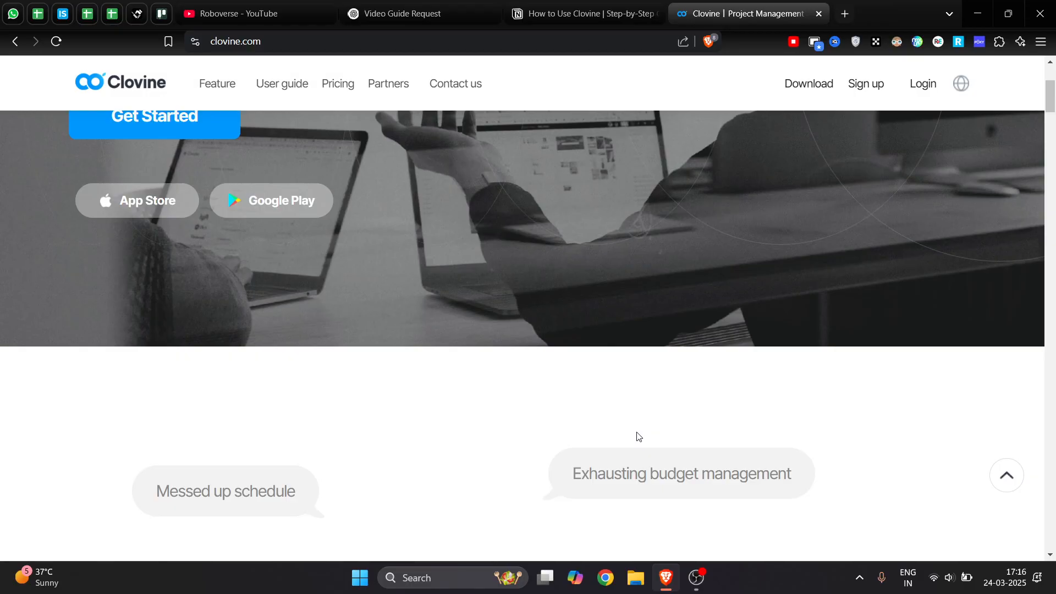
Look through the Clovine home page's introduction and its project management feature sections
scroll(637, 436, "down", 15)
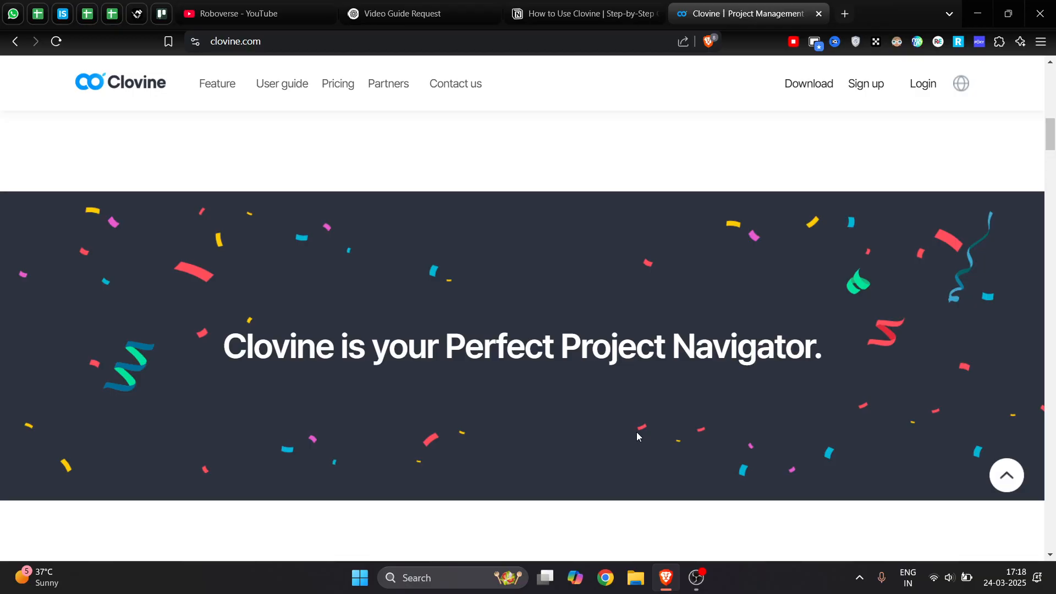
scroll(637, 436, "down", 4)
scroll(637, 437, "down", 10)
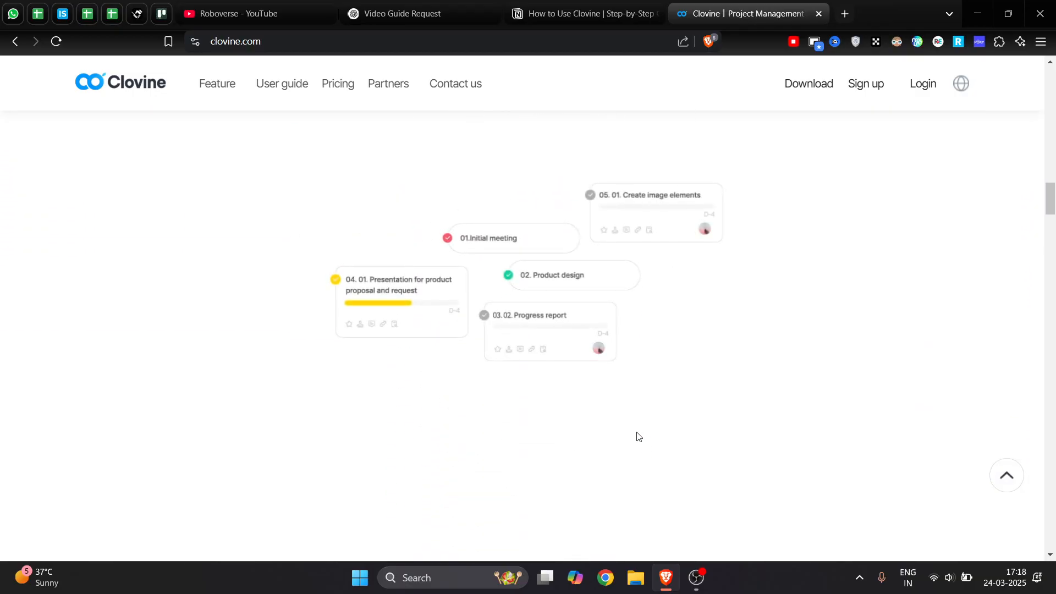
scroll(637, 437, "down", 6)
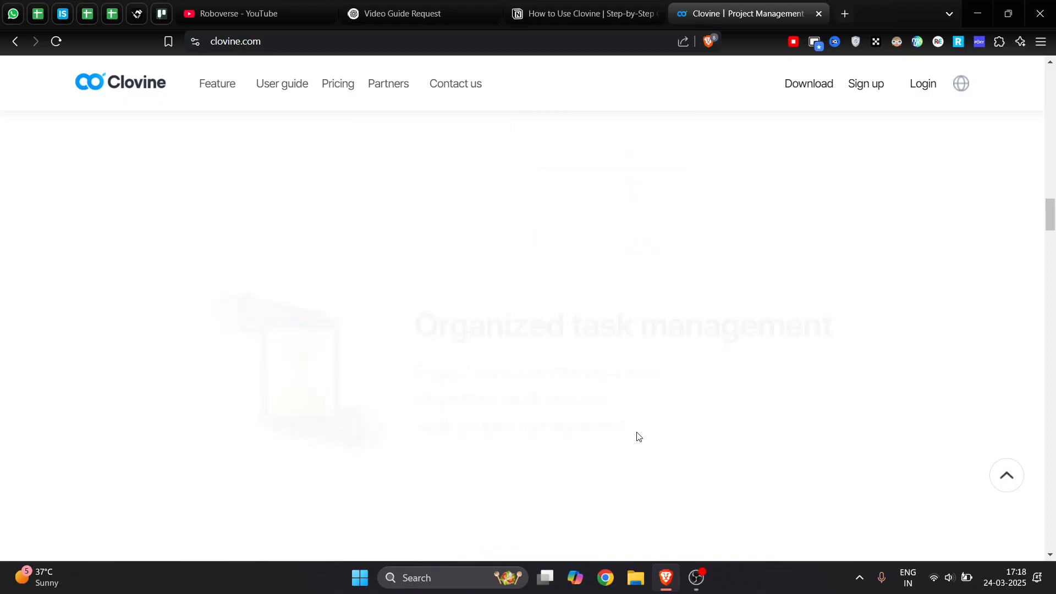
scroll(637, 437, "down", 2)
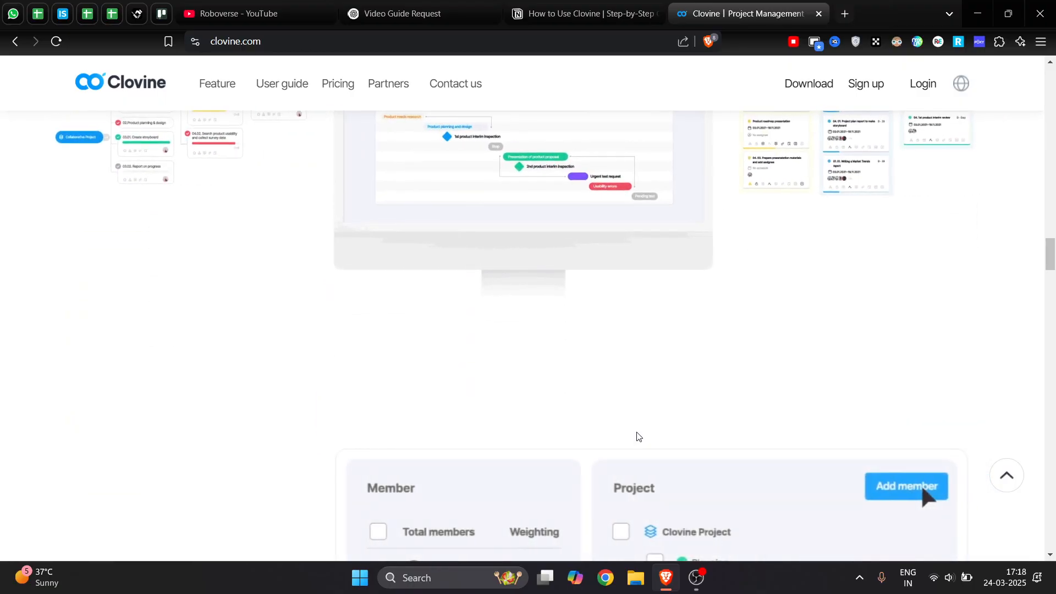
scroll(638, 437, "up", 5)
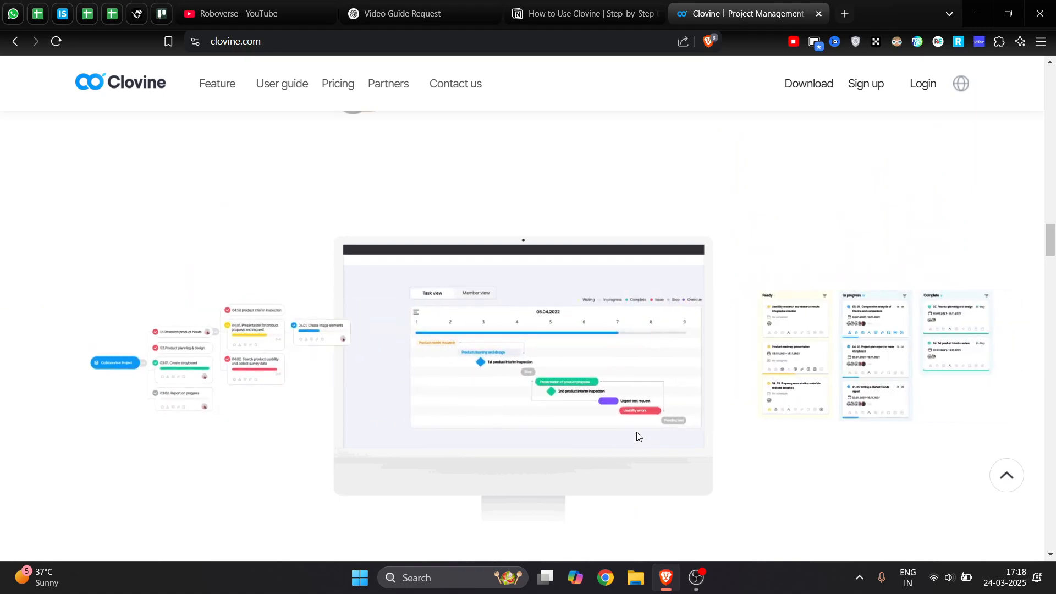
scroll(637, 436, "up", 3)
scroll(637, 436, "up", 10)
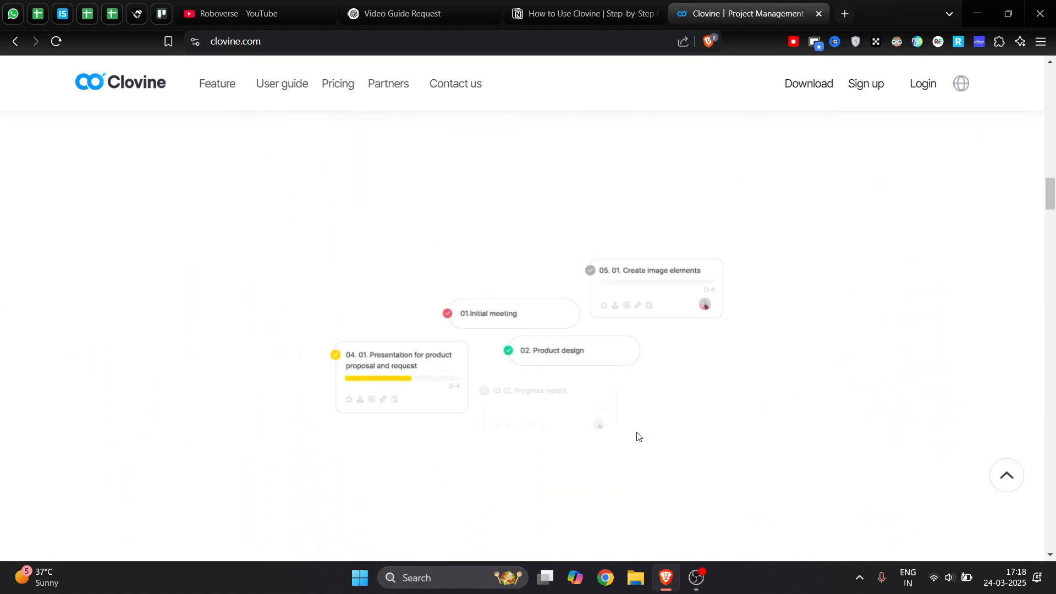
scroll(637, 436, "up", 10)
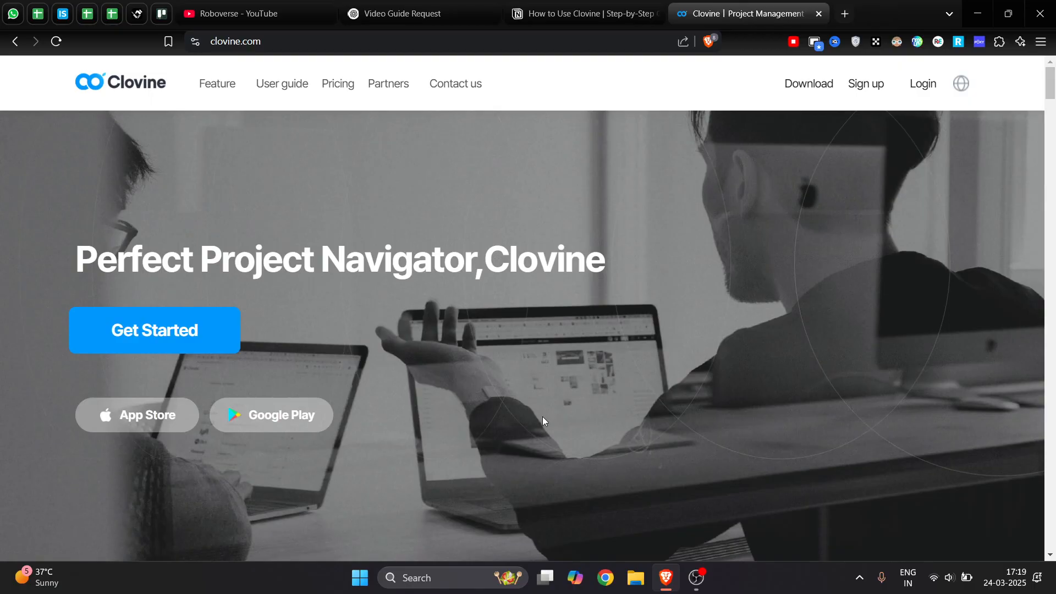
scroll(542, 417, "down", 5)
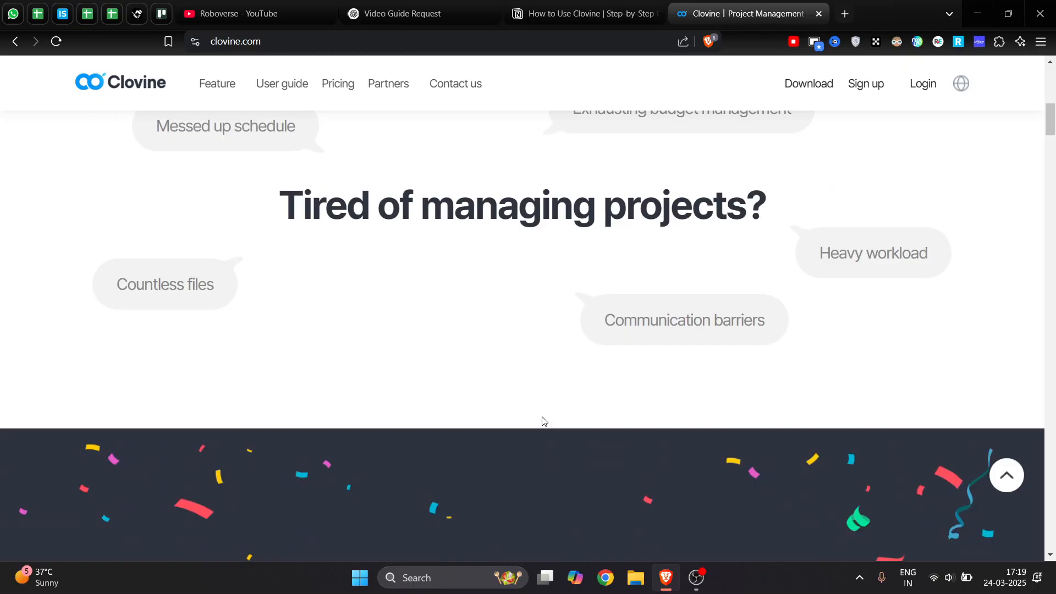
scroll(542, 422, "up", 5)
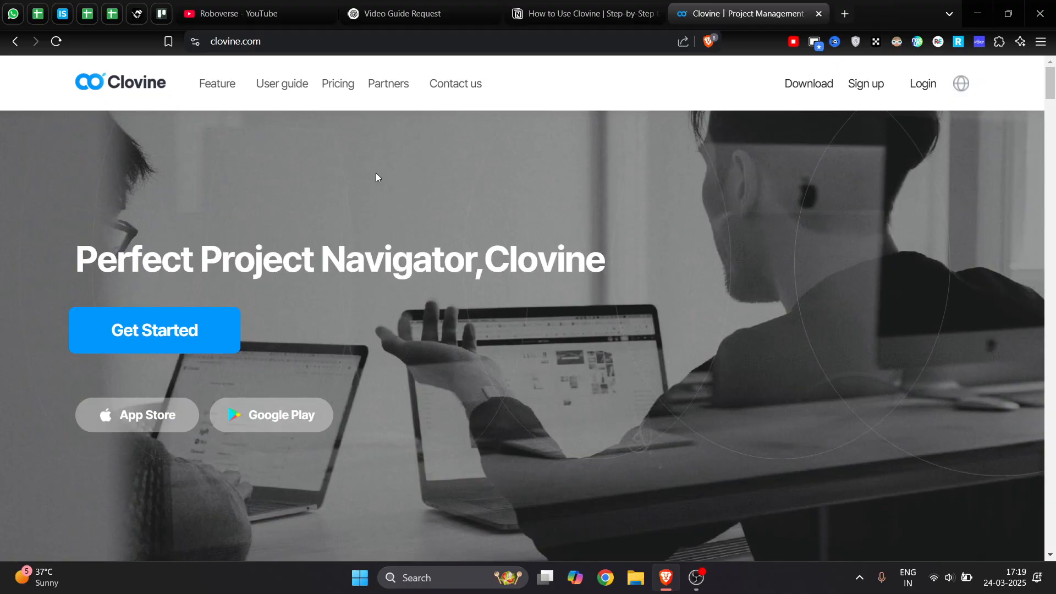
Open the pricing page and compare the prices and included features of the Free, Standard, Professional, Premium and Enterprise plans
left_click(336, 95)
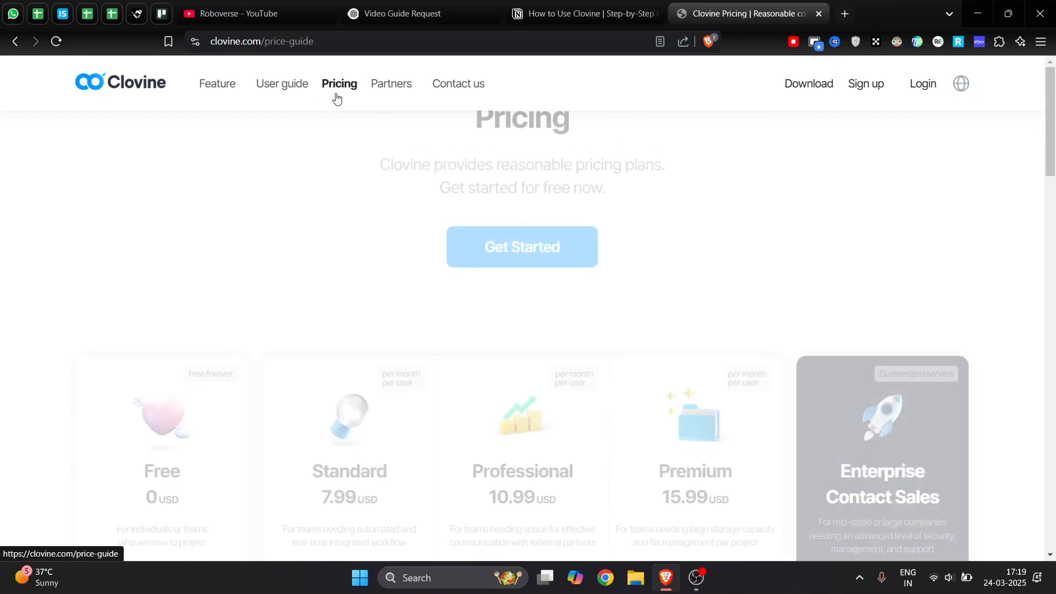
scroll(539, 359, "down", 5)
scroll(550, 390, "up", 1)
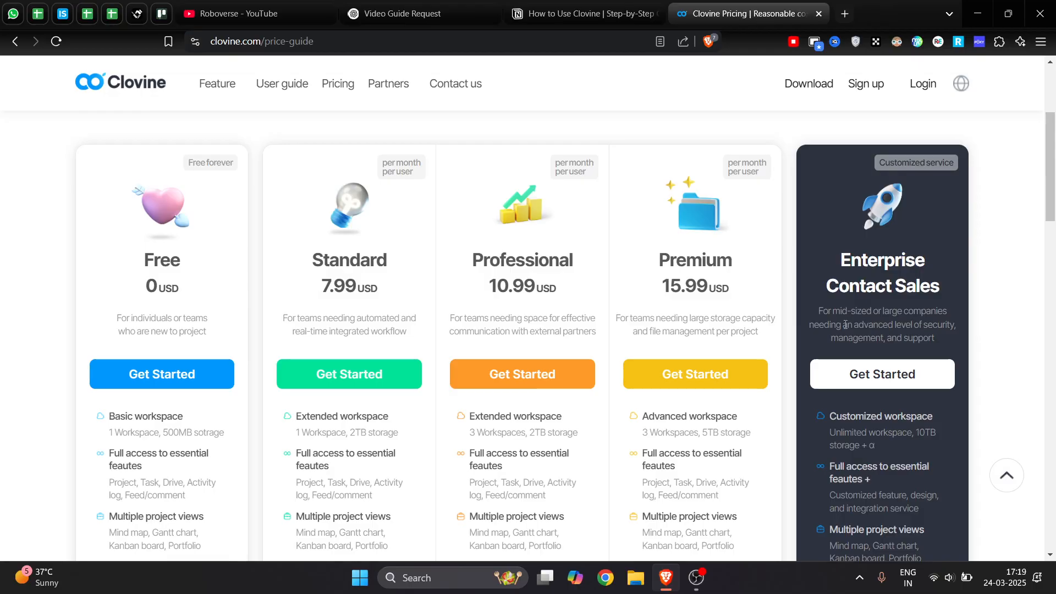
scroll(159, 416, "down", 3)
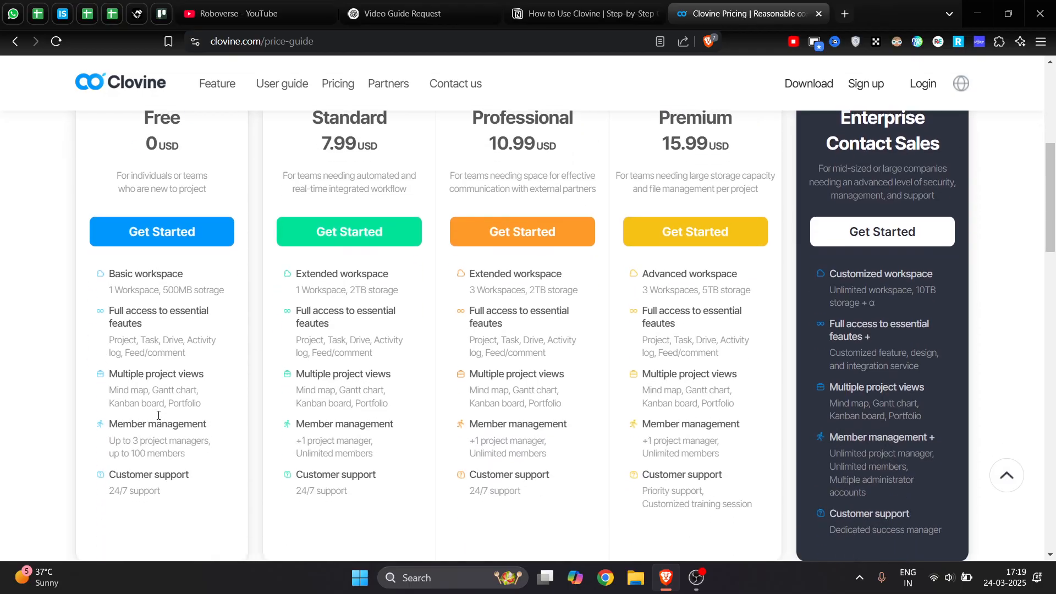
scroll(158, 416, "up", 3)
scroll(189, 499, "down", 2)
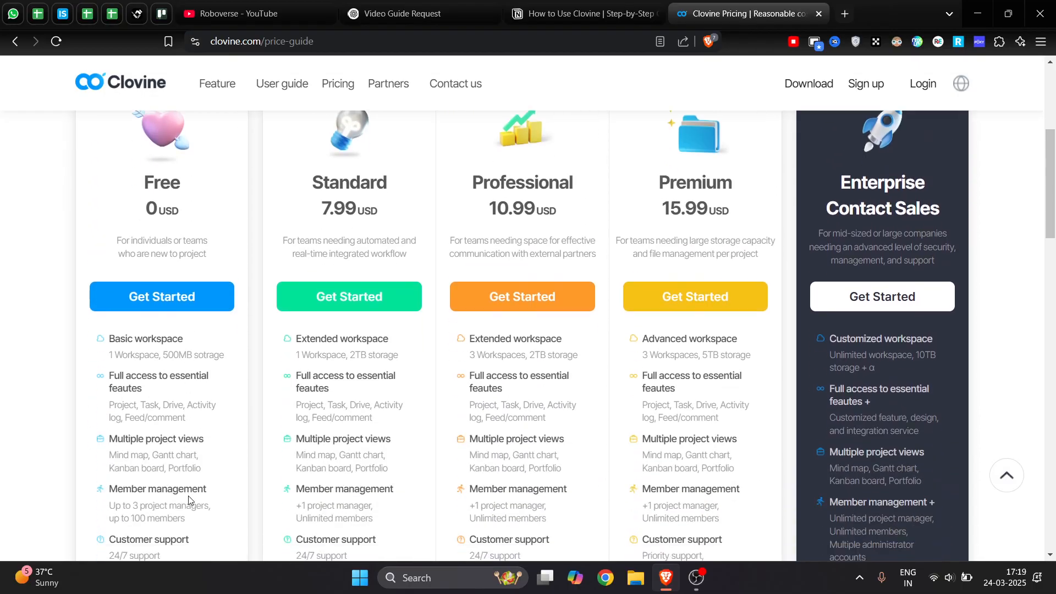
scroll(345, 407, "down", 1)
scroll(345, 431, "up", 2)
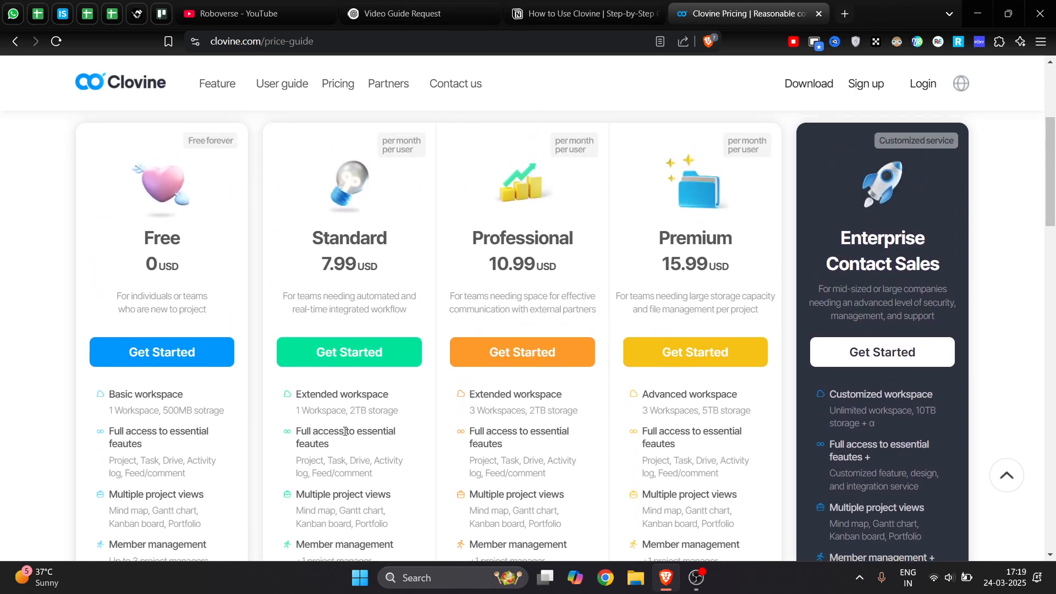
left_click_drag(650, 270, 770, 282)
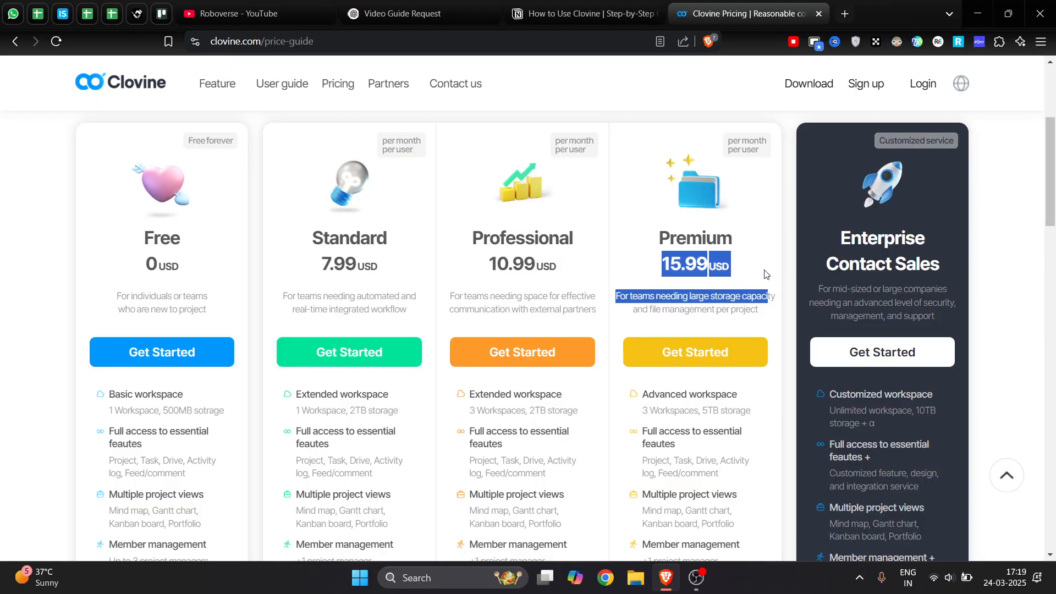
left_click(584, 202)
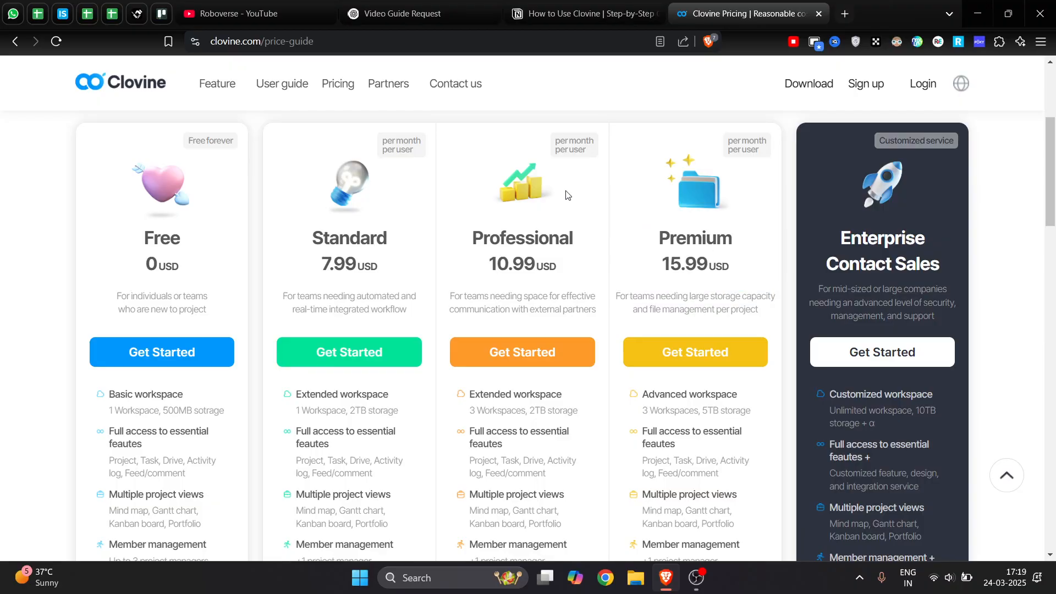
scroll(501, 379, "down", 7)
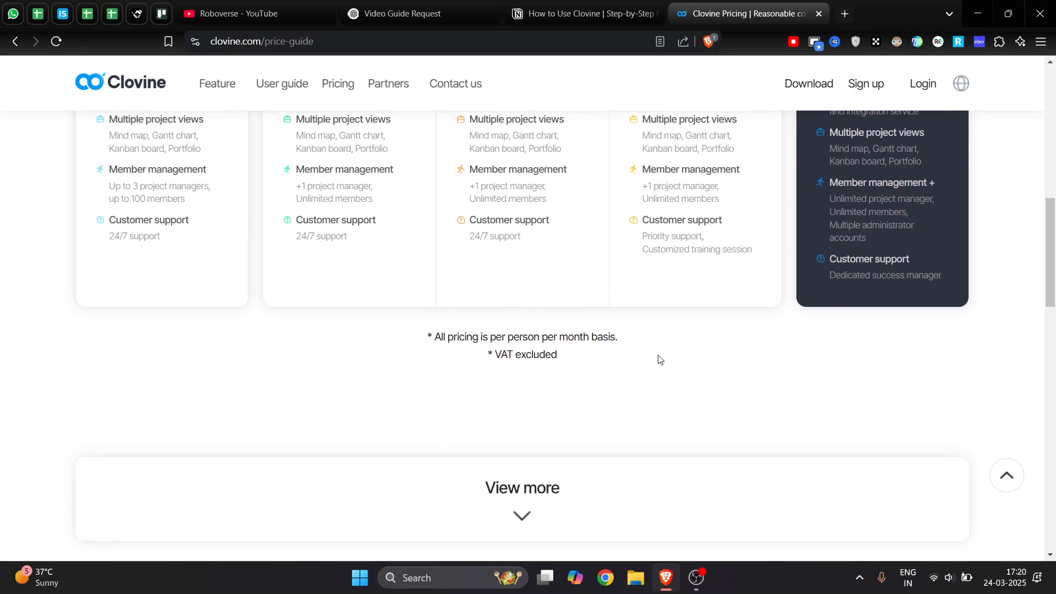
scroll(660, 358, "up", 5)
scroll(431, 293, "up", 2)
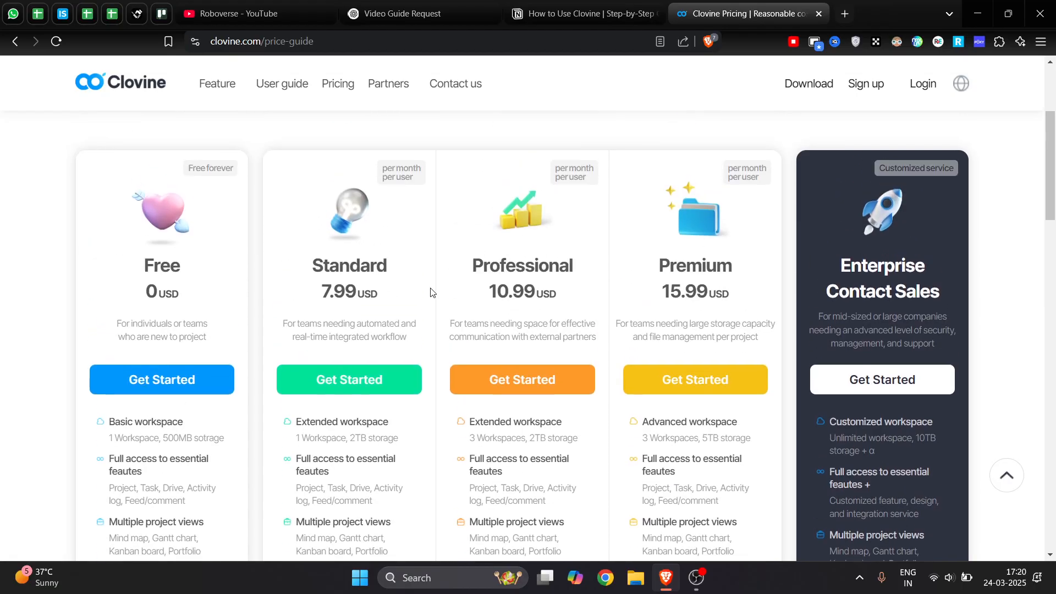
scroll(431, 293, "down", 4)
scroll(416, 266, "up", 2)
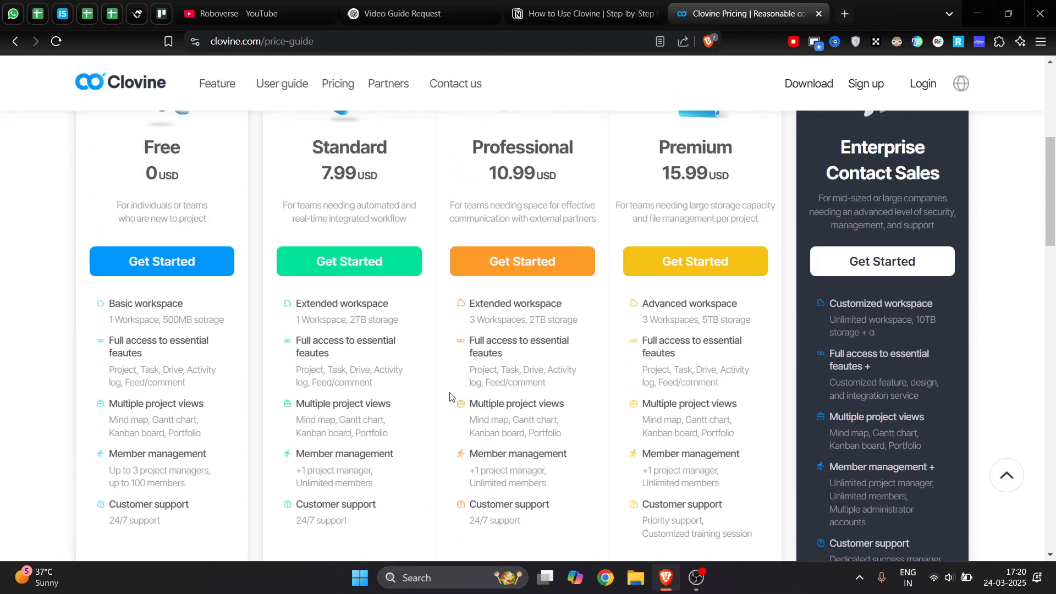
scroll(450, 393, "up", 2)
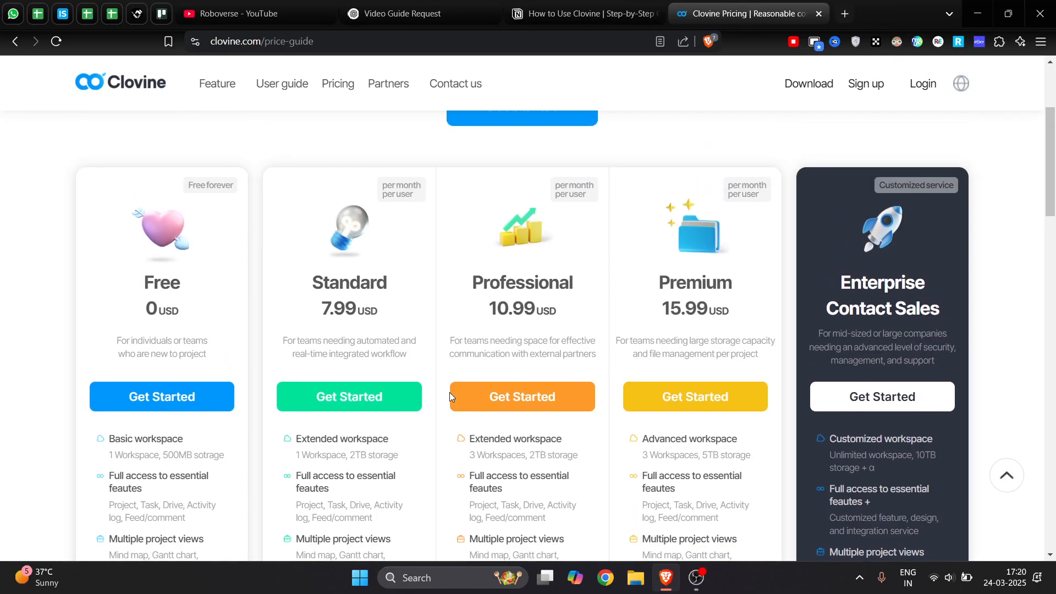
scroll(450, 393, "down", 1)
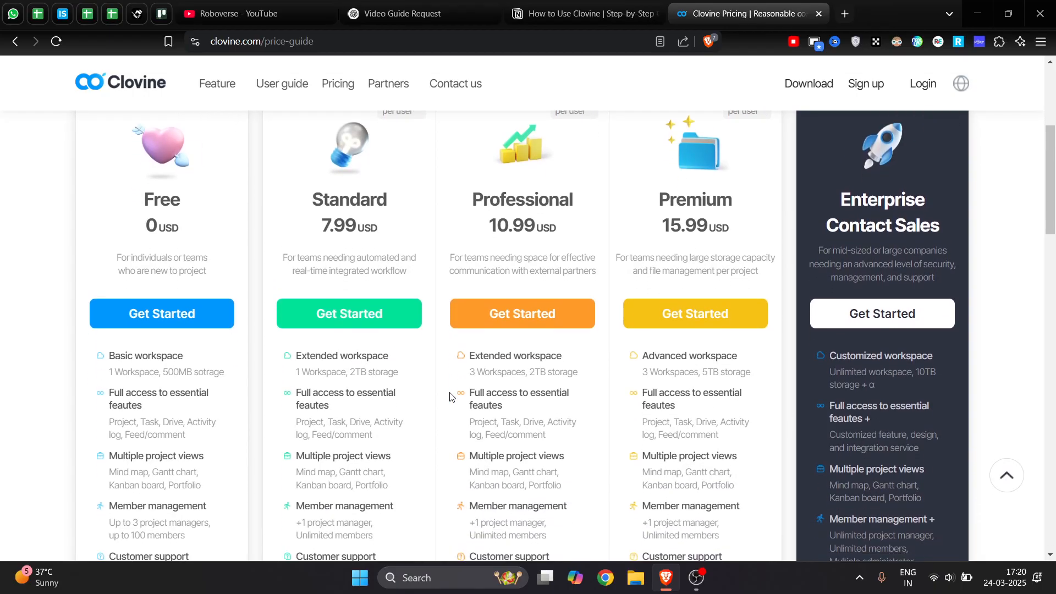
scroll(450, 395, "up", 2)
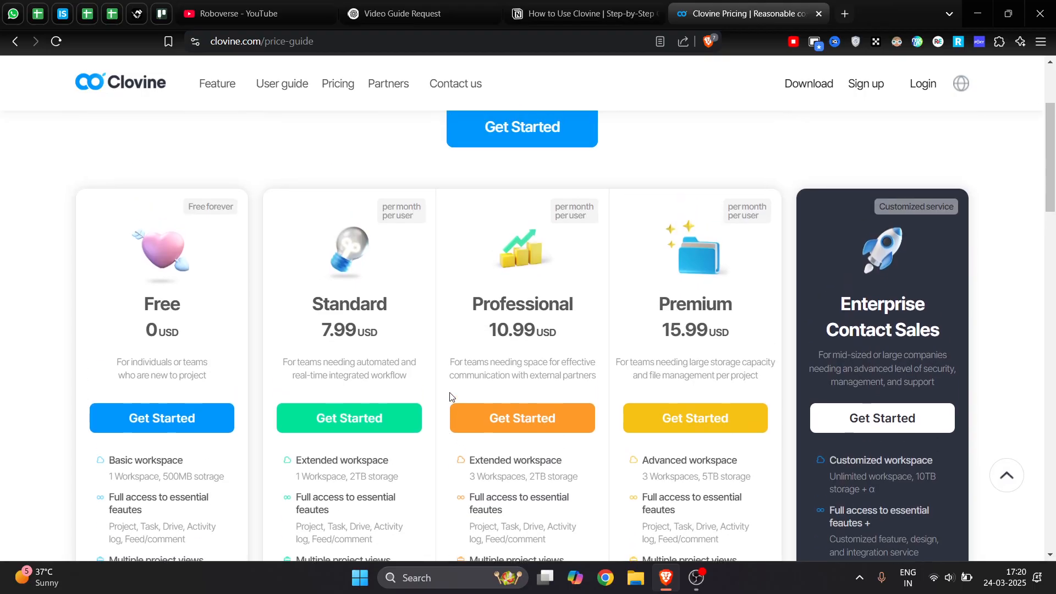
Start signing up for the Free plan and translate the sign-up page from Korean to English
left_click(172, 423)
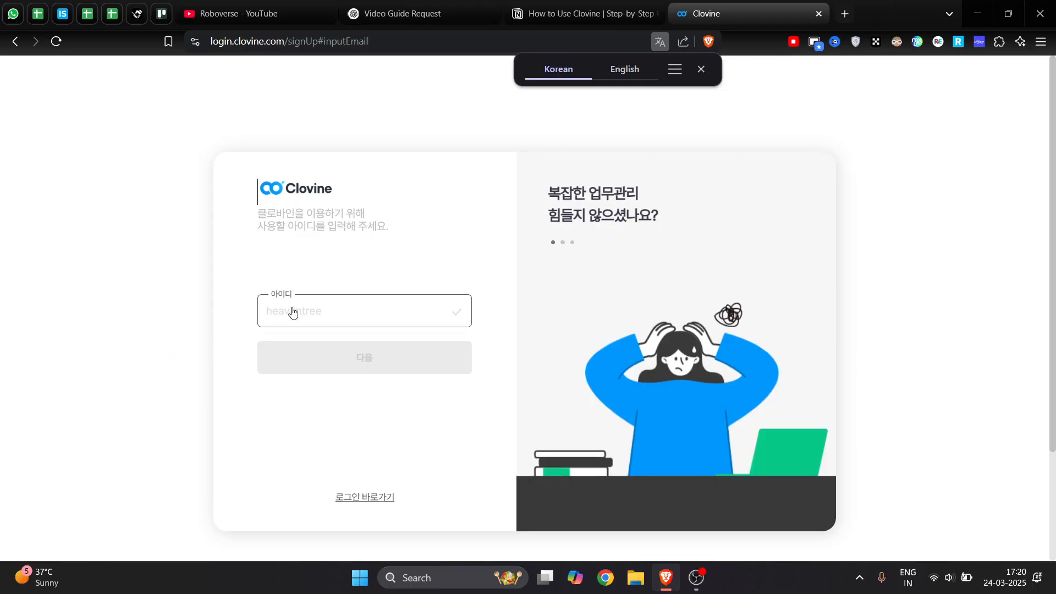
left_click(624, 69)
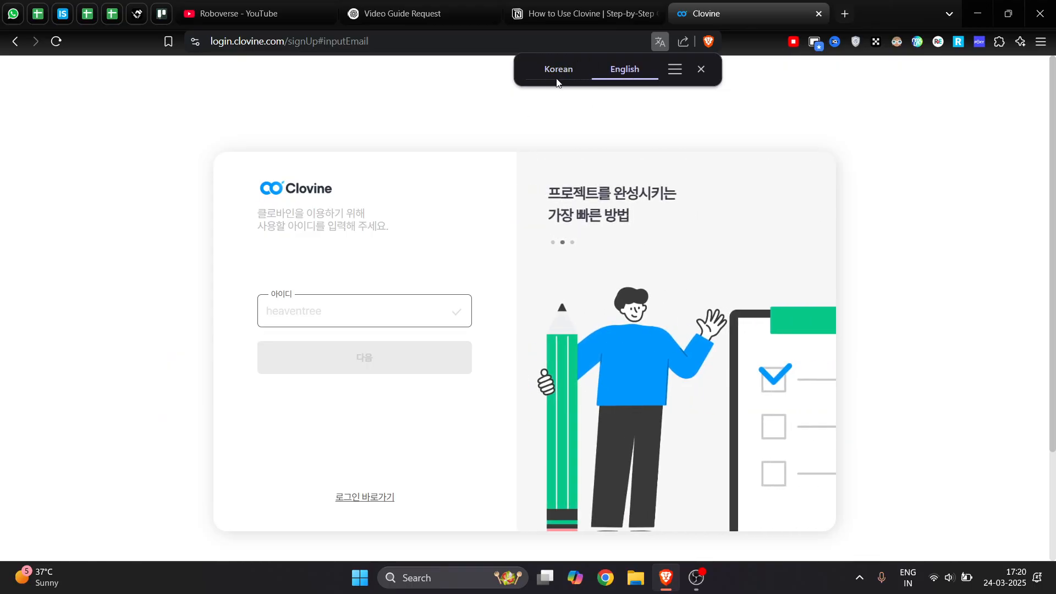
left_click(636, 69)
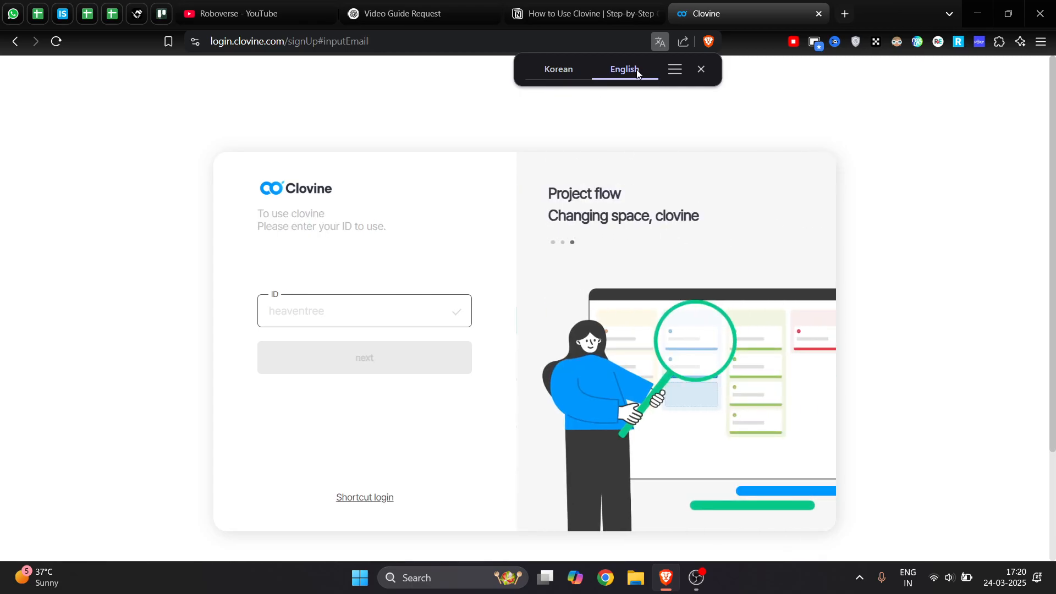
Leave the ID sign-up form for the login page and continue with a Google account
left_click(310, 323)
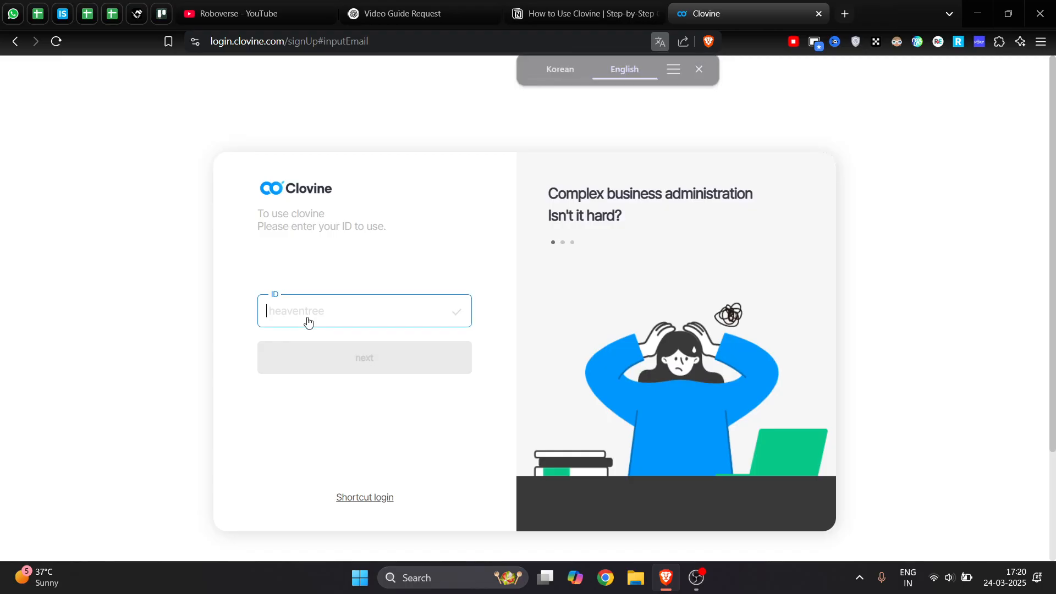
left_click(352, 498)
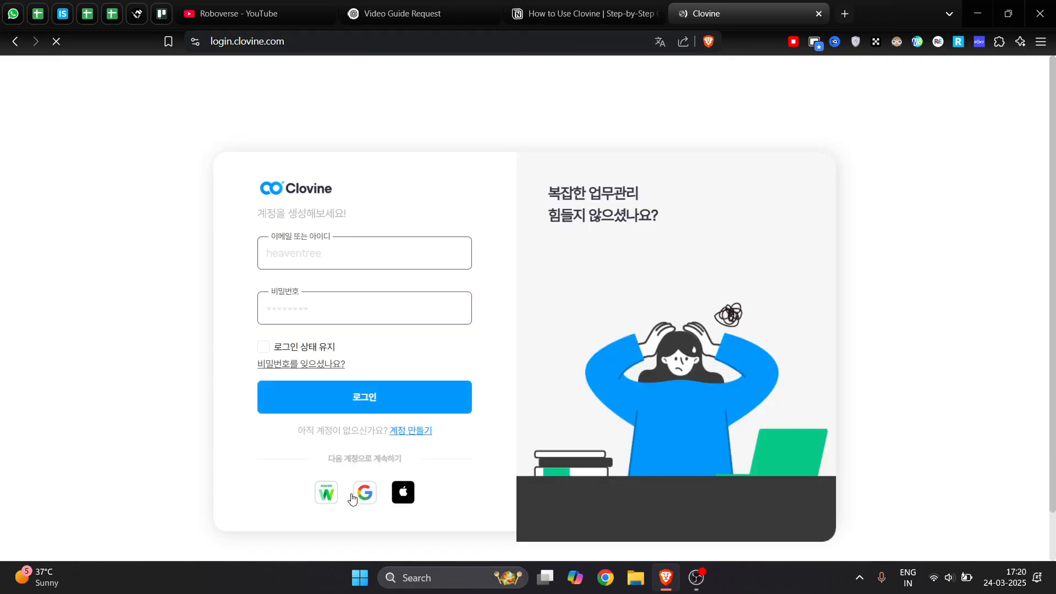
left_click(365, 505)
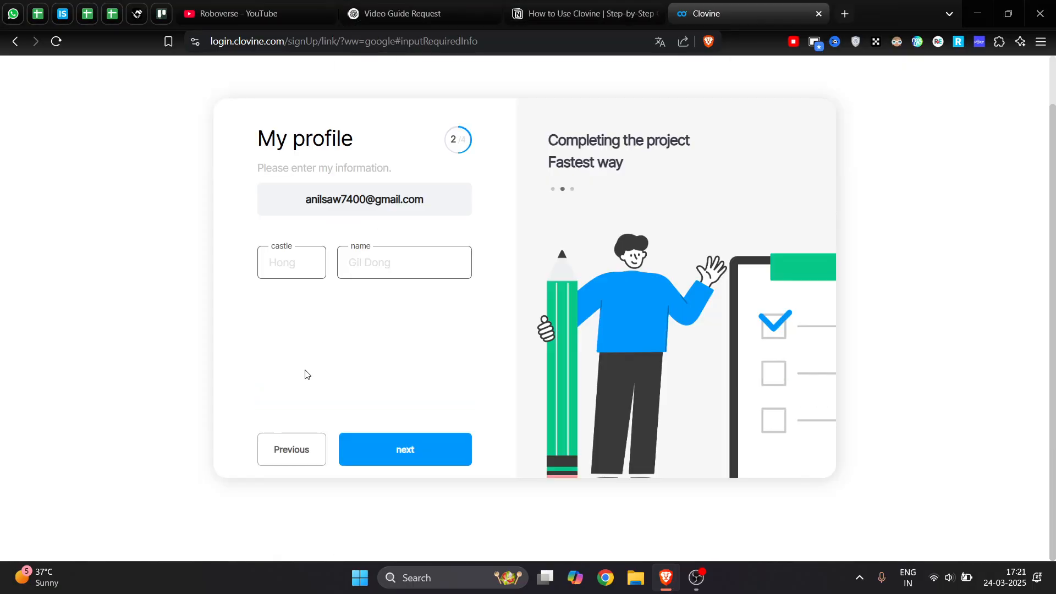
Fill in the surname and given name in the profile form and continue to the next page
left_click(297, 266)
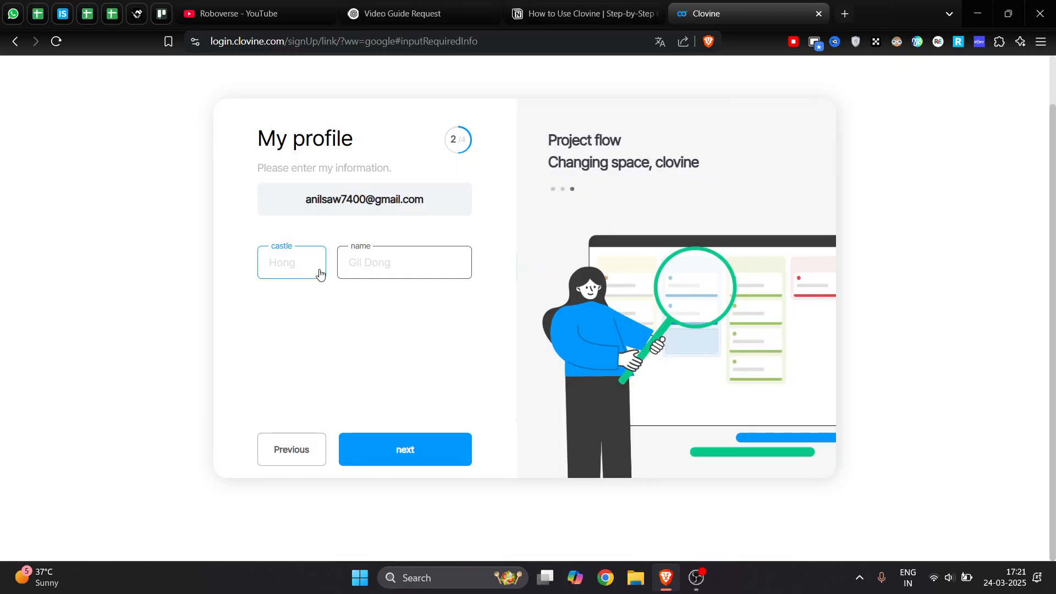
type("Ron")
key("Tab")
type("Ronws")
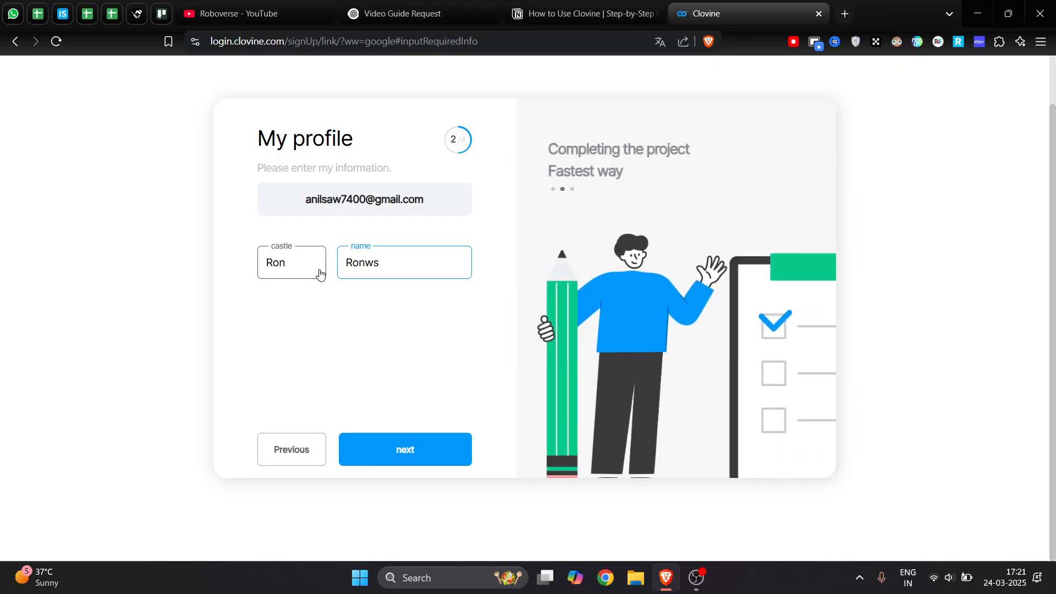
key("BackSpace")
type("a")
left_click(385, 455)
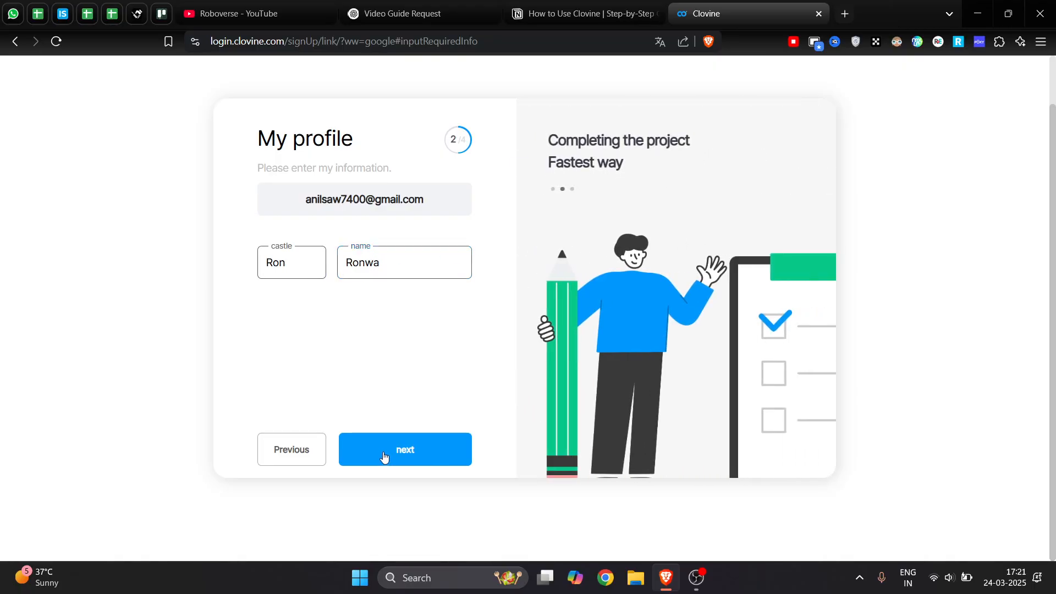
Look through the country list on the profile form for the matching country and dialling code
left_click(392, 218)
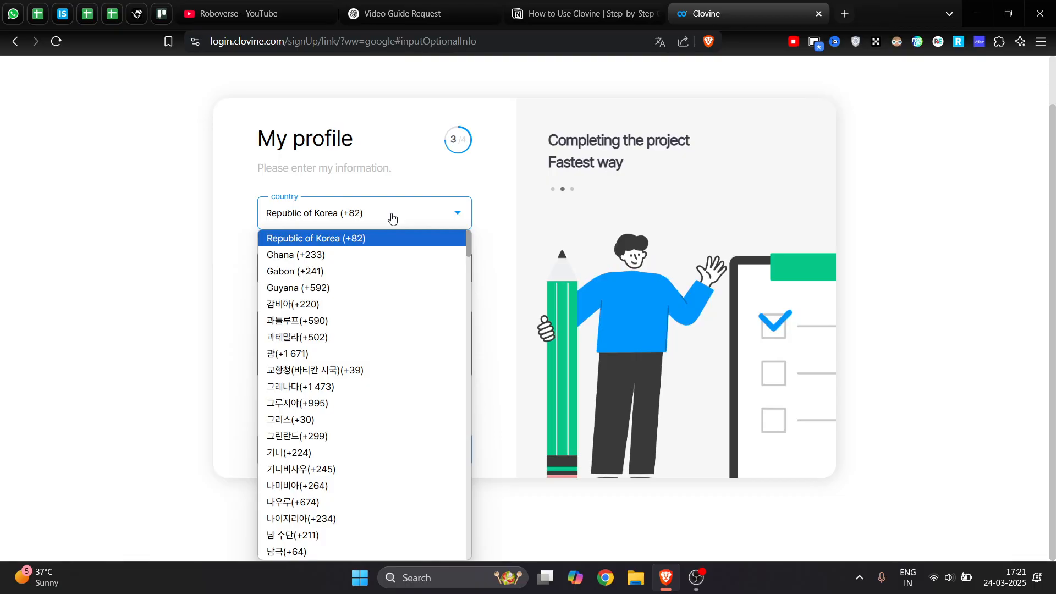
left_click(106, 249)
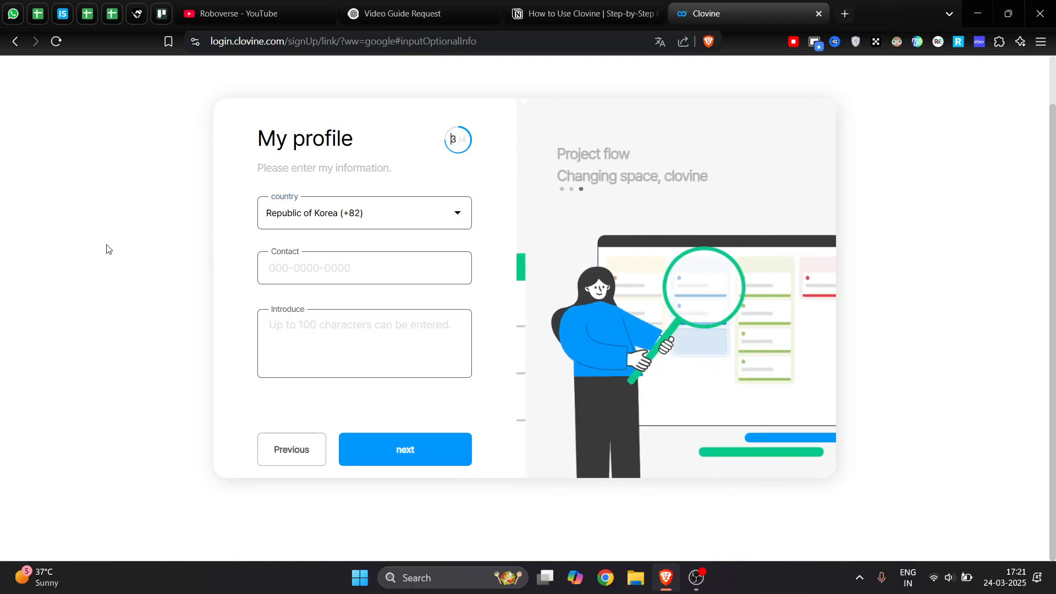
left_click(397, 220)
scroll(372, 370, "down", 2)
scroll(372, 369, "up", 2)
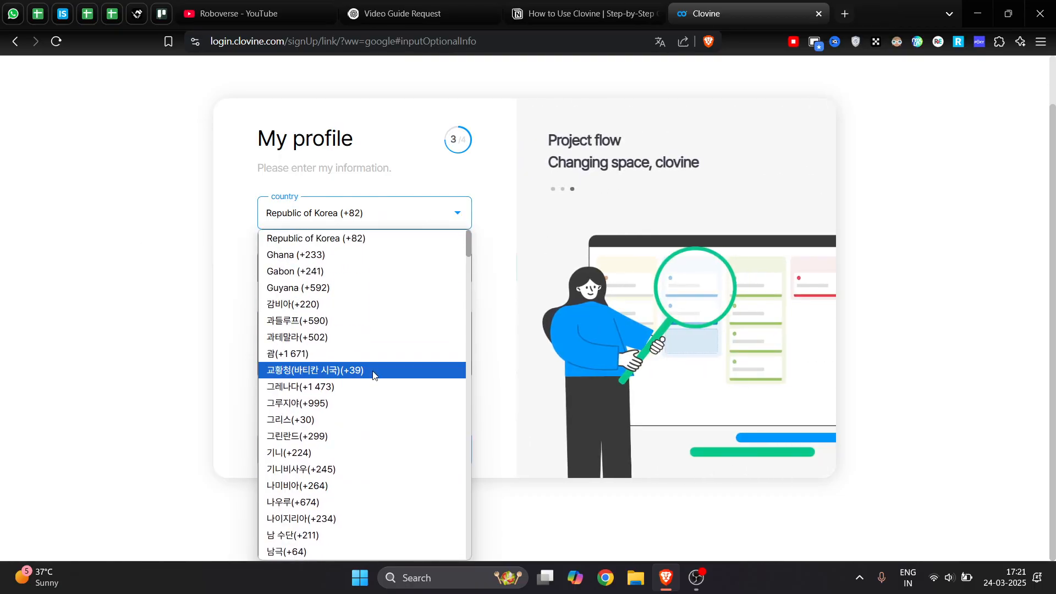
scroll(372, 385, "down", 20)
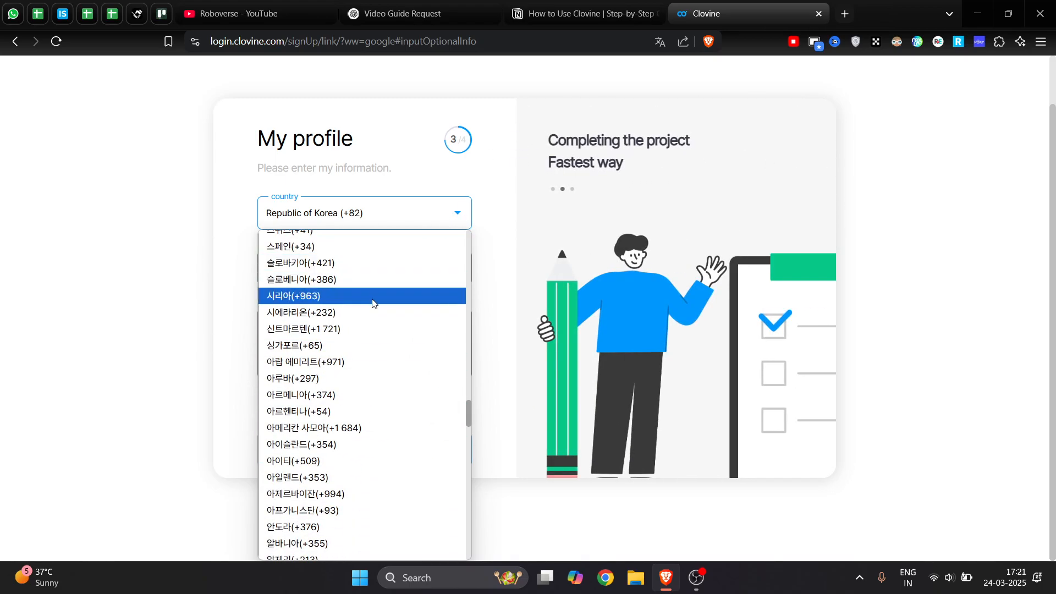
scroll(401, 406, "down", 20)
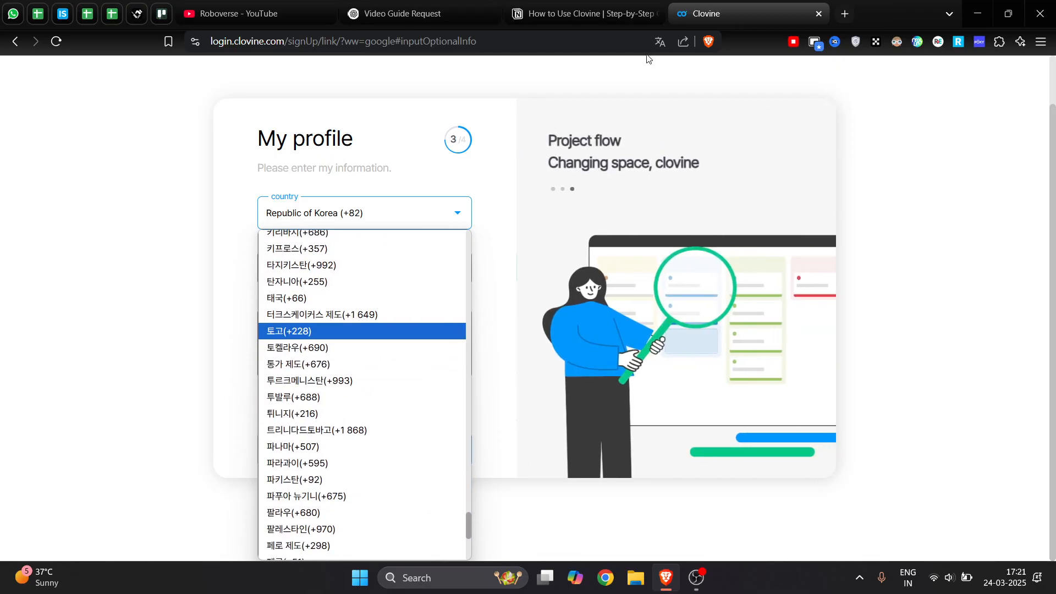
left_click(660, 41)
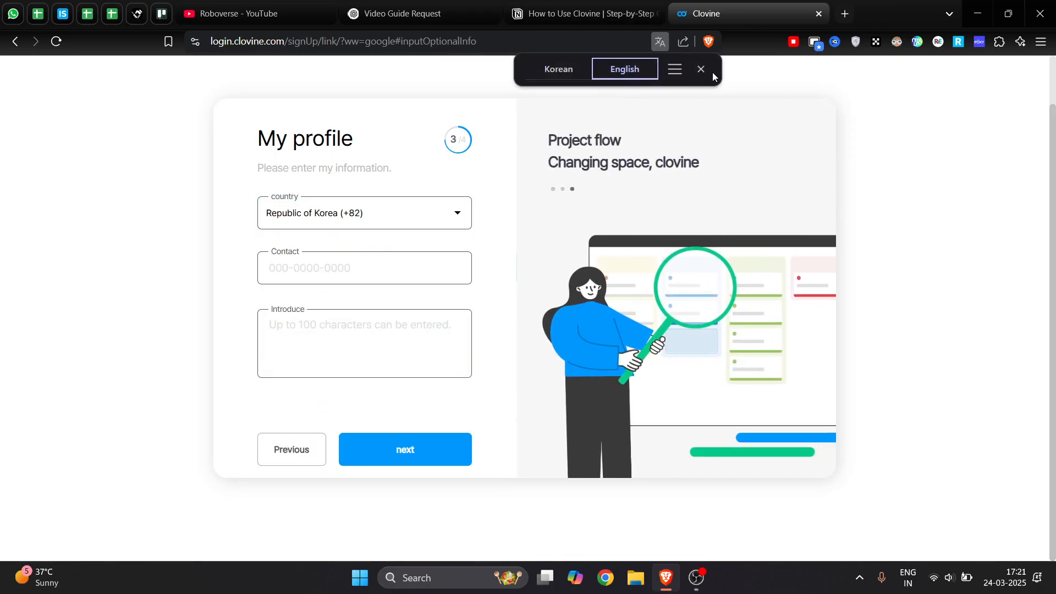
left_click(703, 70)
left_click(349, 215)
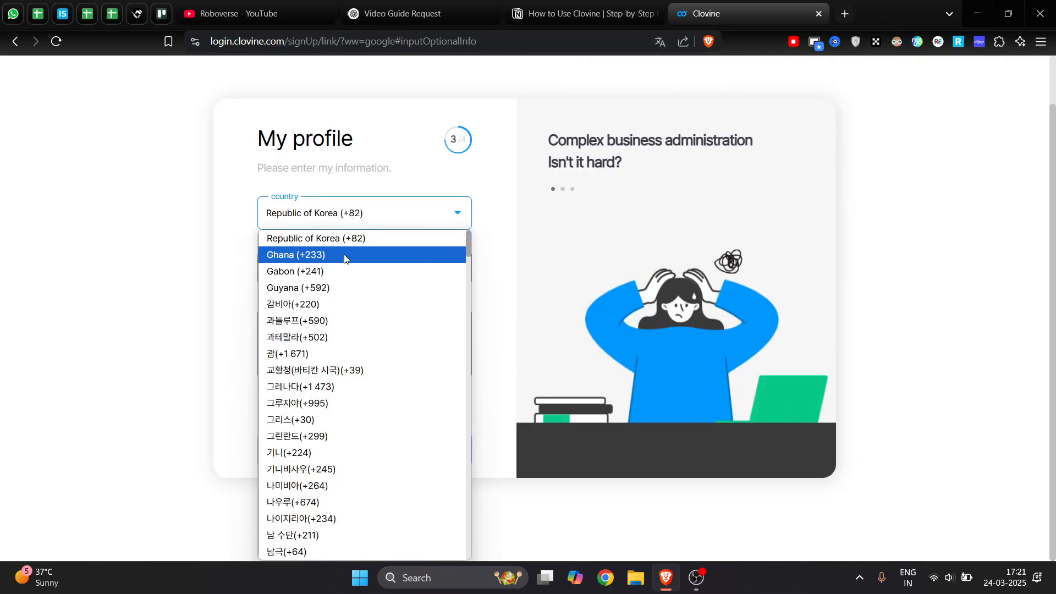
scroll(361, 273, "down", 20)
scroll(366, 461, "down", 20)
scroll(334, 545, "up", 8)
scroll(277, 283, "up", 10)
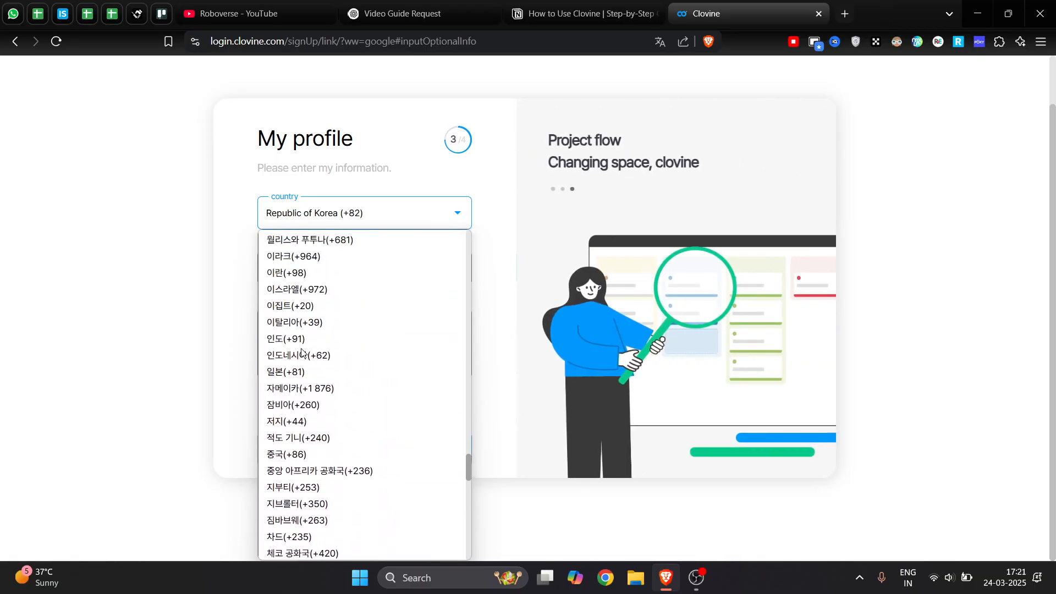
scroll(301, 353, "up", 4)
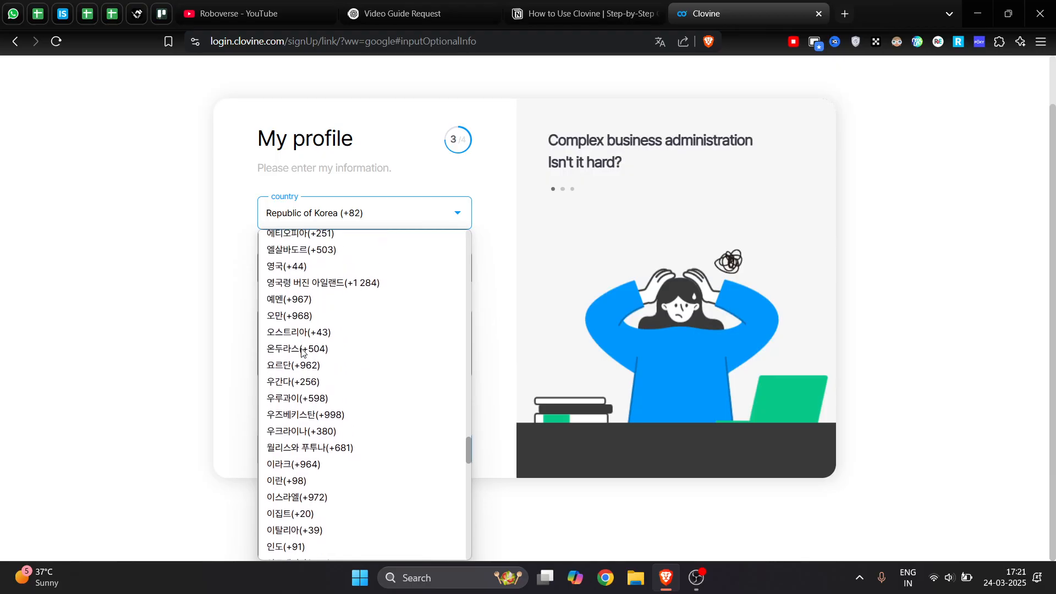
scroll(310, 308, "up", 3)
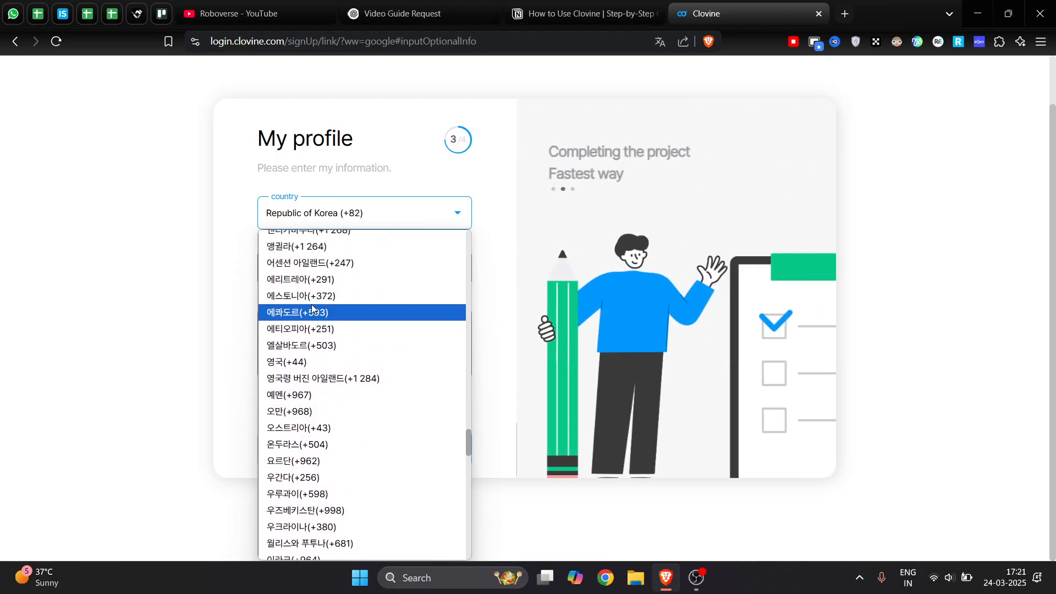
scroll(312, 309, "up", 5)
scroll(340, 330, "up", 2)
left_click(142, 424)
Leave the optional contact, introduction and referral details empty and create the account
left_click(318, 314)
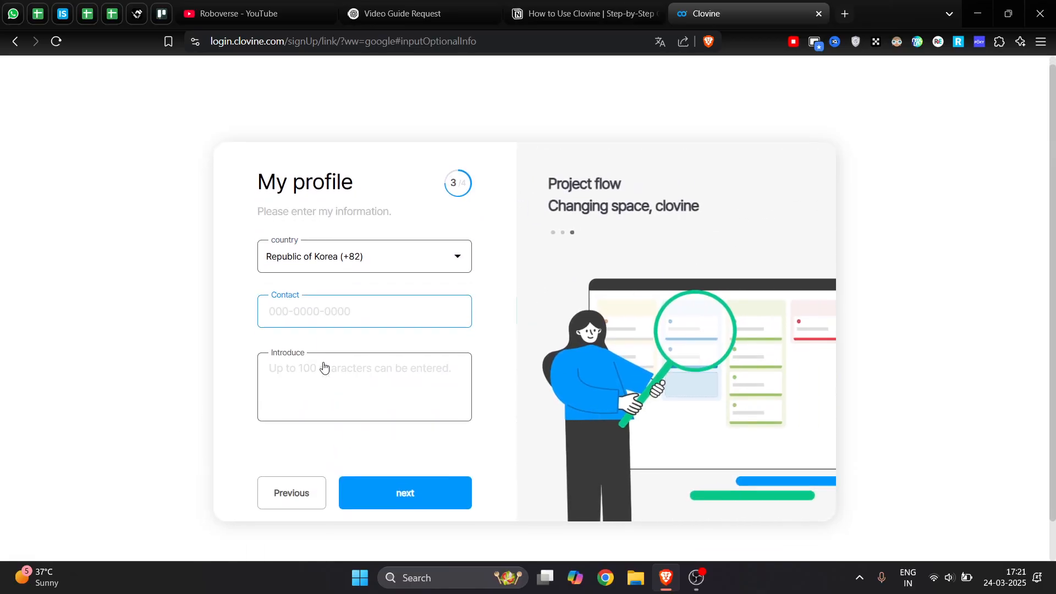
scroll(327, 364, "down", 1)
left_click(342, 331)
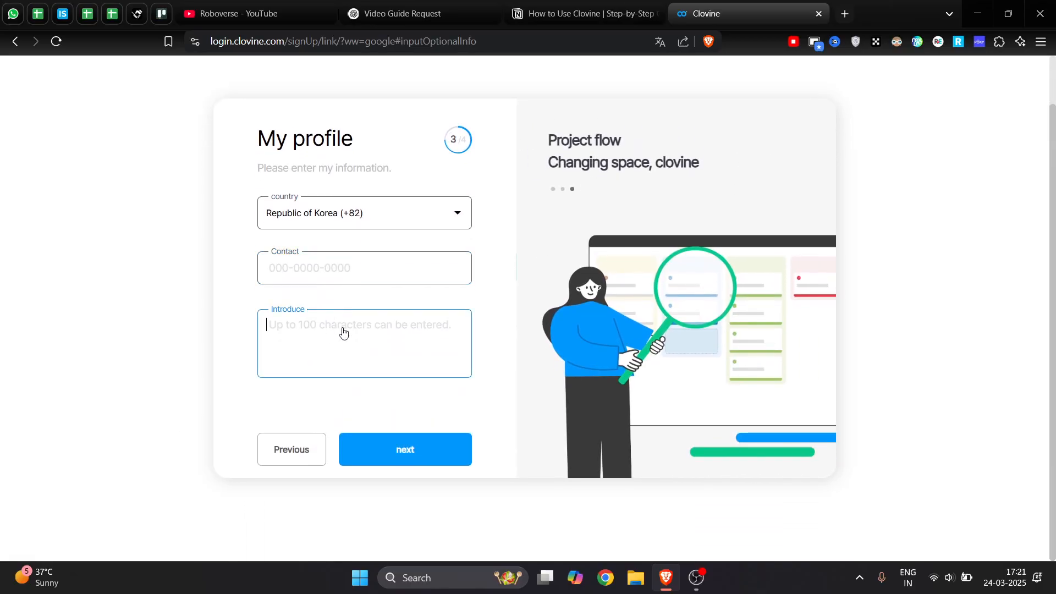
left_click(408, 460)
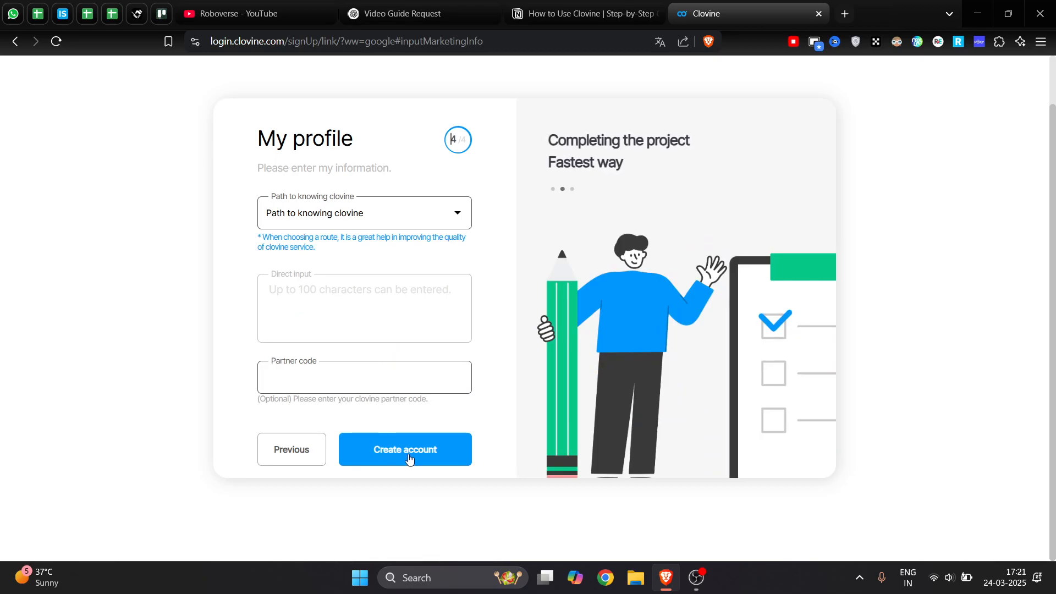
left_click(409, 458)
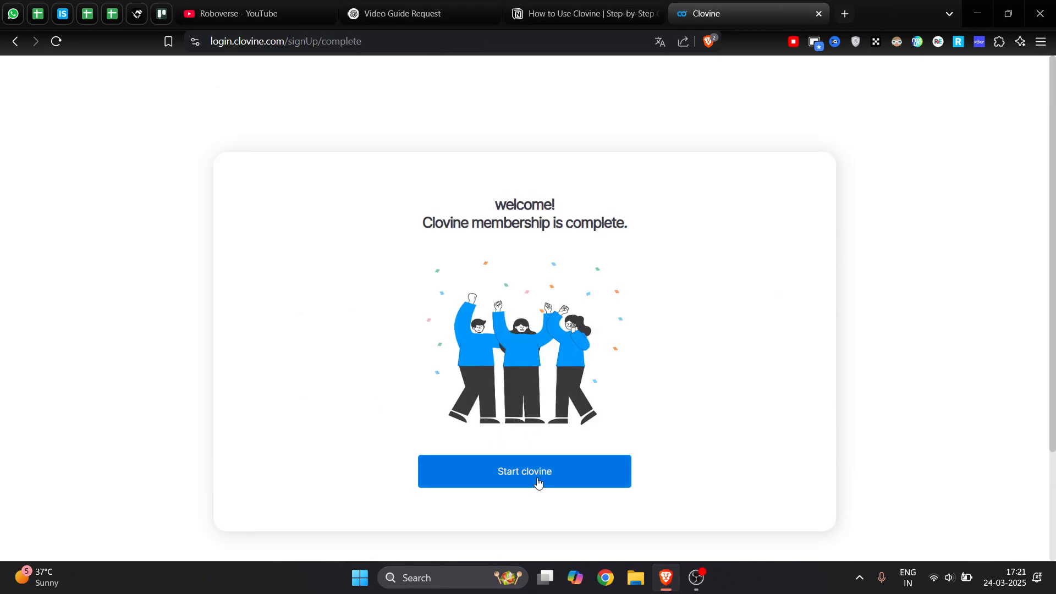
Start Clovine from the welcome page and look over the workspace home page and its account options
scroll(479, 223, "down", 1)
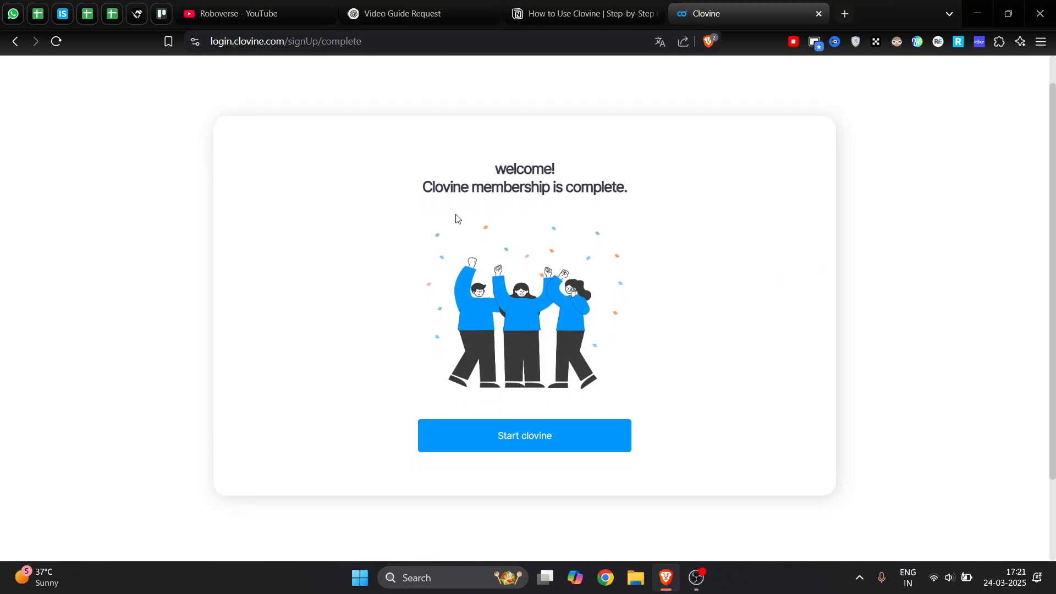
left_click(534, 439)
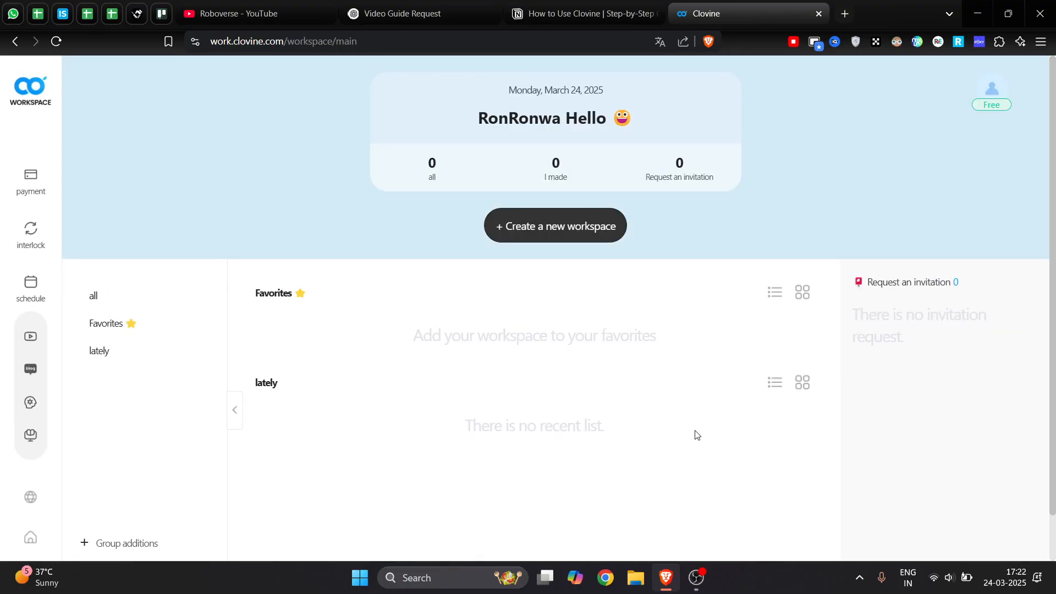
scroll(619, 328, "down", 5)
scroll(619, 328, "up", 5)
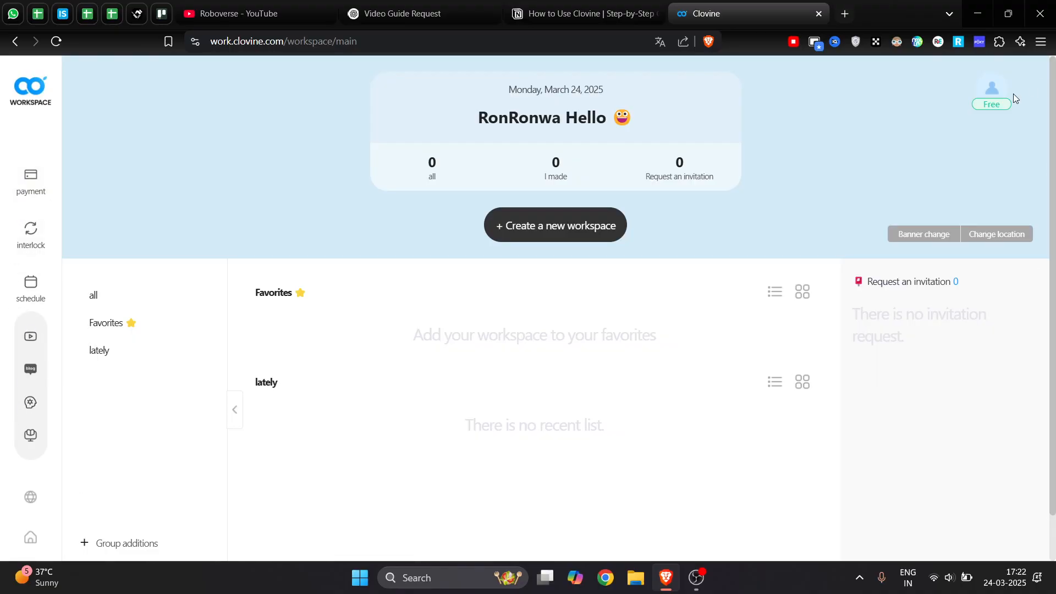
left_click(999, 97)
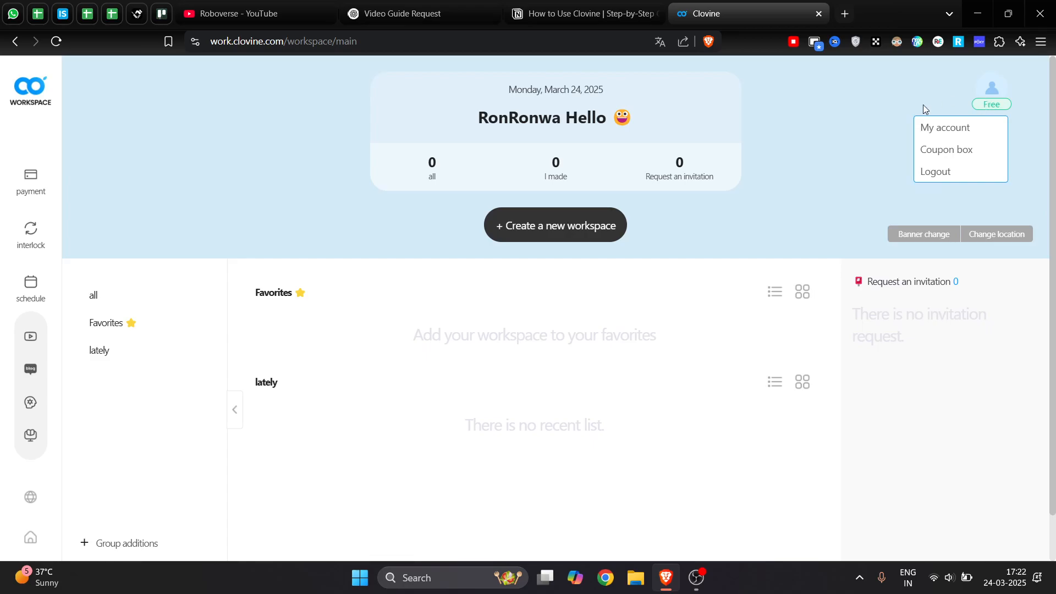
left_click(897, 119)
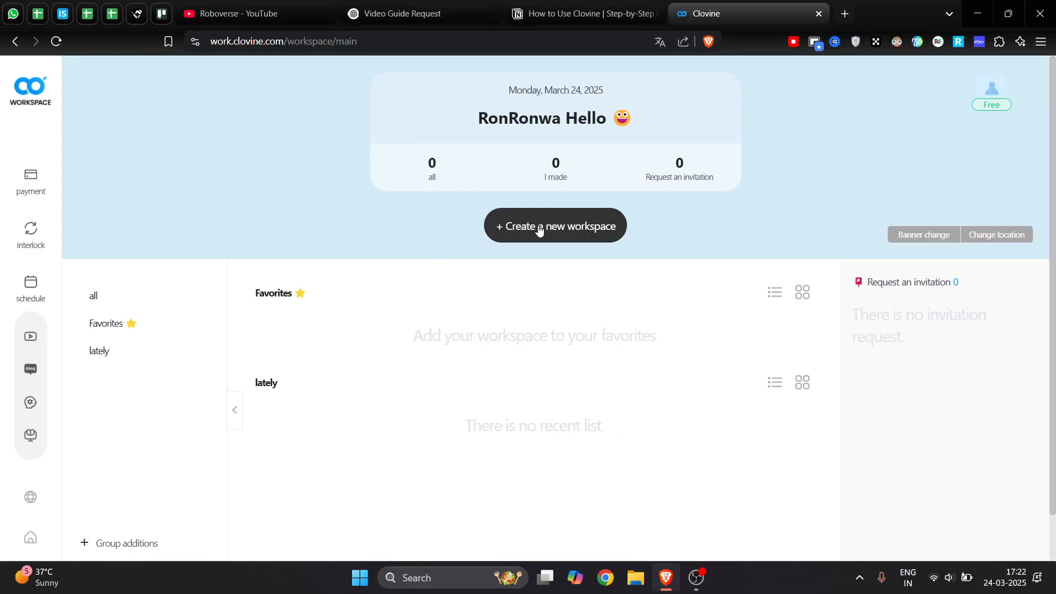
Create a new workspace named "Workspace 1" with a laughing face emoji and open it
left_click(539, 231)
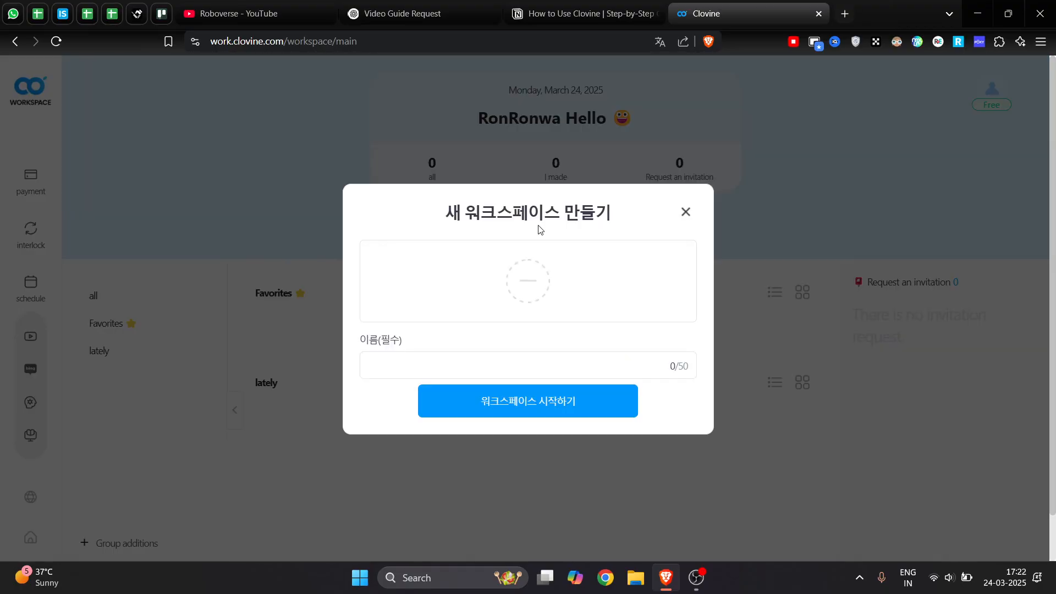
left_click(548, 286)
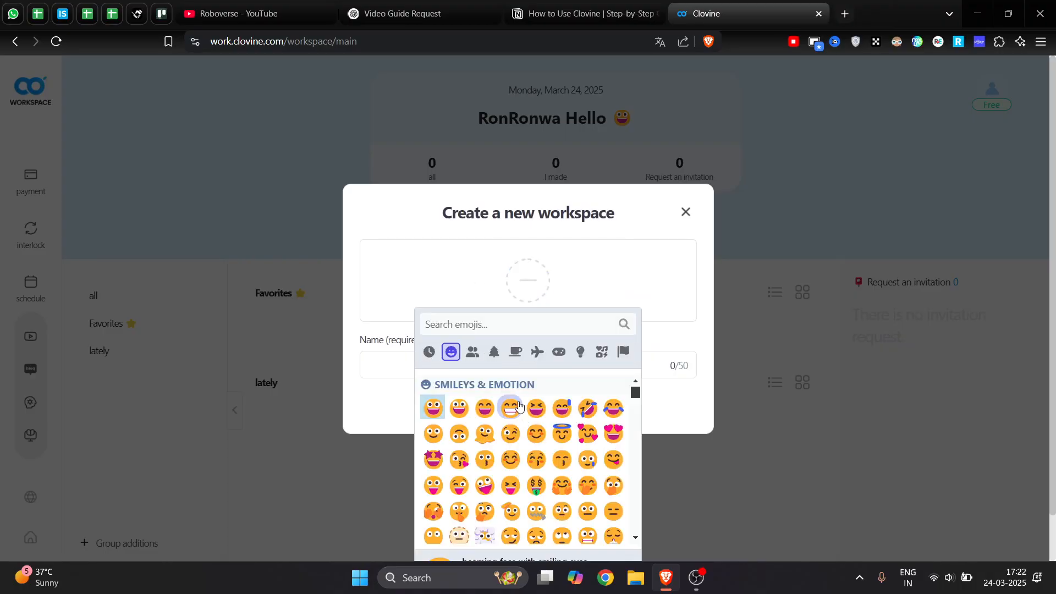
left_click(478, 407)
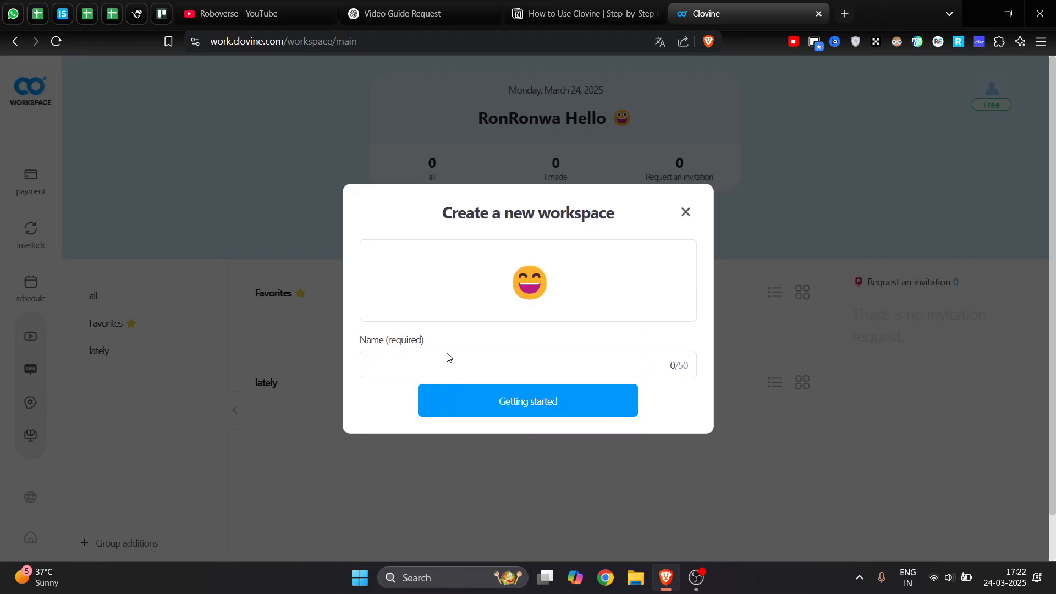
type("Workspace 1")
left_click(491, 402)
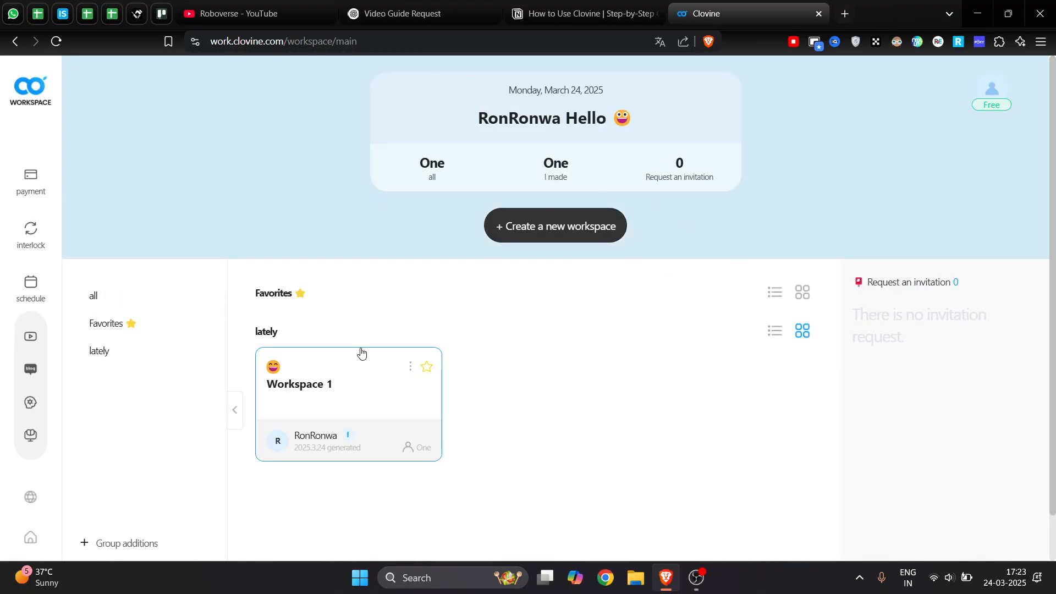
left_click(302, 384)
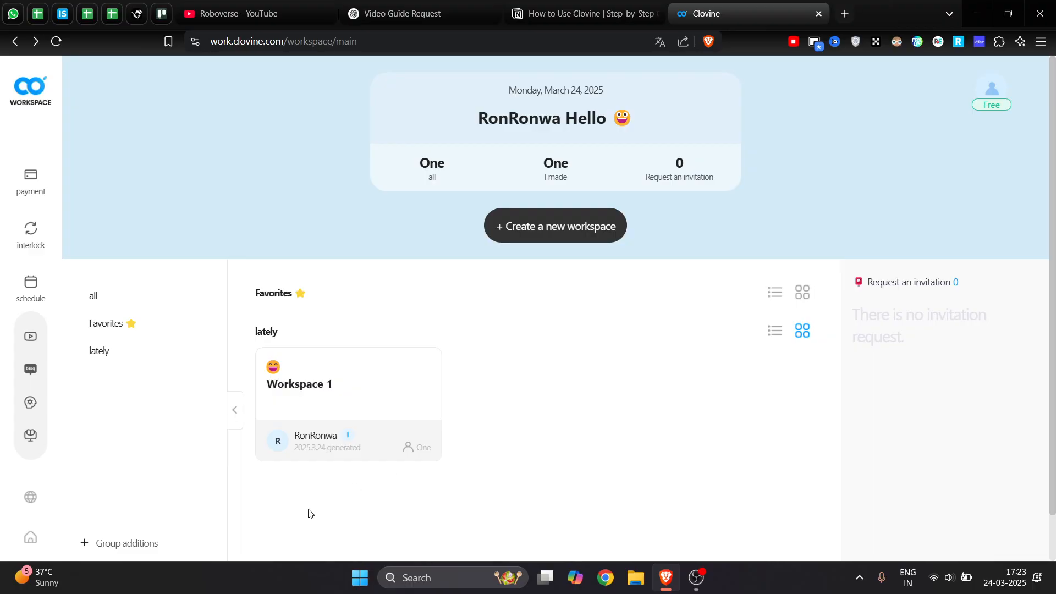
Switch the site's own language to English on the workspace home page and open Workspace 1
left_click(39, 498)
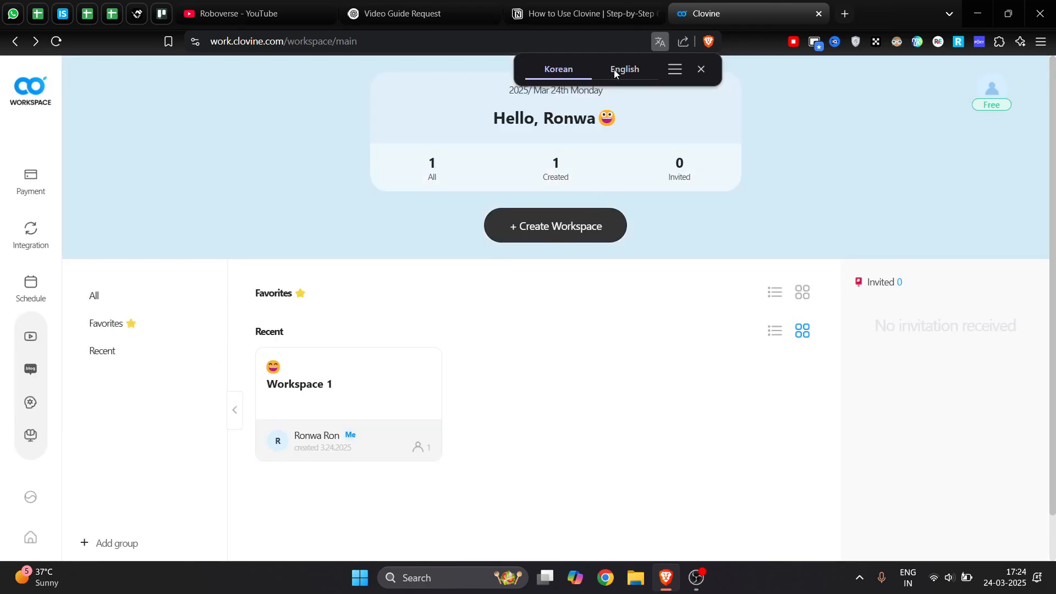
left_click(702, 69)
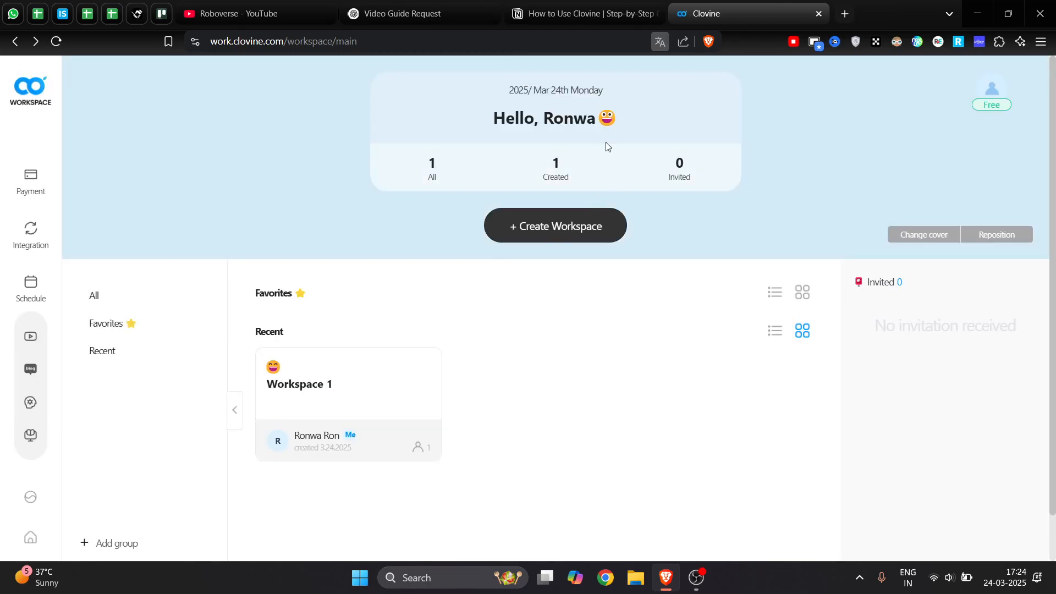
left_click(353, 403)
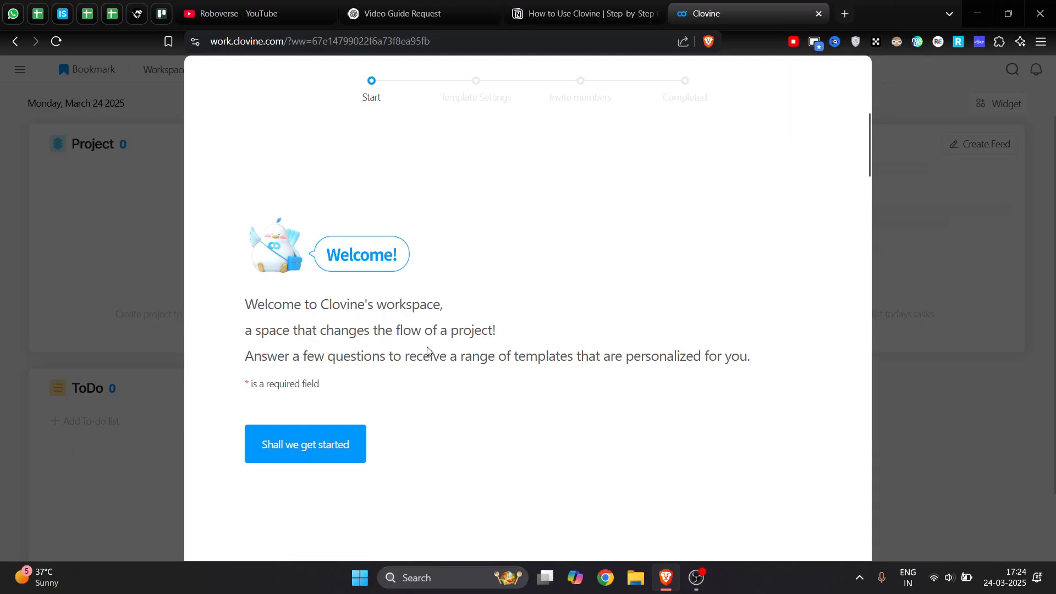
Begin the workspace setup questionnaire and answer the workplace question with "Entertainment, Travel, Art"
left_click(310, 444)
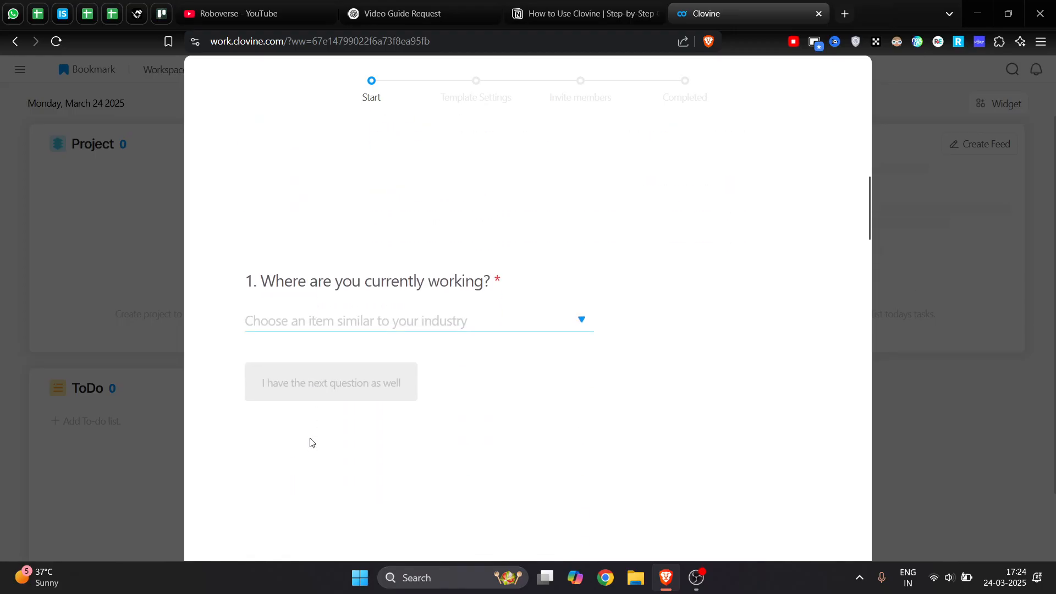
left_click(418, 316)
scroll(387, 430, "down", 2)
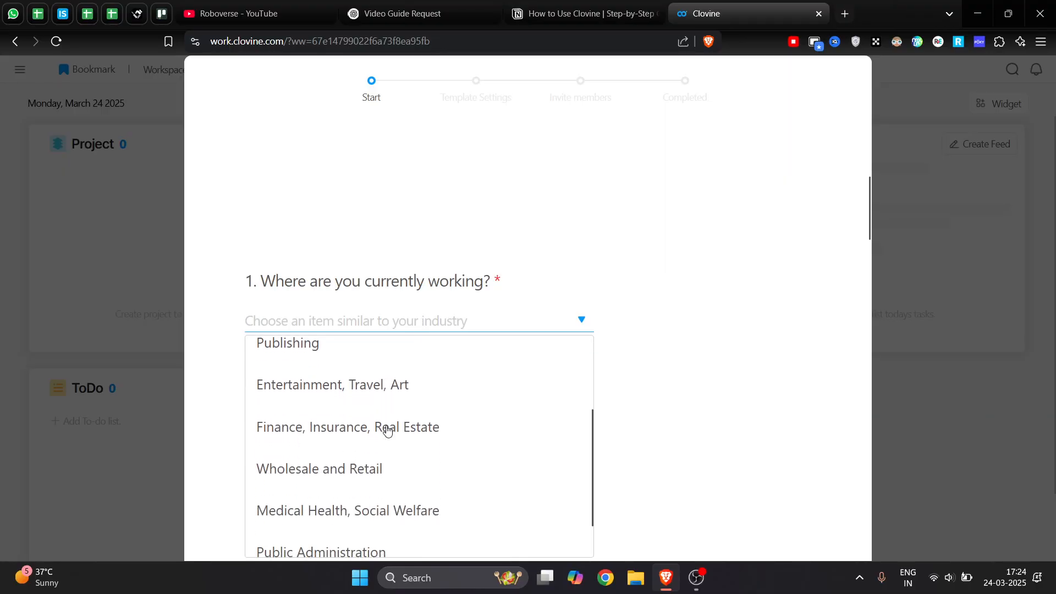
scroll(369, 413, "up", 1)
left_click(342, 413)
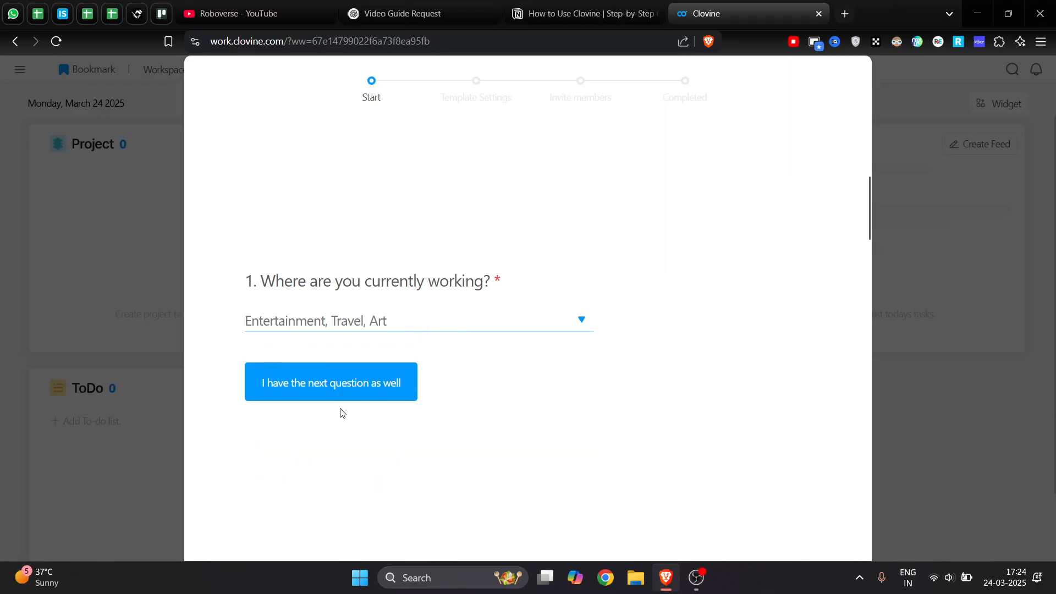
left_click(297, 392)
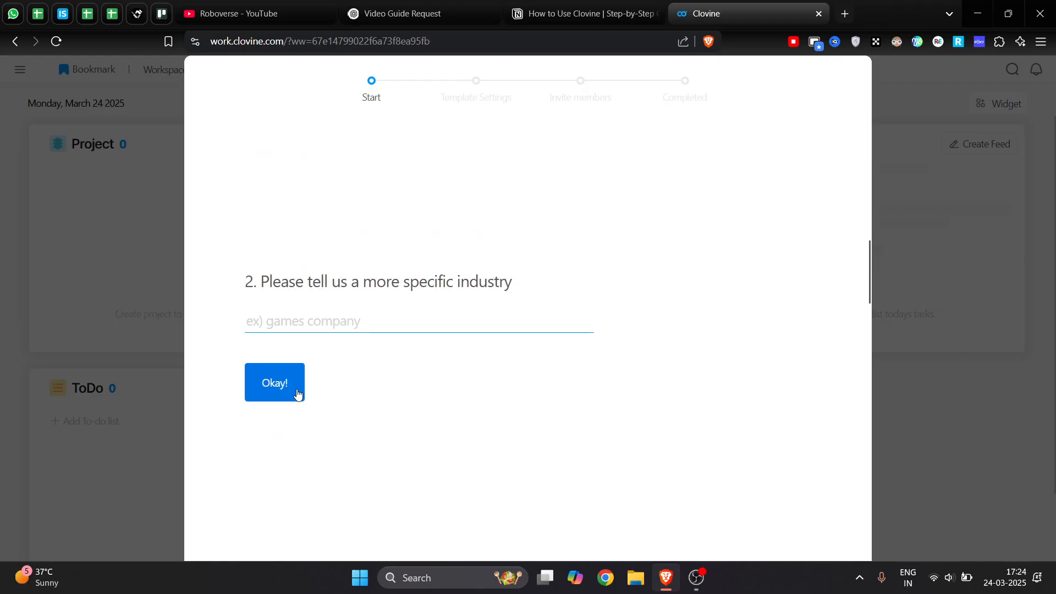
Enter "Content Creation" as the specific industry and choose "Marketing" as the job
left_click(317, 317)
type("Content Creation")
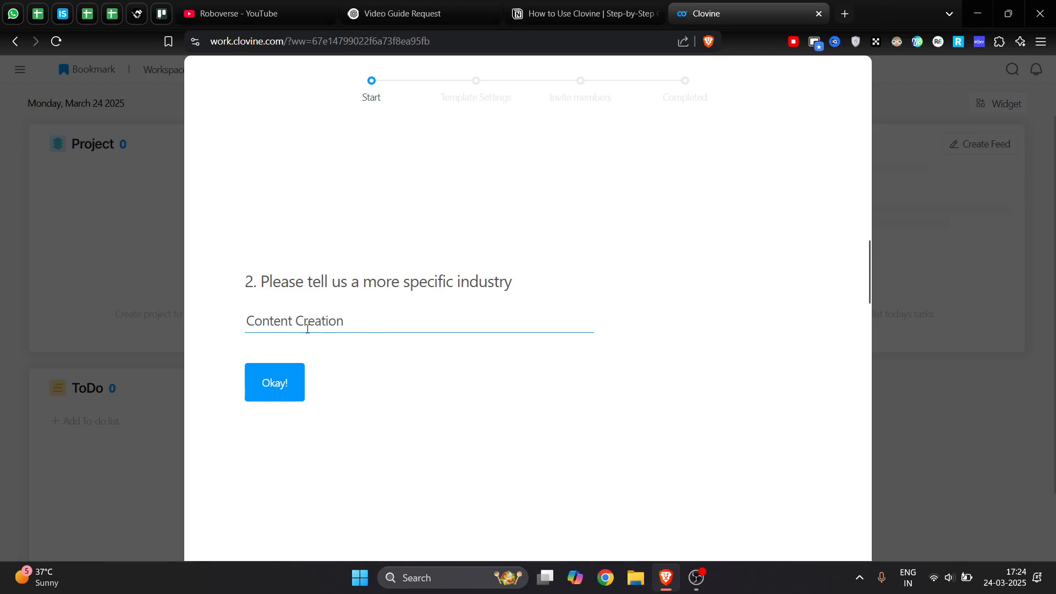
left_click(279, 382)
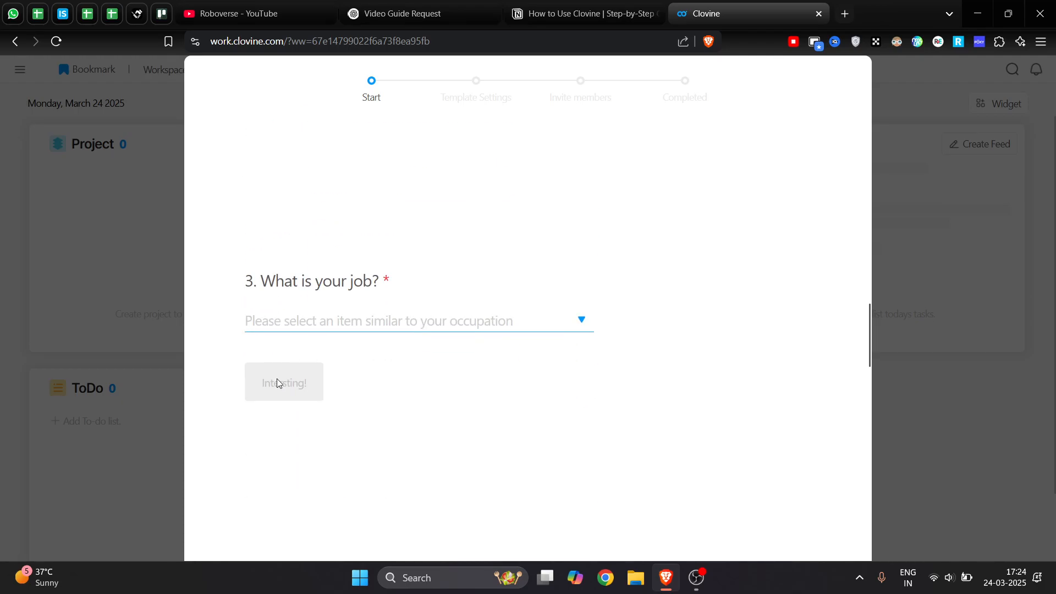
left_click(406, 328)
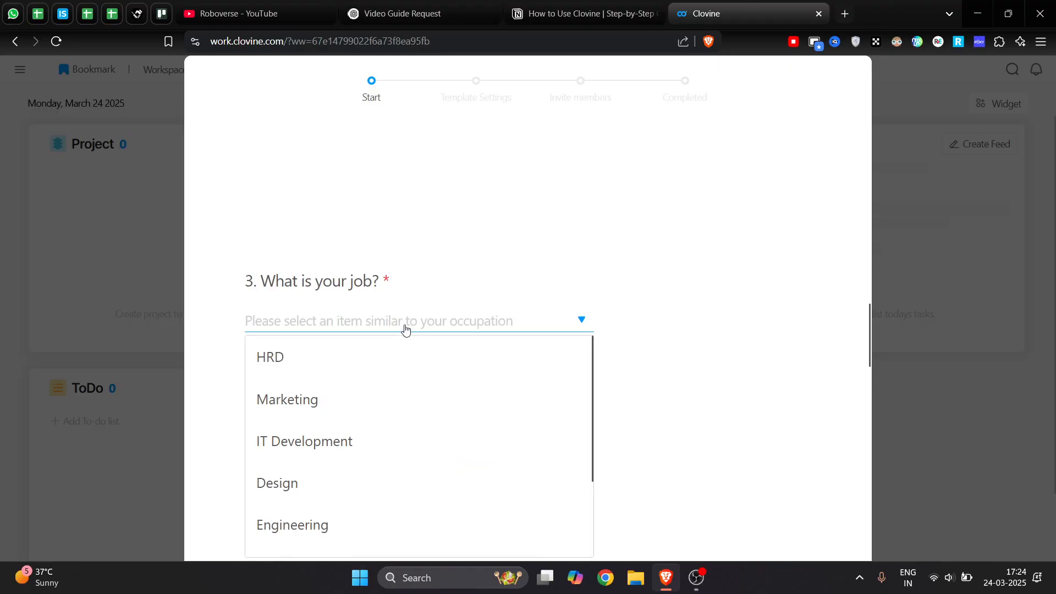
left_click(307, 401)
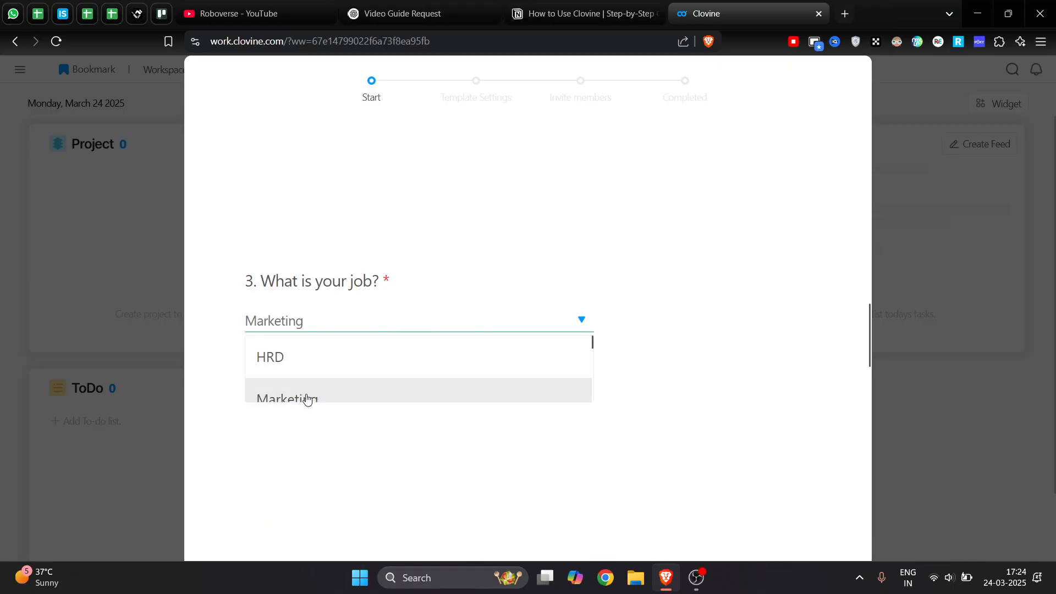
Answer the questionnaire with a team size of 2-5 people and no prior use of a project management tool
left_click(263, 390)
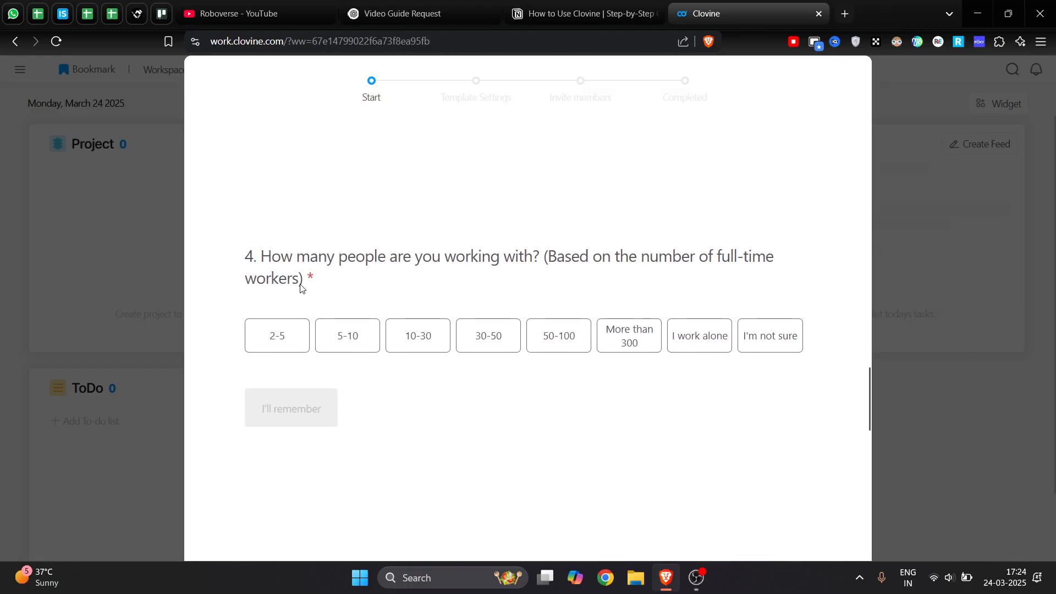
left_click(285, 337)
left_click(263, 410)
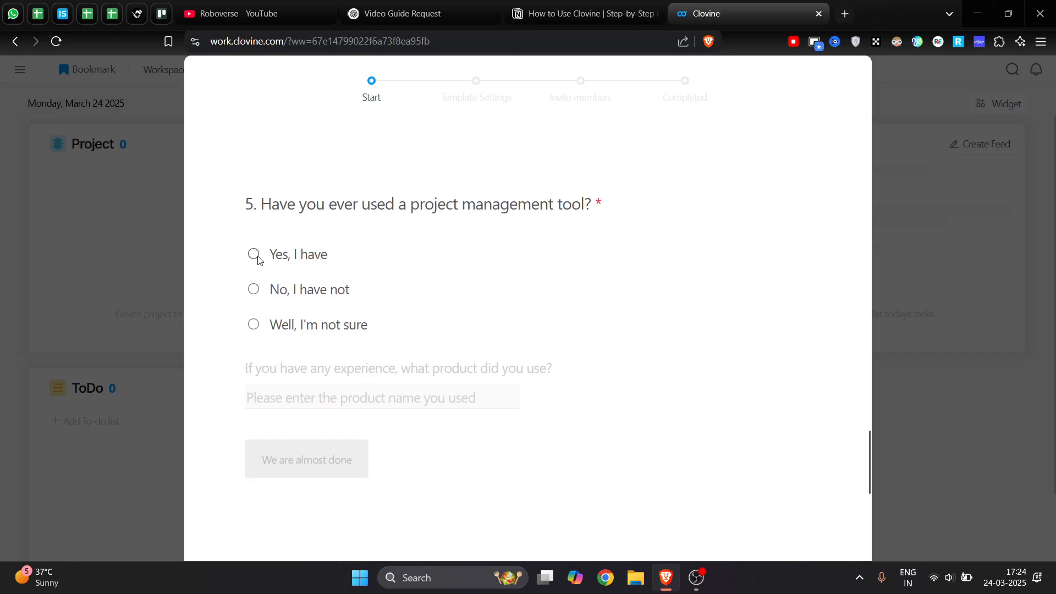
left_click(255, 289)
left_click(271, 465)
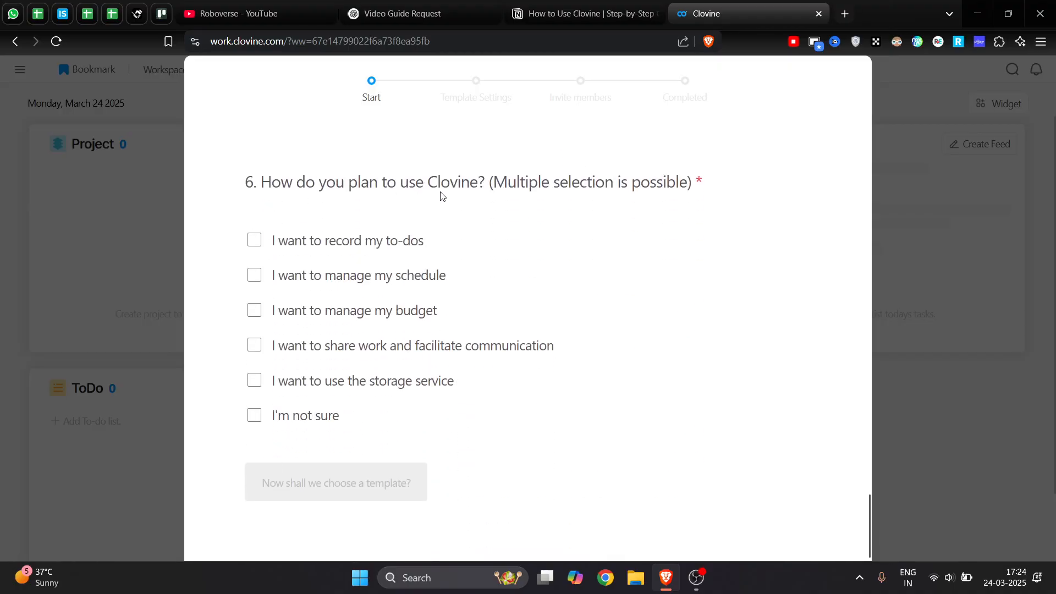
Choose recording to-dos and managing the schedule as the planned uses, and continue to the template selection
left_click(256, 242)
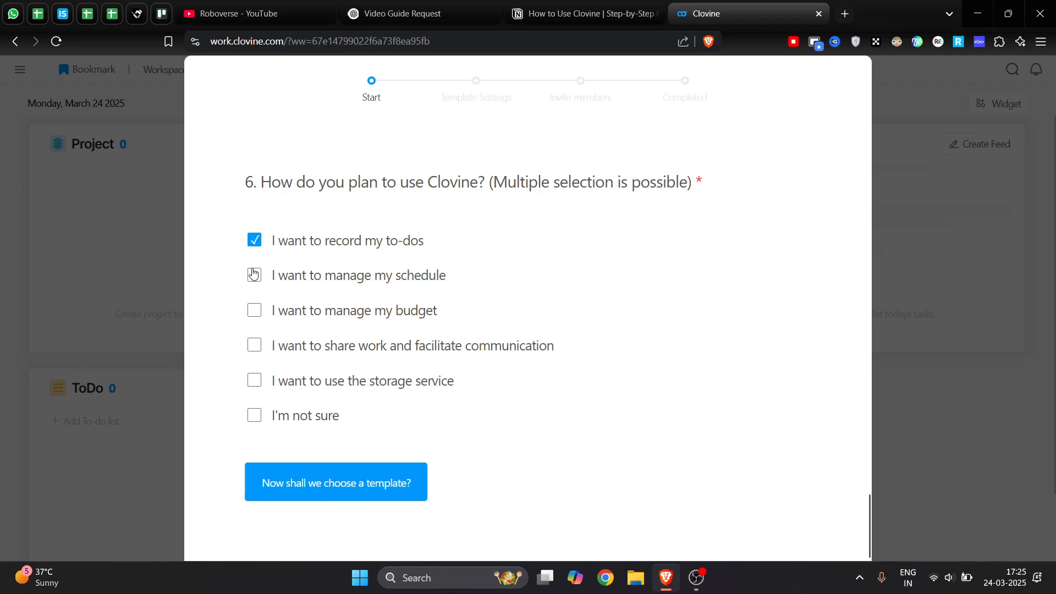
left_click(253, 274)
left_click(323, 489)
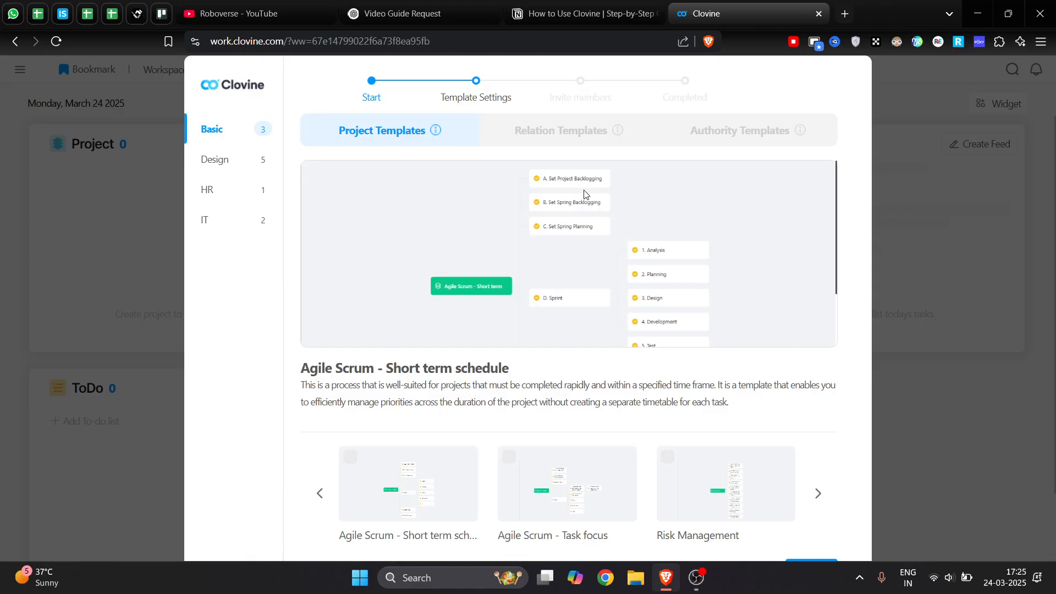
Browse the Design, HR and IT project templates, select Google Design Sprint from Design, and continue to the relation templates
left_click(213, 164)
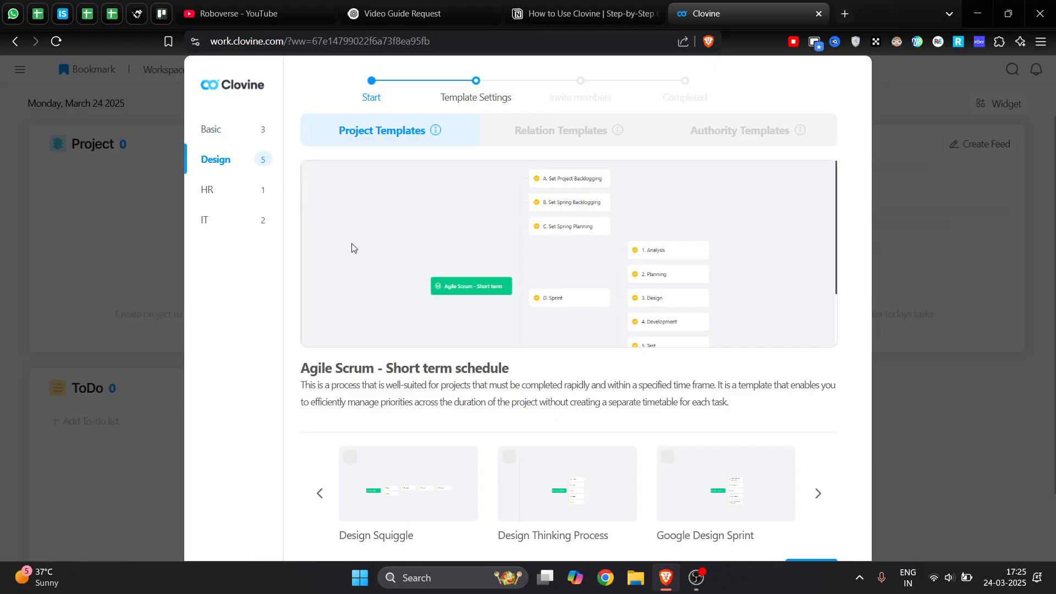
left_click(209, 190)
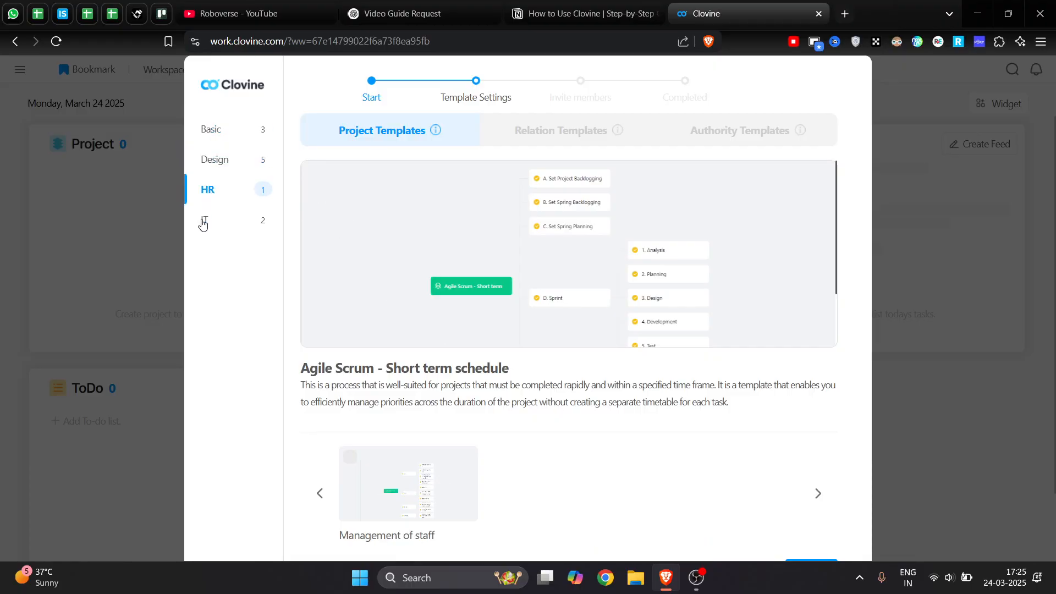
left_click(204, 220)
left_click(209, 165)
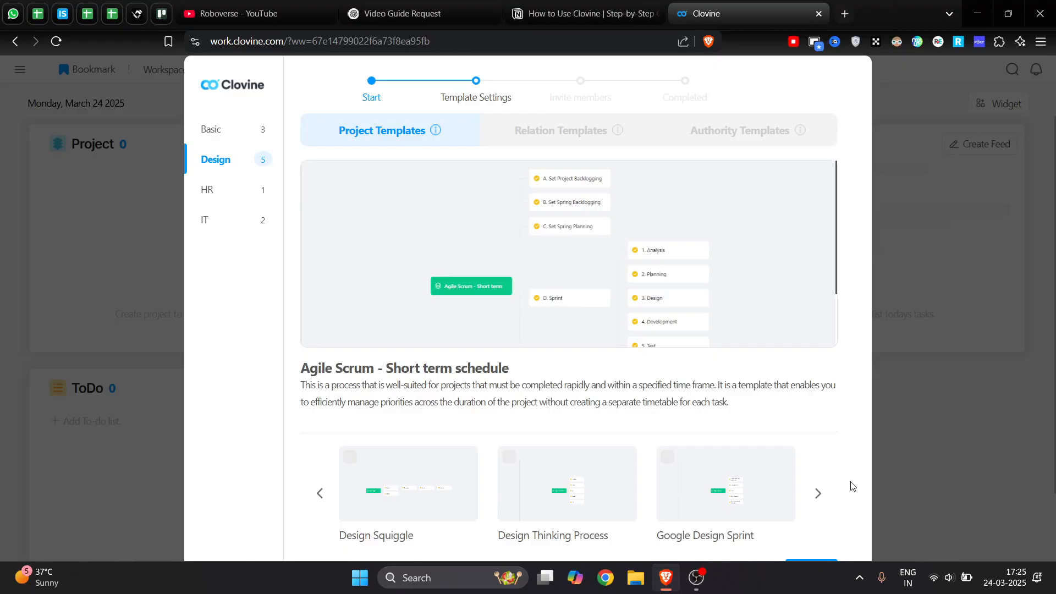
left_click(713, 509)
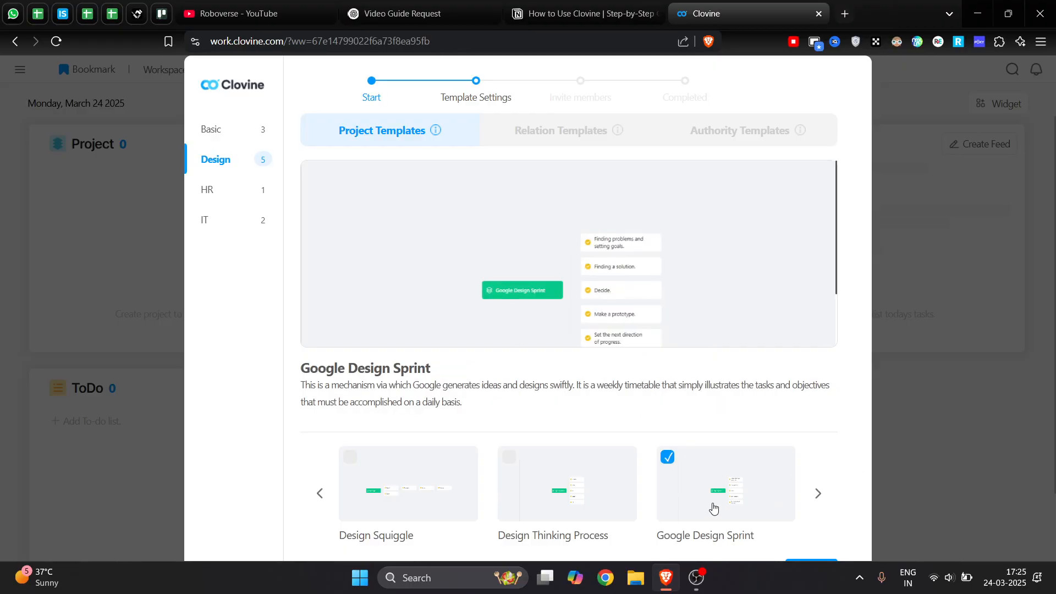
left_click(796, 562)
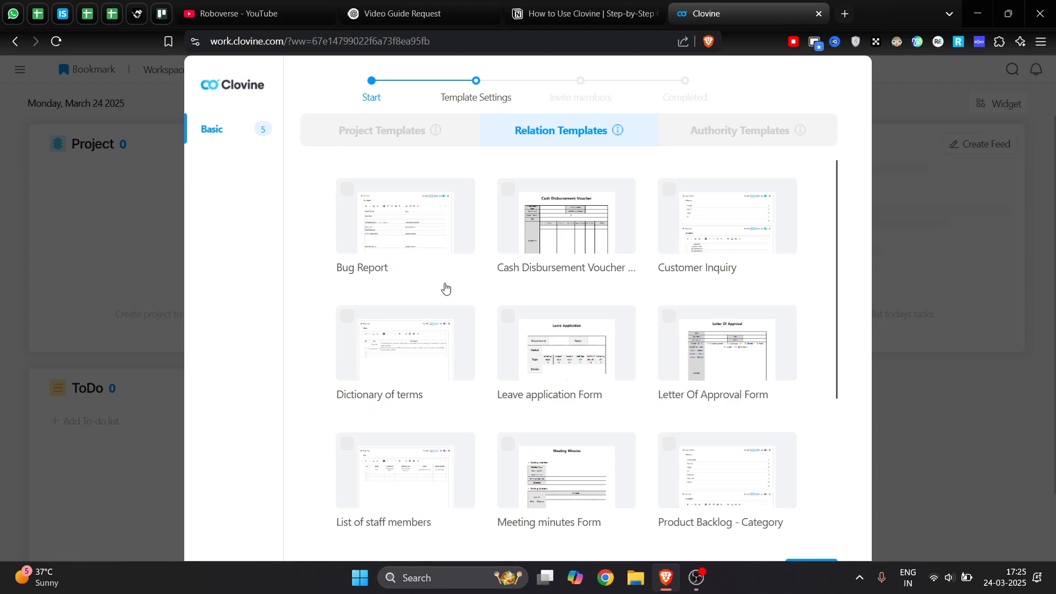
Select the Customer Inquiry relation template, look through the remaining ones, and continue to the authority templates
left_click(706, 250)
scroll(790, 551, "down", 5)
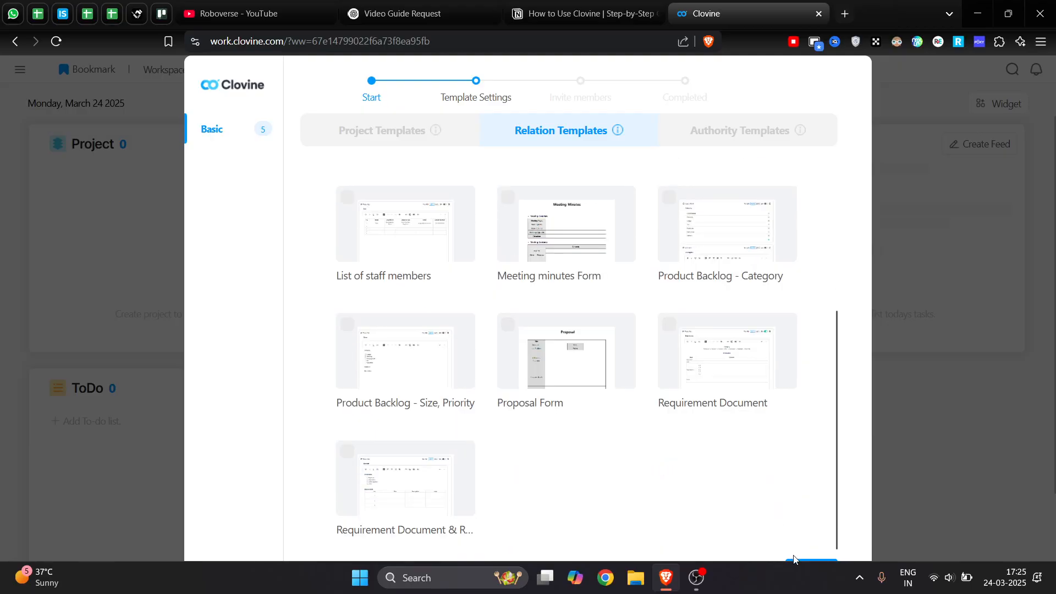
left_click(797, 561)
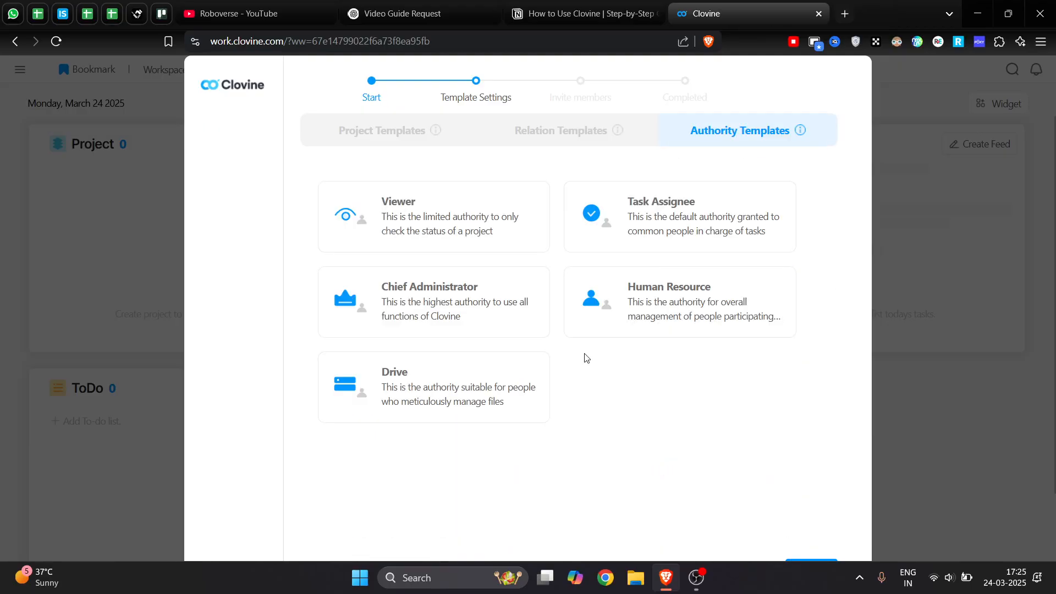
Select the Viewer, Task Assignee, Human Resource, Chief Administrator and Drive authority templates and continue to member invitations
key("ctrl+minus")
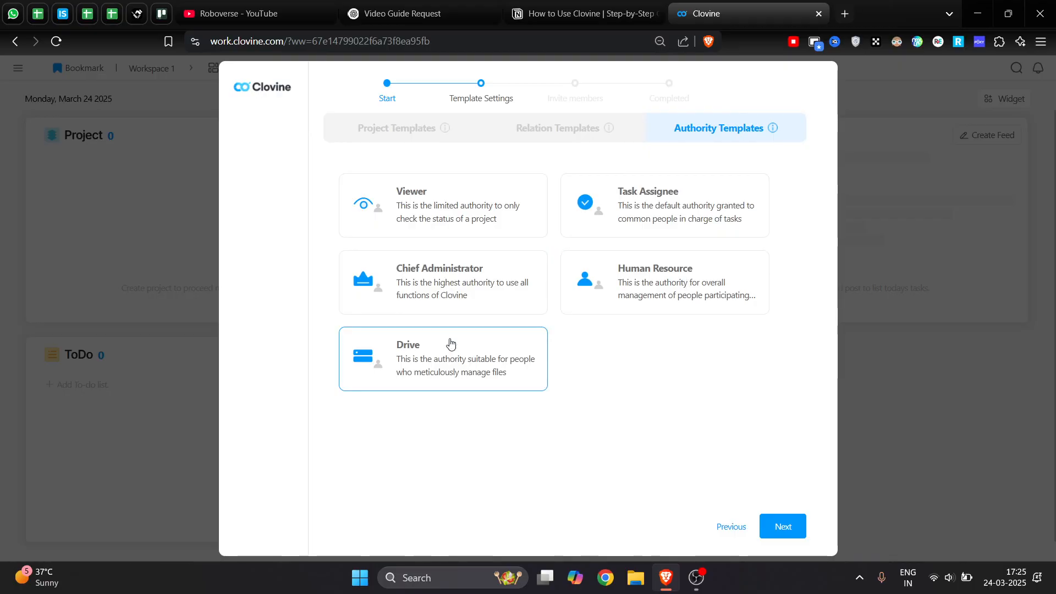
left_click(449, 213)
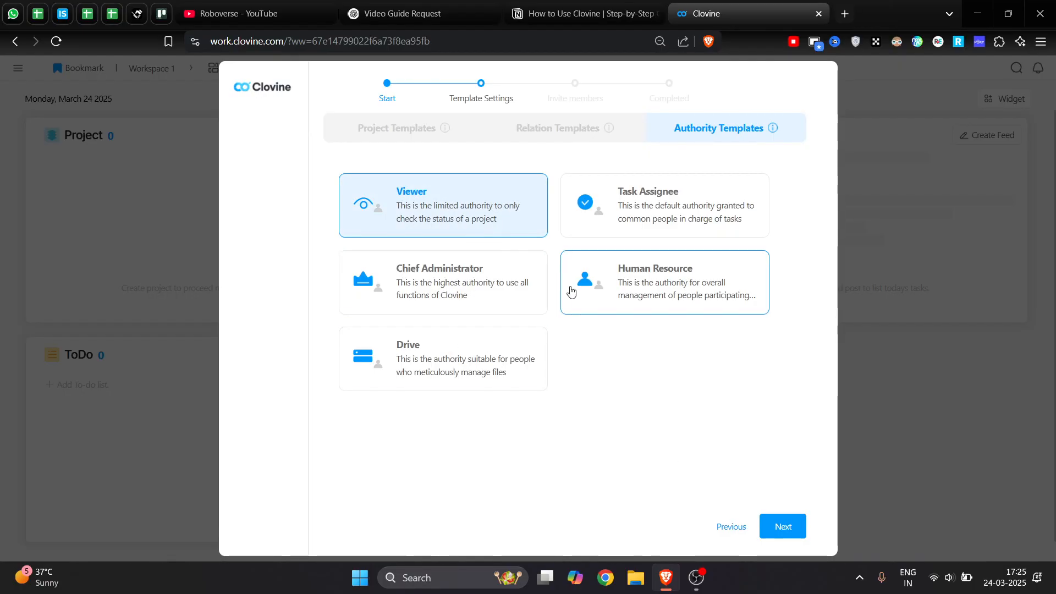
left_click(684, 218)
left_click(674, 286)
left_click(472, 299)
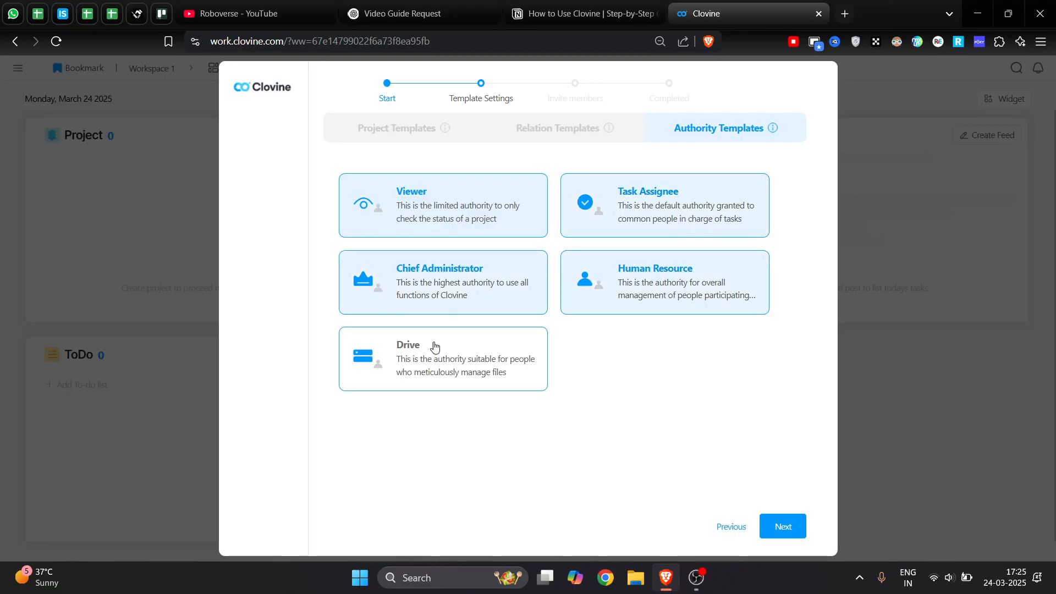
left_click(431, 348)
left_click(777, 530)
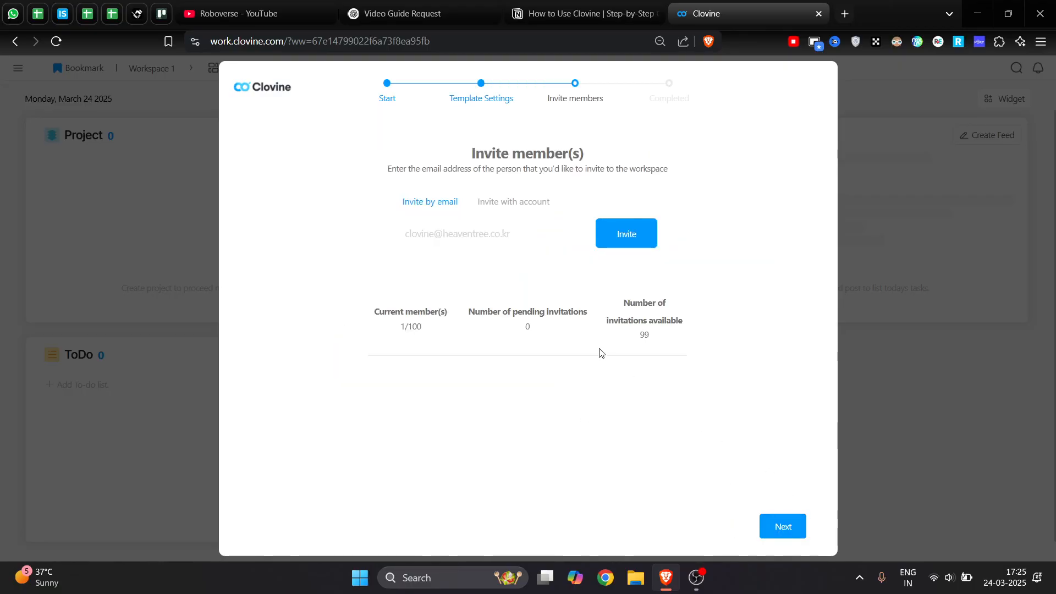
Check the options for inviting members by email and by account, and continue without inviting anyone
left_click(489, 236)
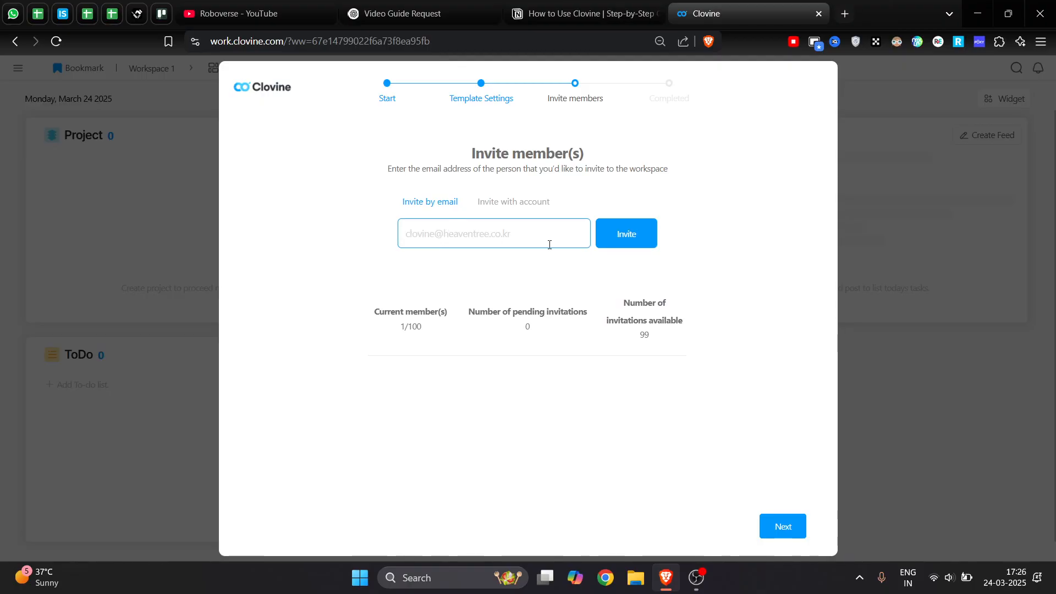
left_click(529, 204)
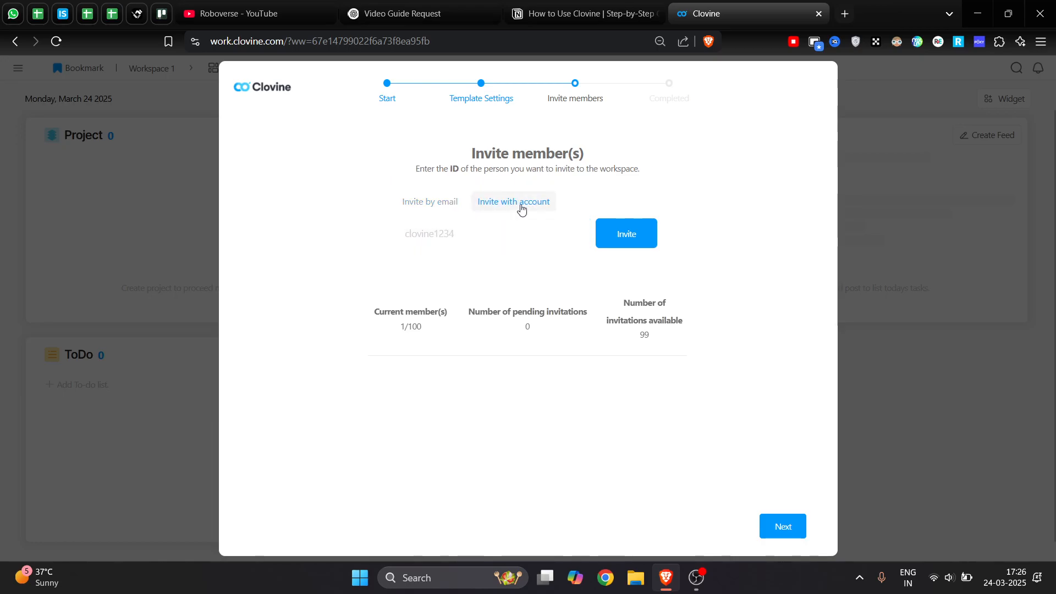
left_click(470, 231)
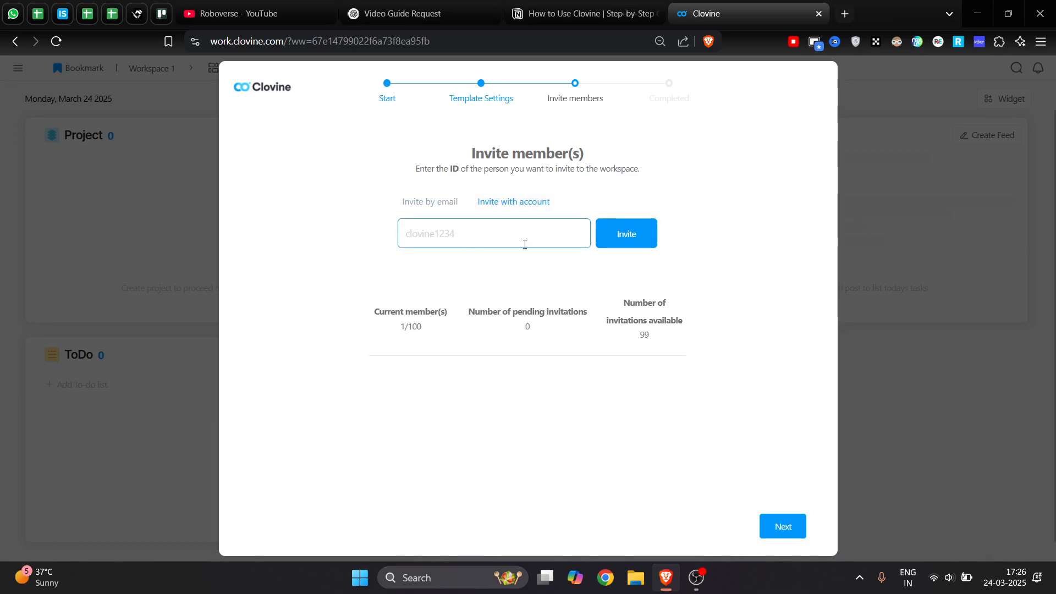
left_click(431, 201)
left_click(455, 230)
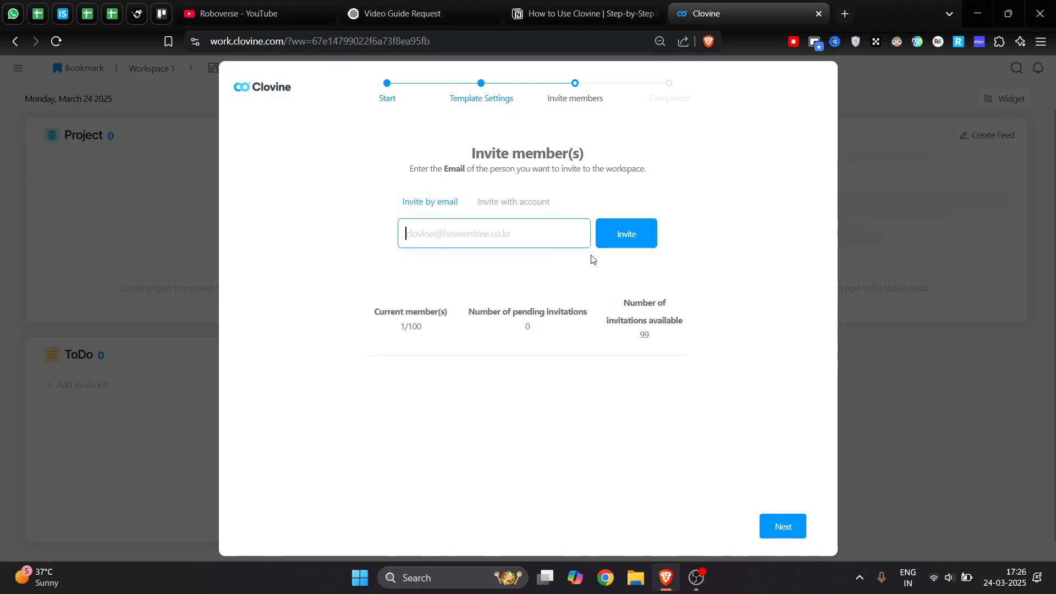
left_click(642, 326)
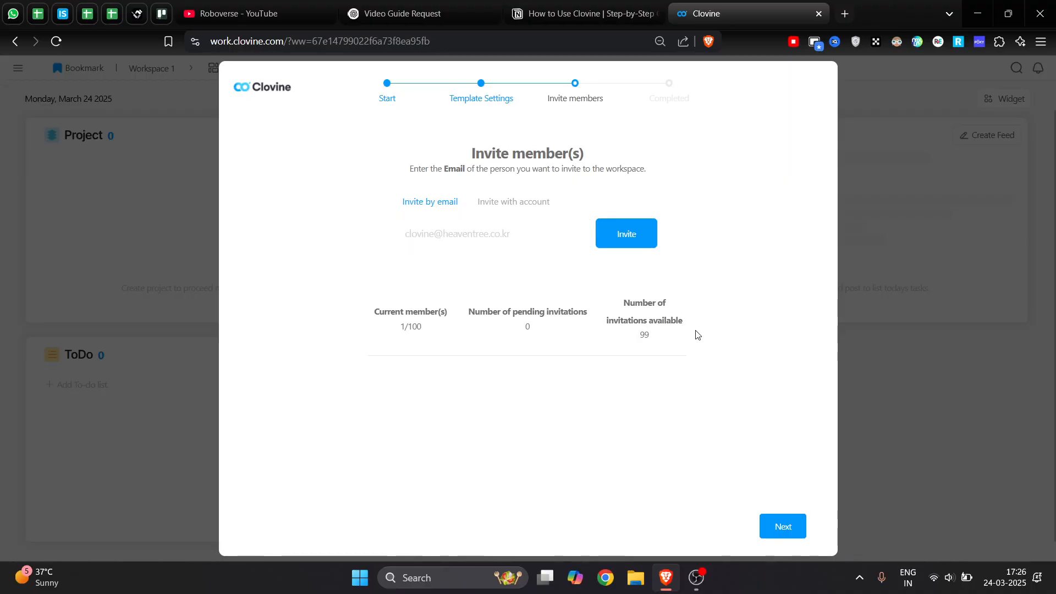
left_click(781, 527)
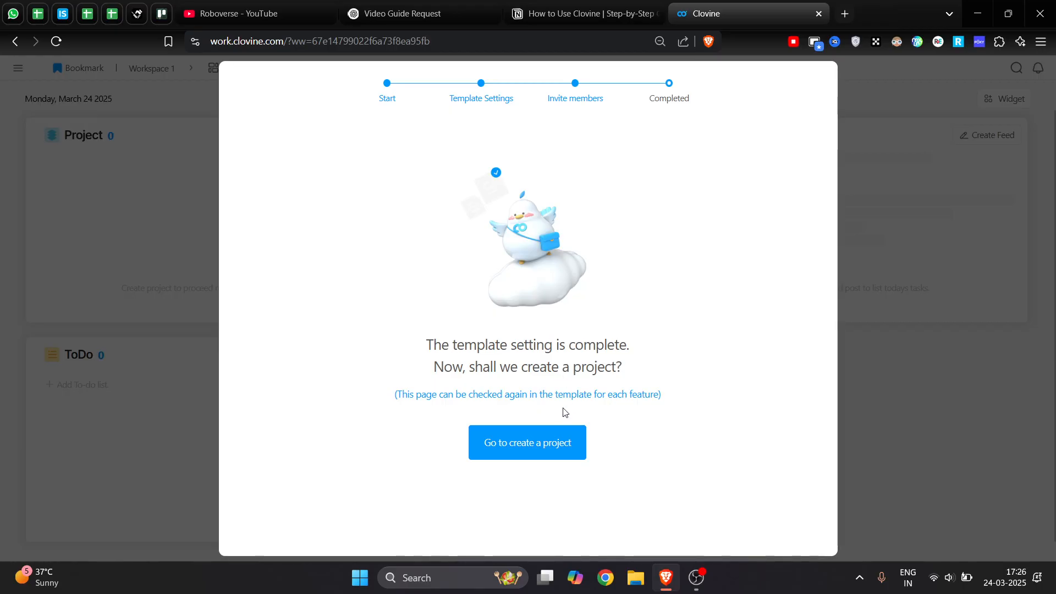
Start a project from the Google Design Sprint template and name it "Project 1"
left_click(545, 441)
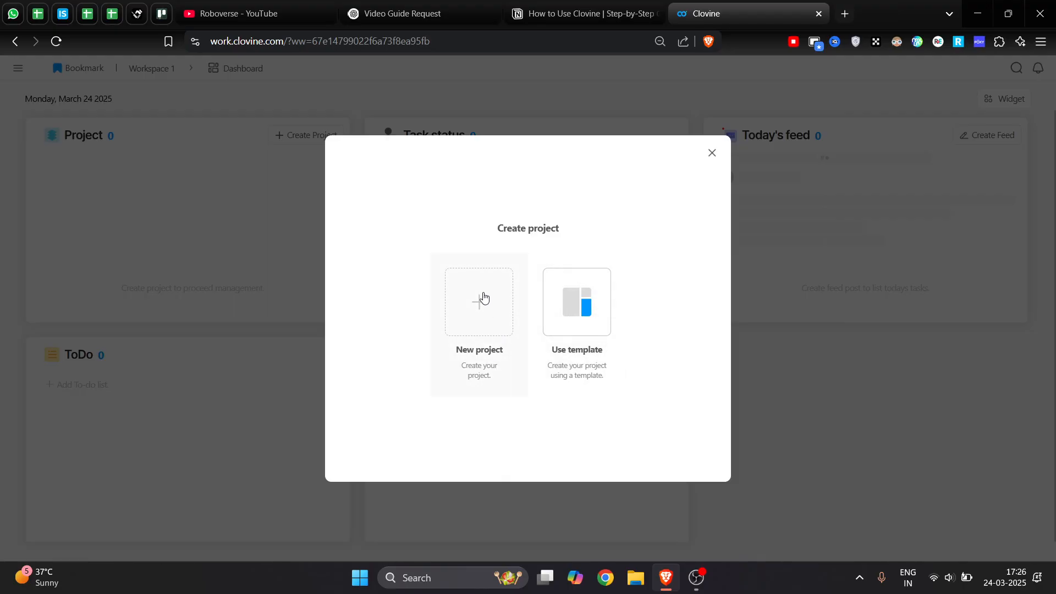
left_click(573, 326)
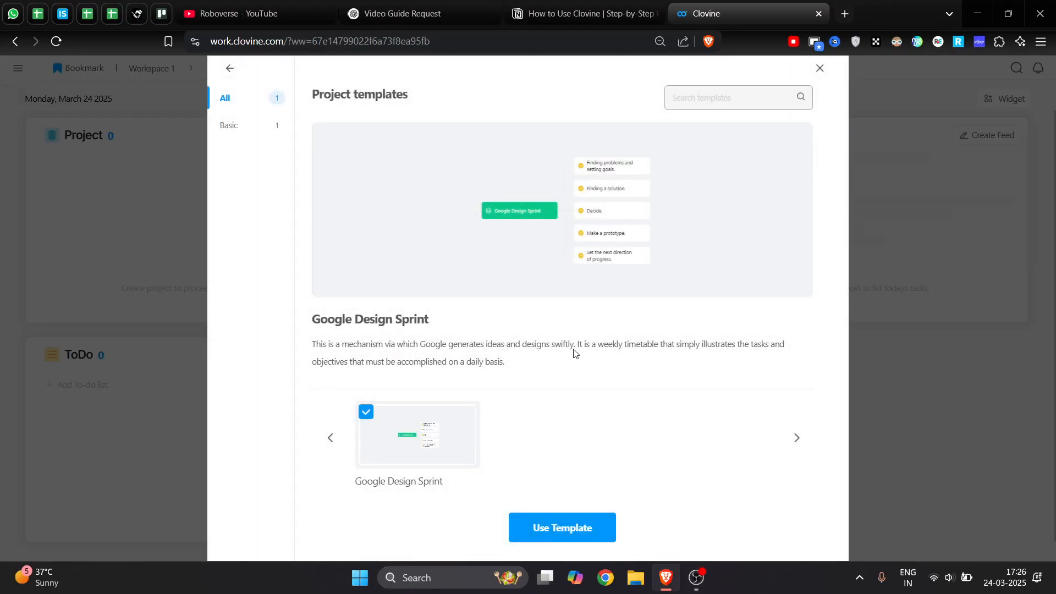
left_click(560, 534)
left_click(492, 243)
type("Project 1")
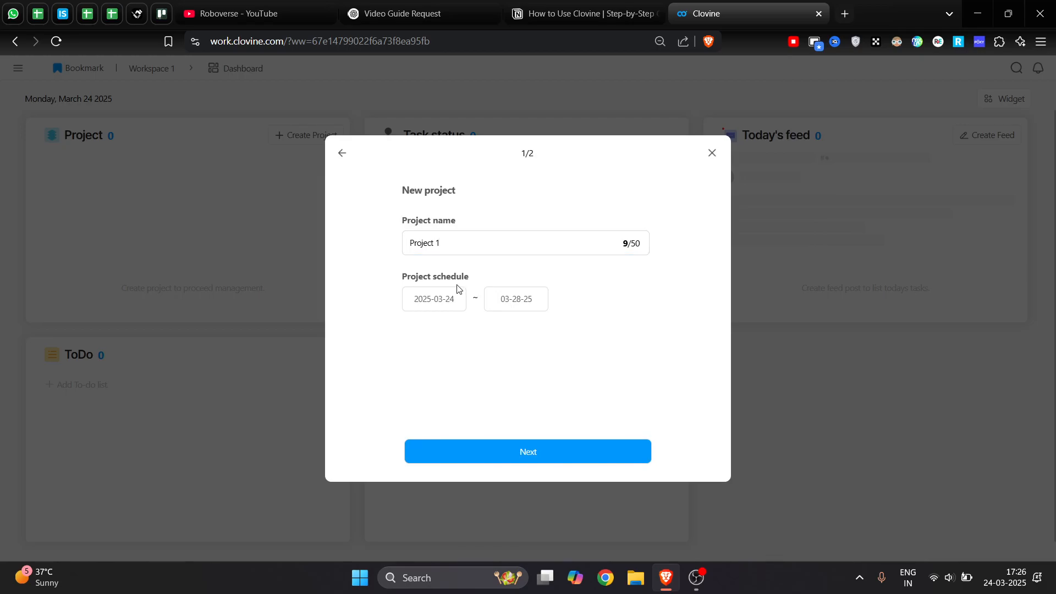
Set the project schedule to run from October 31, 2024 to May 10, 2025
left_click(447, 304)
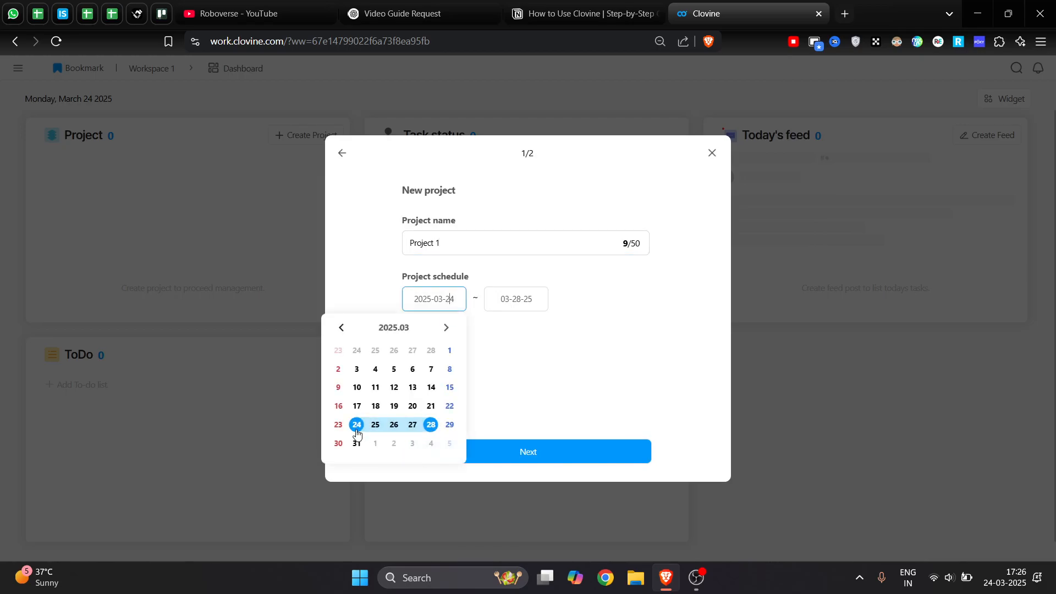
left_click(447, 329)
left_click(446, 329)
left_click(450, 369)
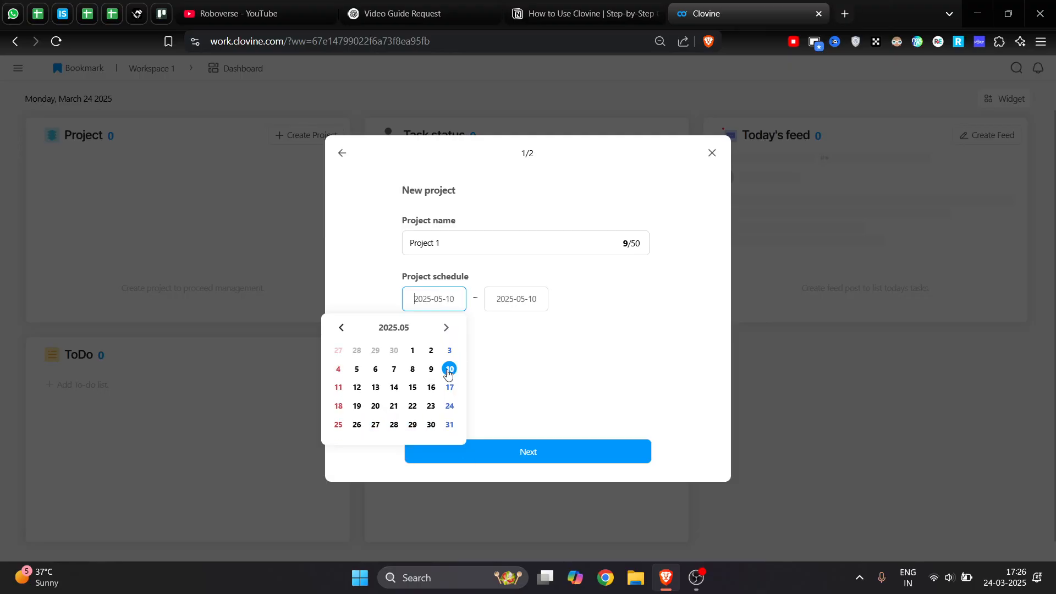
left_click(455, 313)
left_click(342, 328)
left_click(341, 328)
left_click(342, 329)
left_click(342, 329)
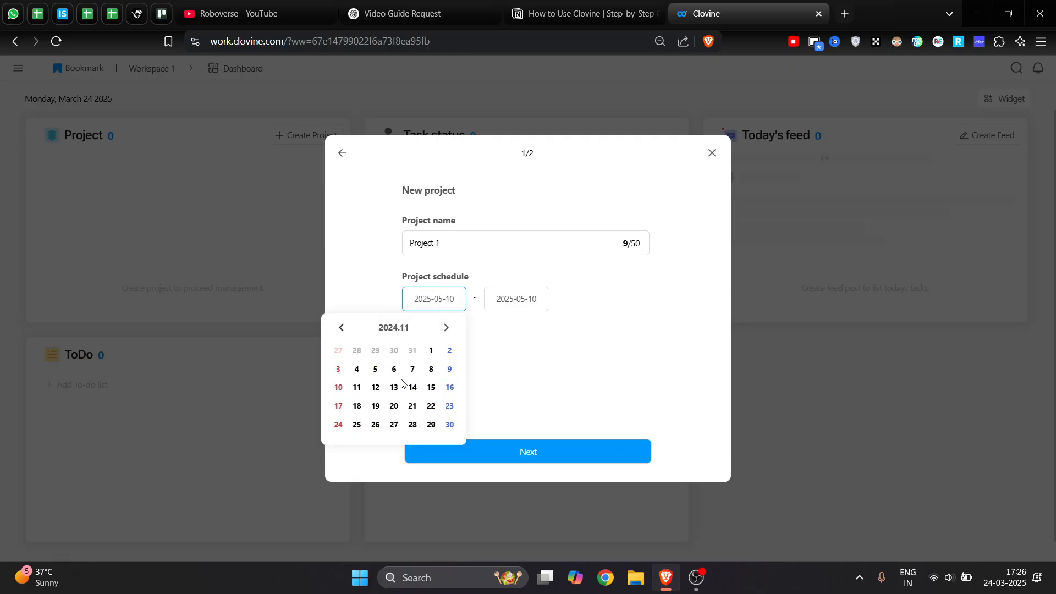
left_click(431, 354)
Keep the project shared with all workspace users, turn off evaluation points, and create the project
left_click(542, 445)
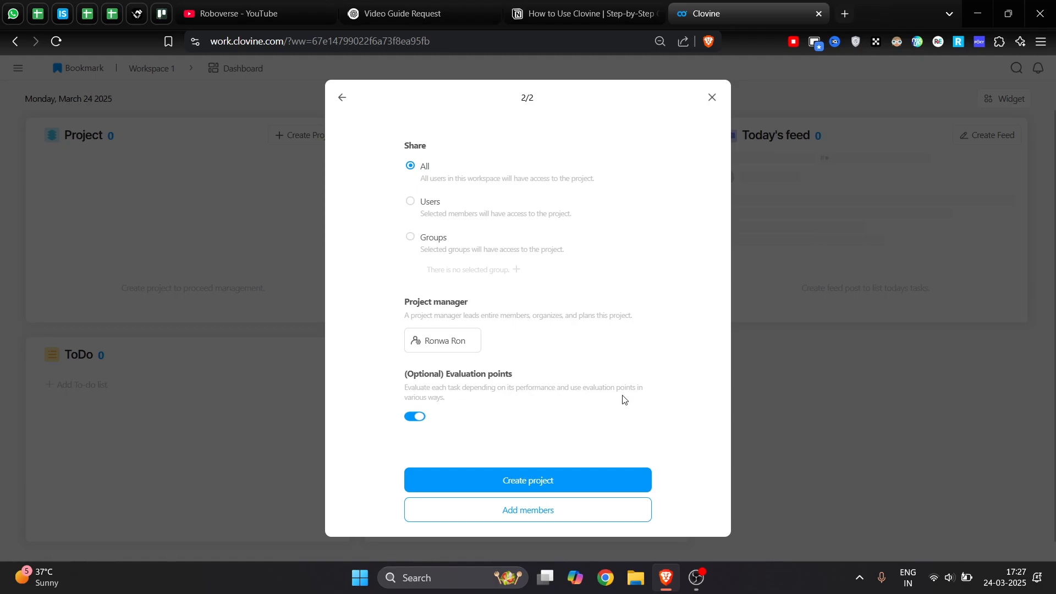
left_click(419, 419)
left_click(542, 483)
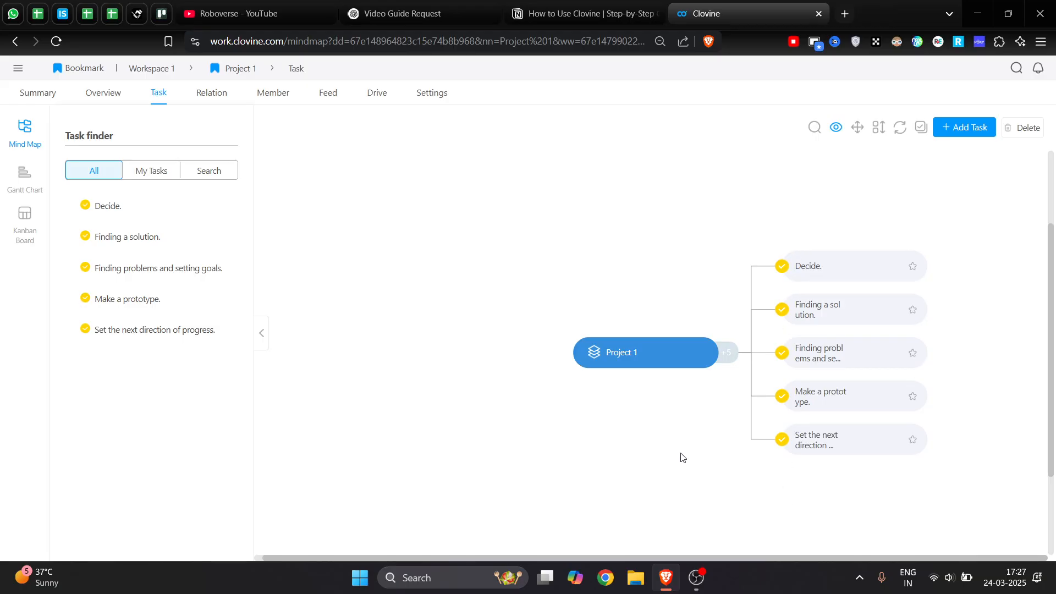
Examine Project 1's task mind map and shift it across the canvas using the move mode
scroll(688, 456, "down", 3)
scroll(673, 456, "right", 1)
scroll(676, 454, "up", 1)
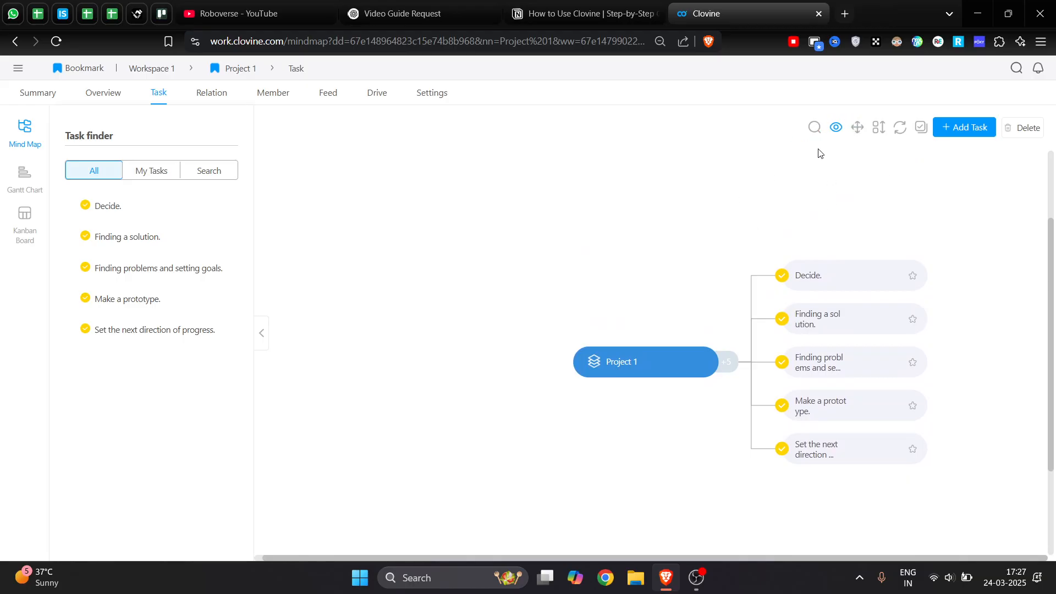
left_click(857, 127)
left_click_drag(896, 258, 935, 275)
left_click_drag(638, 489, 427, 462)
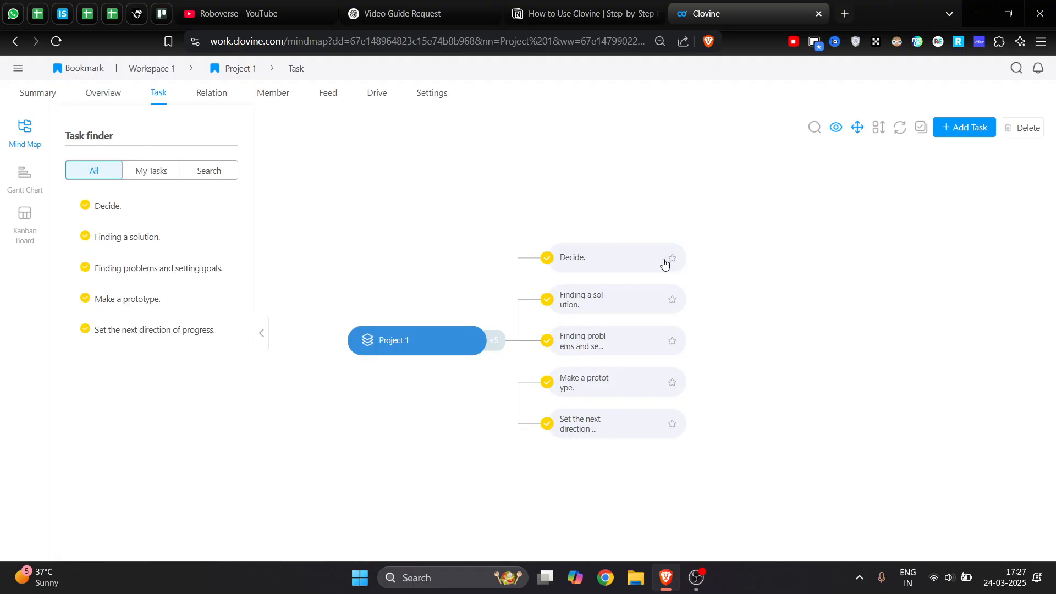
Review the project's Summary and Overview pages and return to its task mind map
left_click(35, 94)
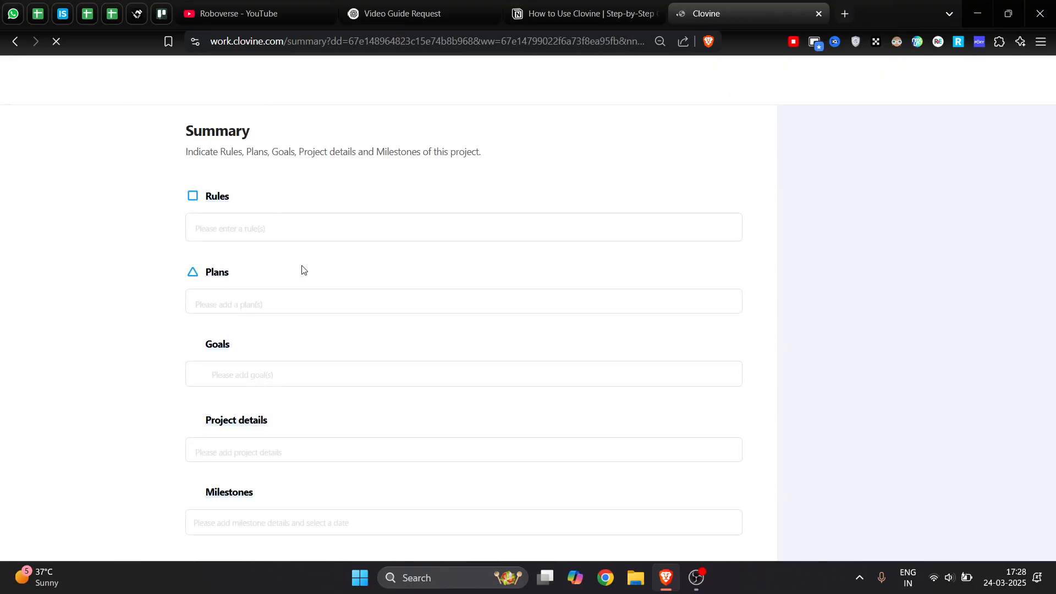
left_click(103, 95)
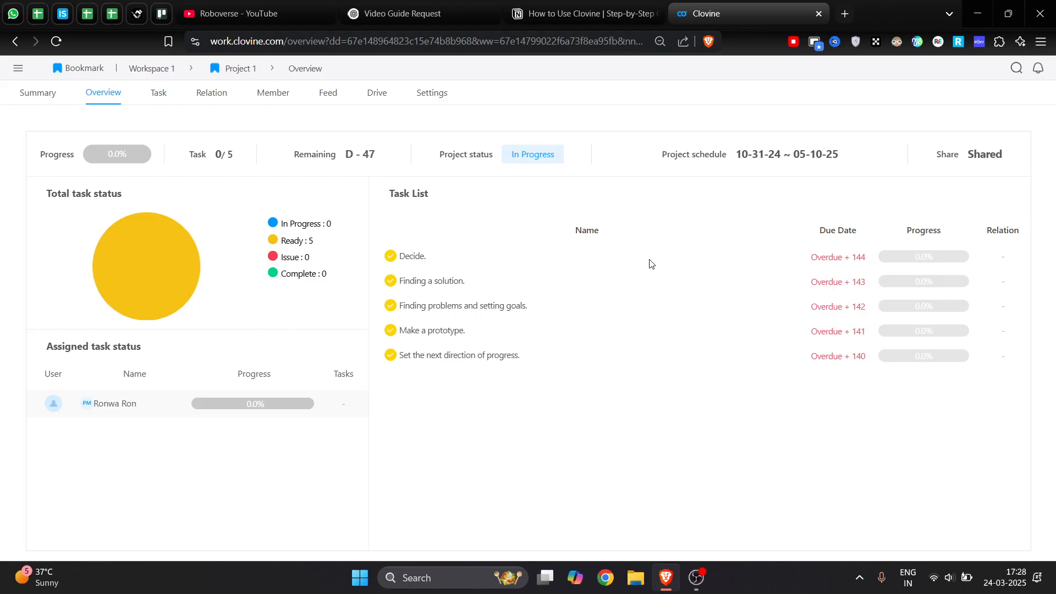
left_click(159, 92)
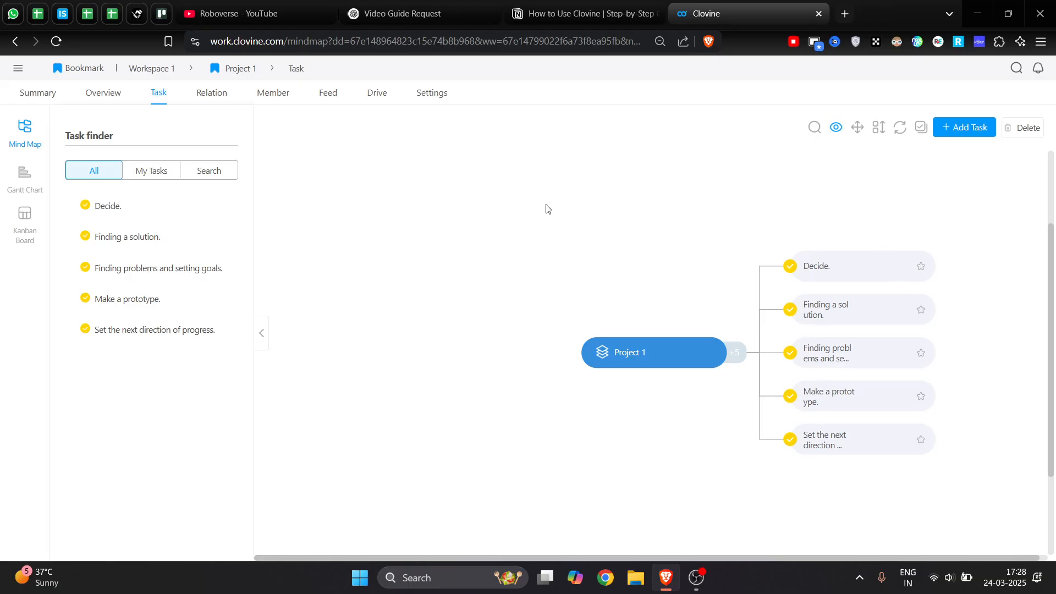
Reposition the mind map and add a task named Topic Section with priority 73, shared with all
left_click(856, 132)
left_click_drag(734, 239, 506, 217)
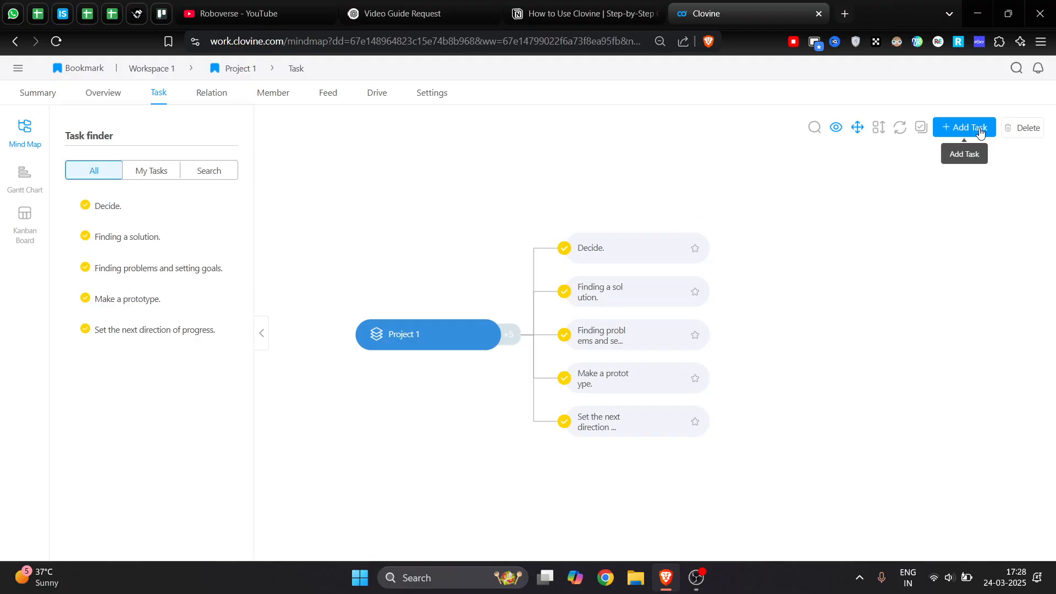
left_click(960, 132)
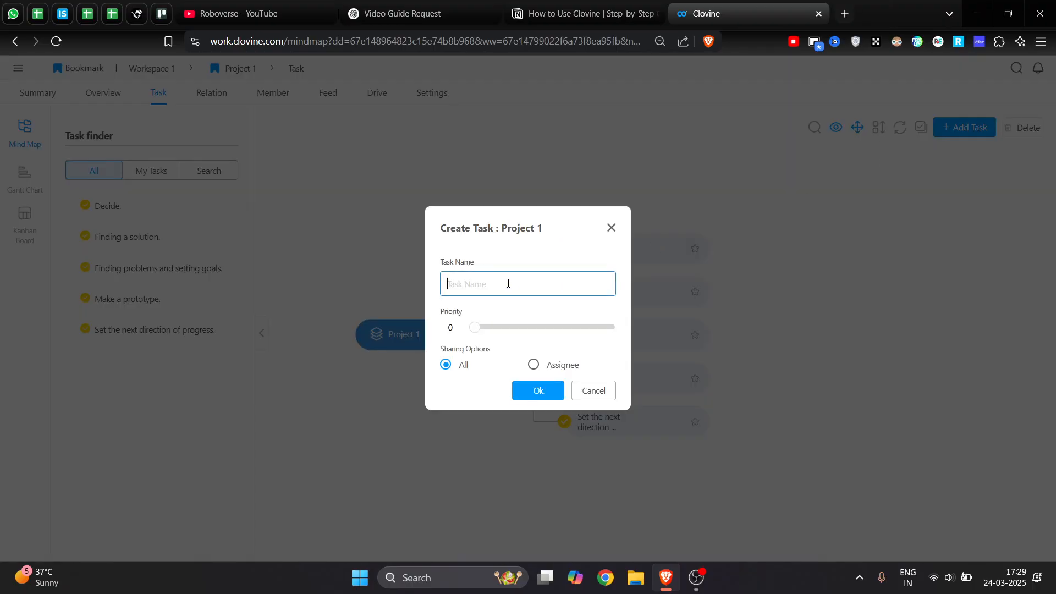
type("Topic Section")
left_click_drag(475, 329, 574, 333)
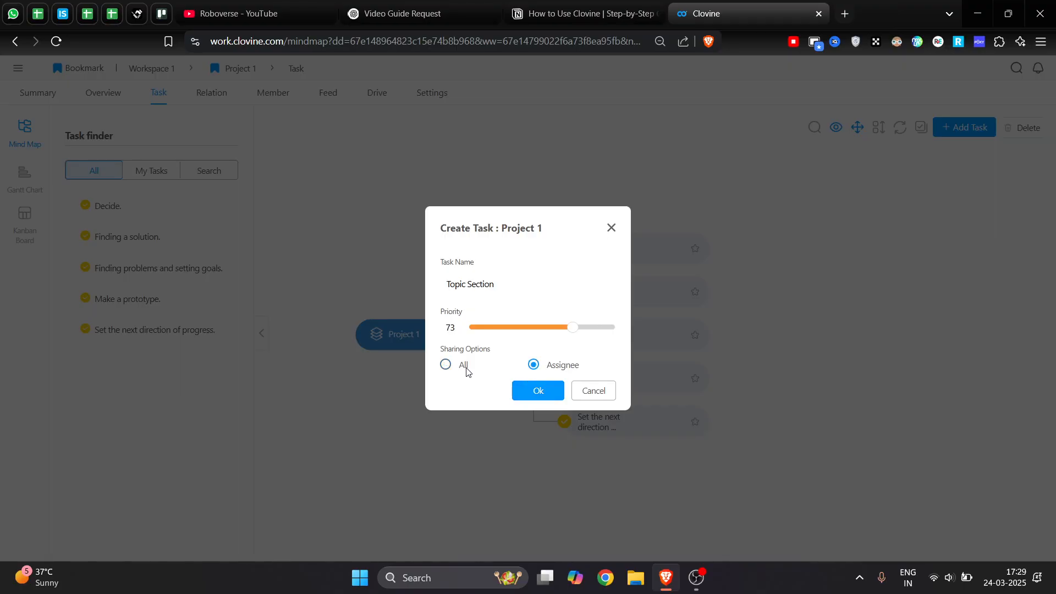
left_click(448, 365)
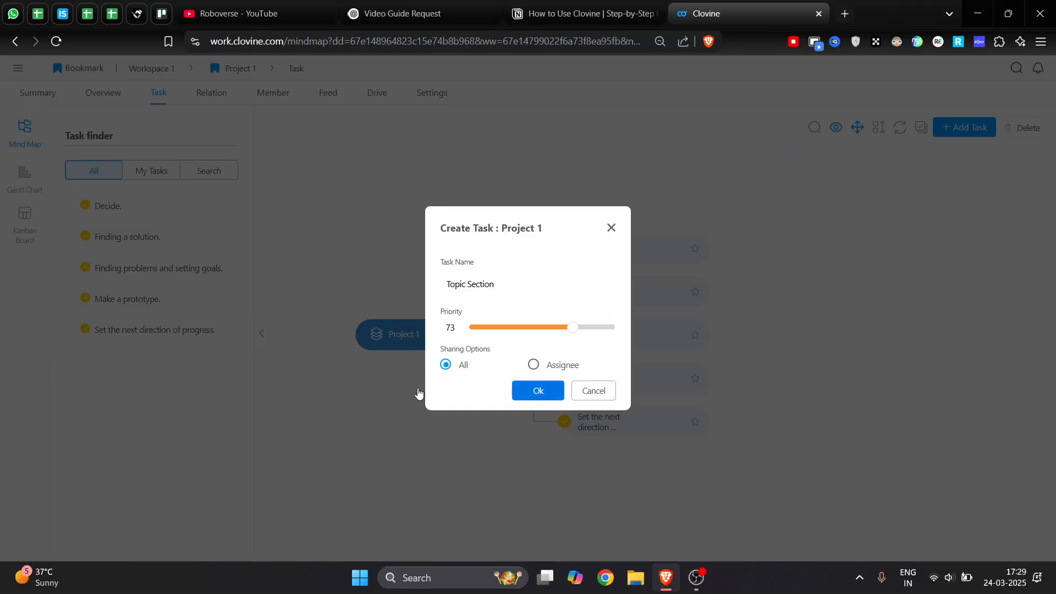
left_click(540, 390)
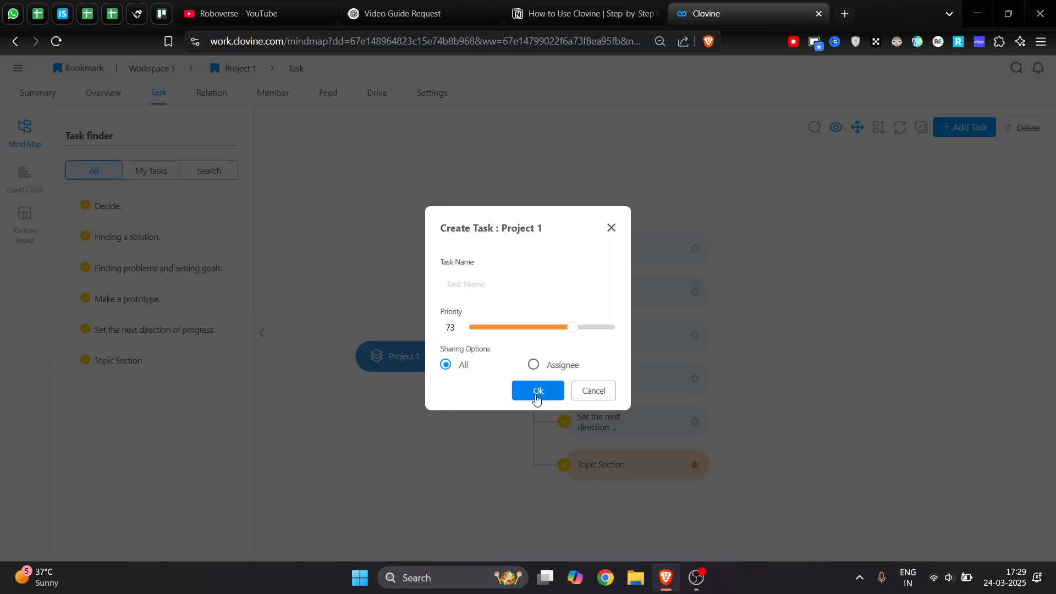
left_click(540, 390)
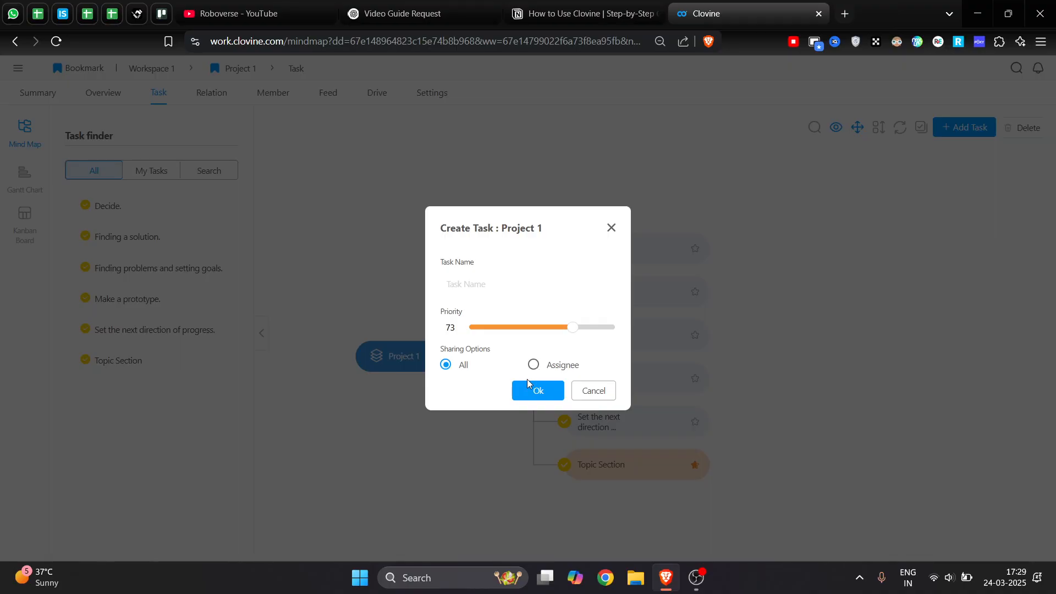
left_click(537, 395)
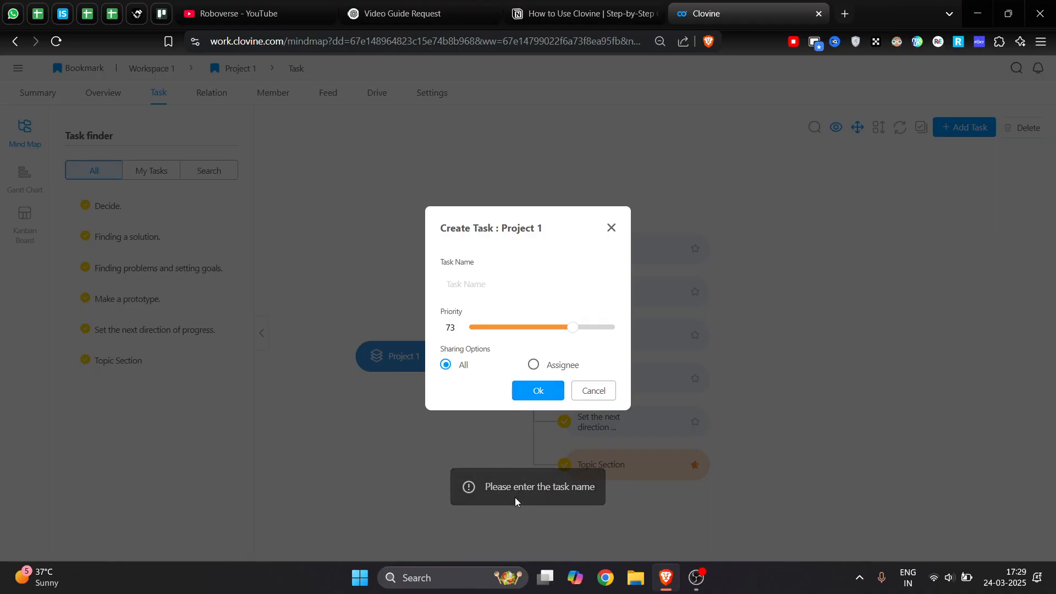
Add another task named Topic Selection with priority 73, shared with all, and close the task creation dialog
left_click(483, 286)
type("Topic Selection")
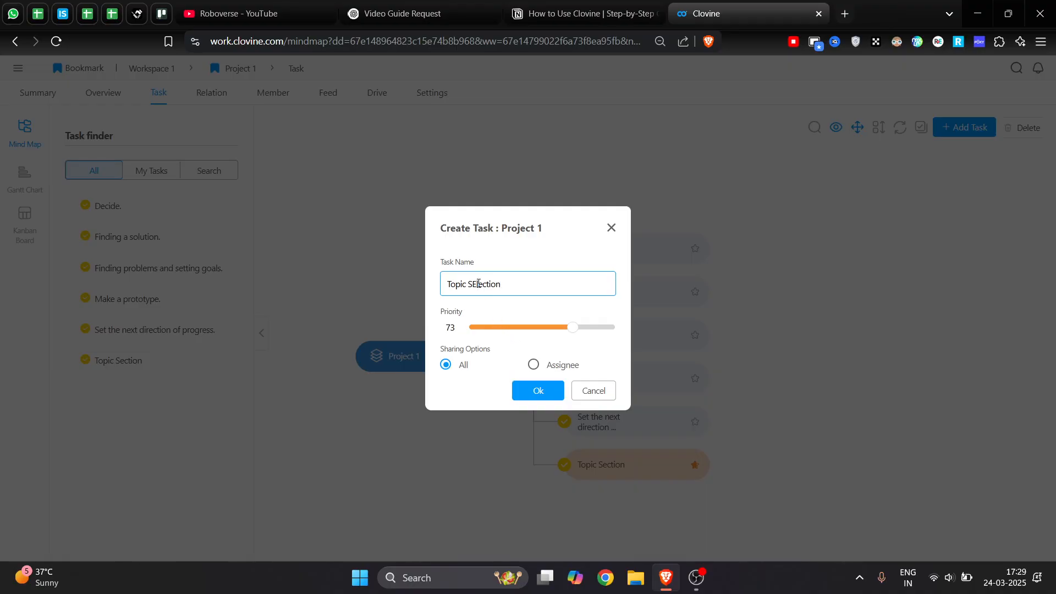
left_click(547, 394)
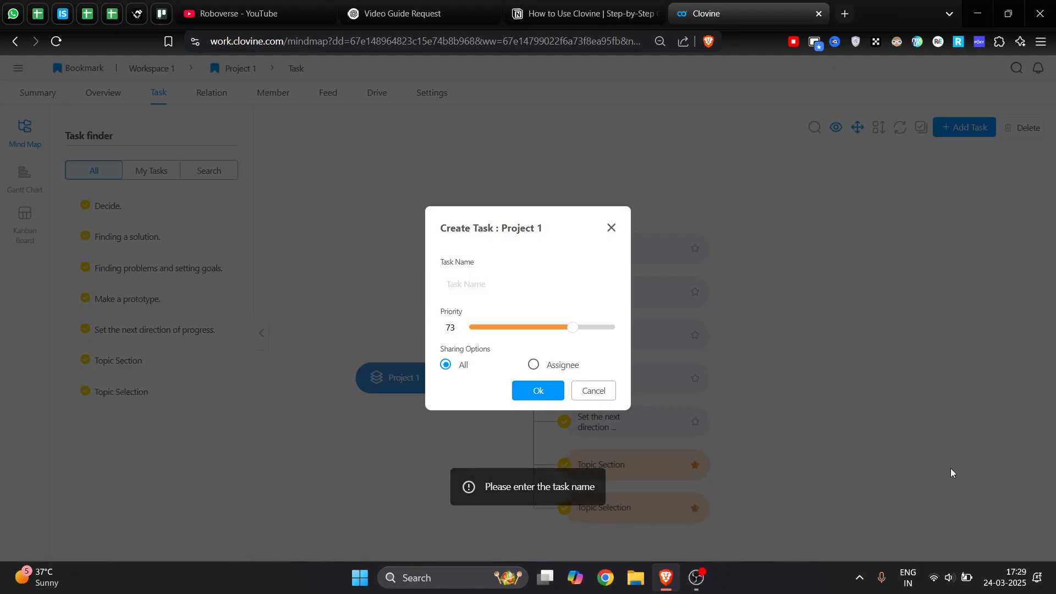
left_click(611, 227)
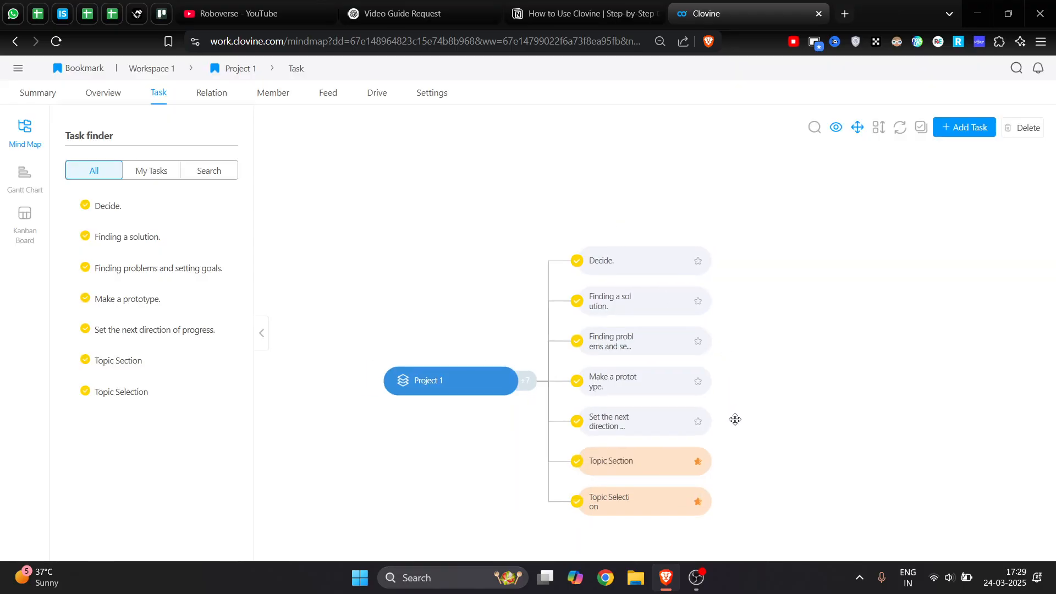
Open the Topic Selection task's details, review its task information and status, and close the details
scroll(645, 485, "up", 4)
scroll(645, 487, "down", 1)
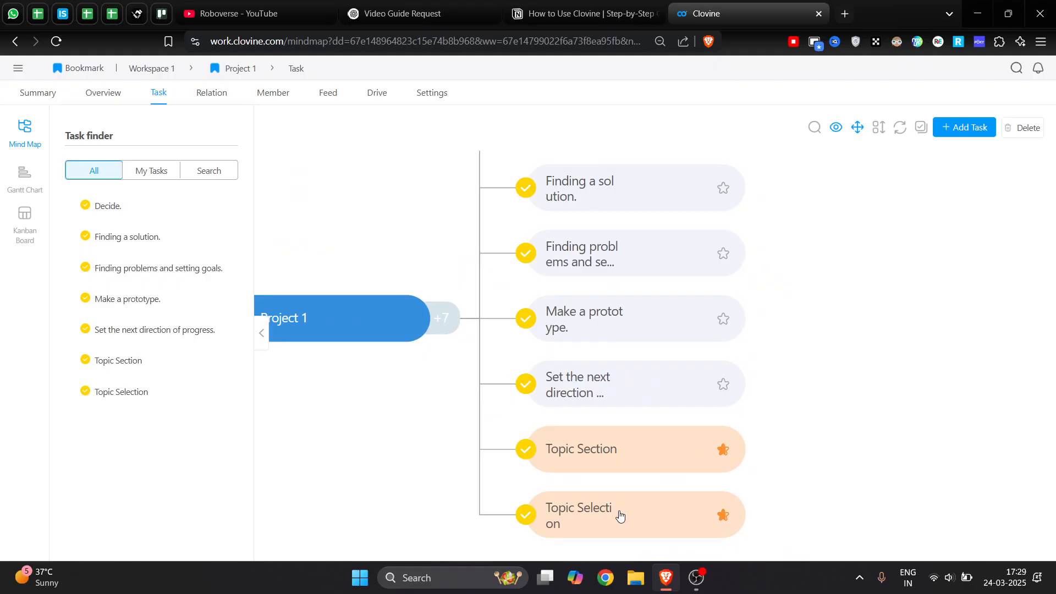
left_click(619, 516)
scroll(663, 382, "down", 4)
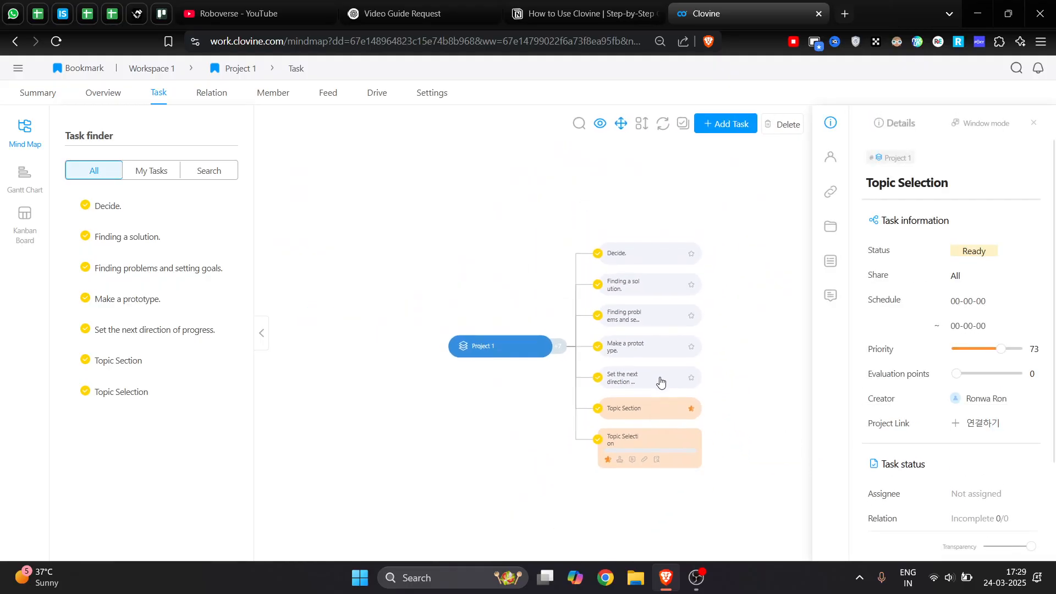
left_click_drag(502, 490, 361, 380)
scroll(485, 365, "up", 3)
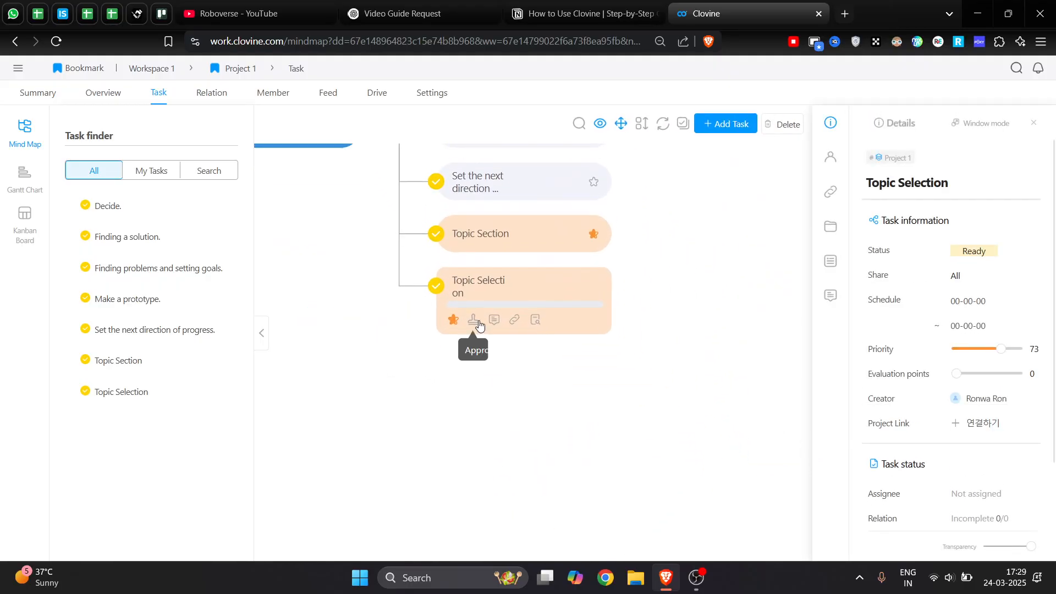
scroll(551, 303, "up", 1)
scroll(917, 419, "down", 2)
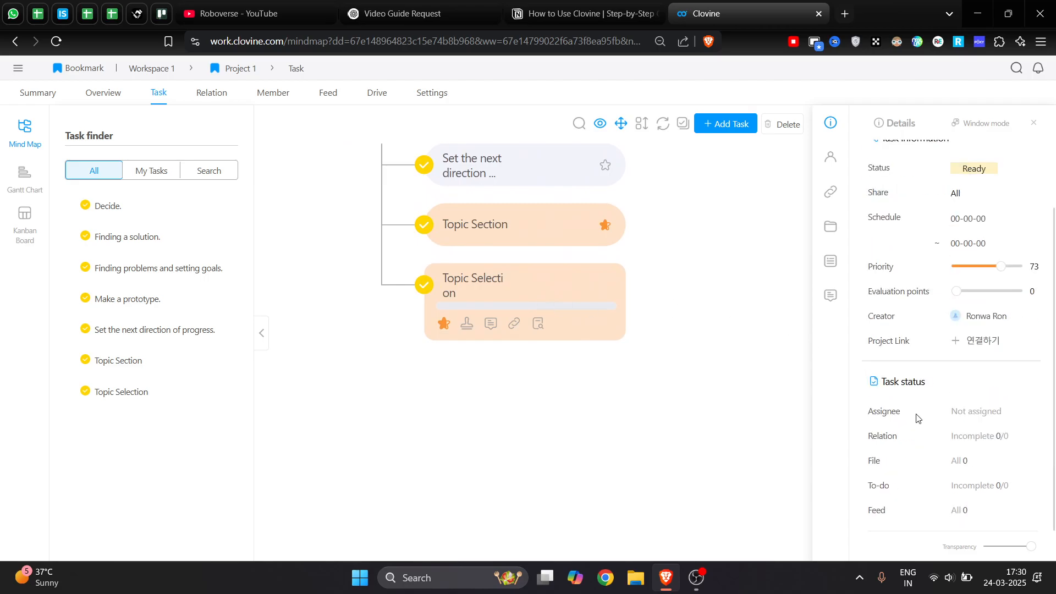
scroll(917, 419, "up", 2)
scroll(885, 418, "down", 2)
mouse_move(1030, 548)
left_mouse_down()
mouse_move(973, 558)
mouse_move(1030, 550)
left_mouse_up()
scroll(1001, 407, "up", 2)
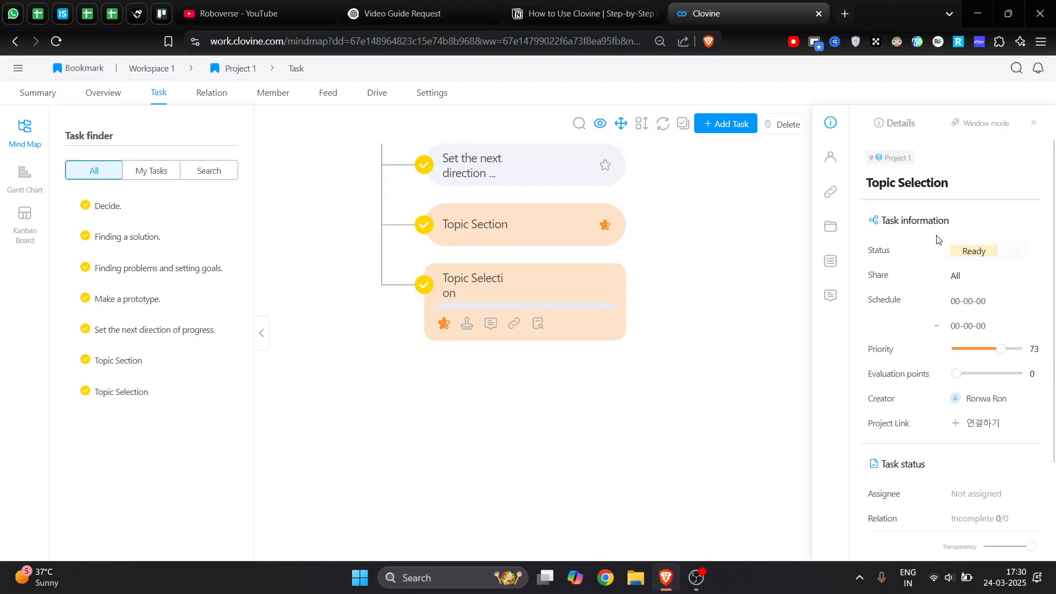
left_click(1034, 123)
Delete the Topic Selection task from the mind map and confirm the deletion
left_click_drag(503, 297, 635, 314)
left_click(1029, 134)
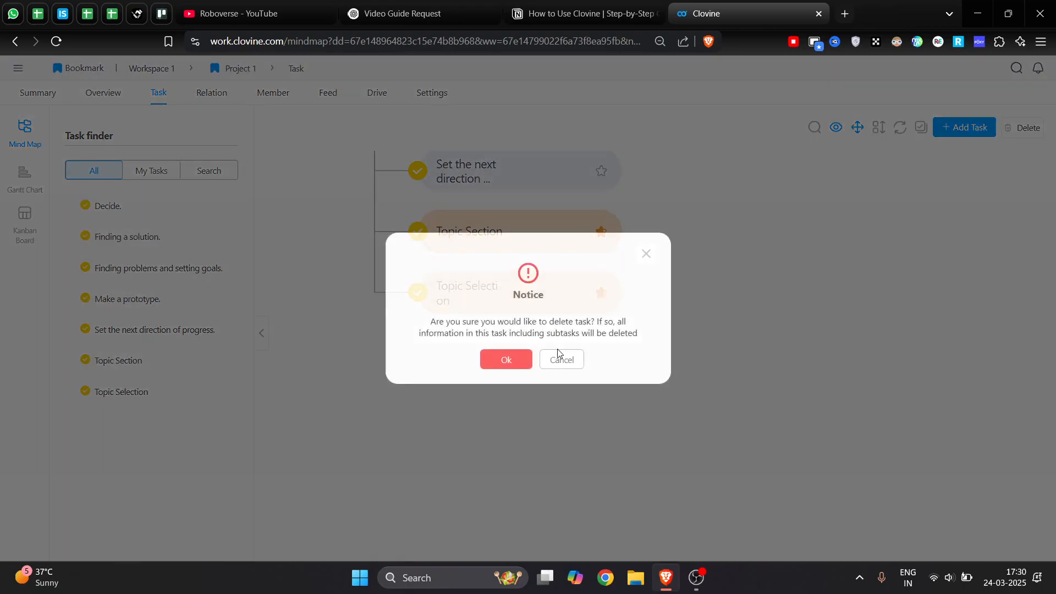
left_click(502, 360)
Set the priority of the task "Set the next direction of progress." to 100
scroll(519, 380, "up", 2)
scroll(512, 335, "down", 1)
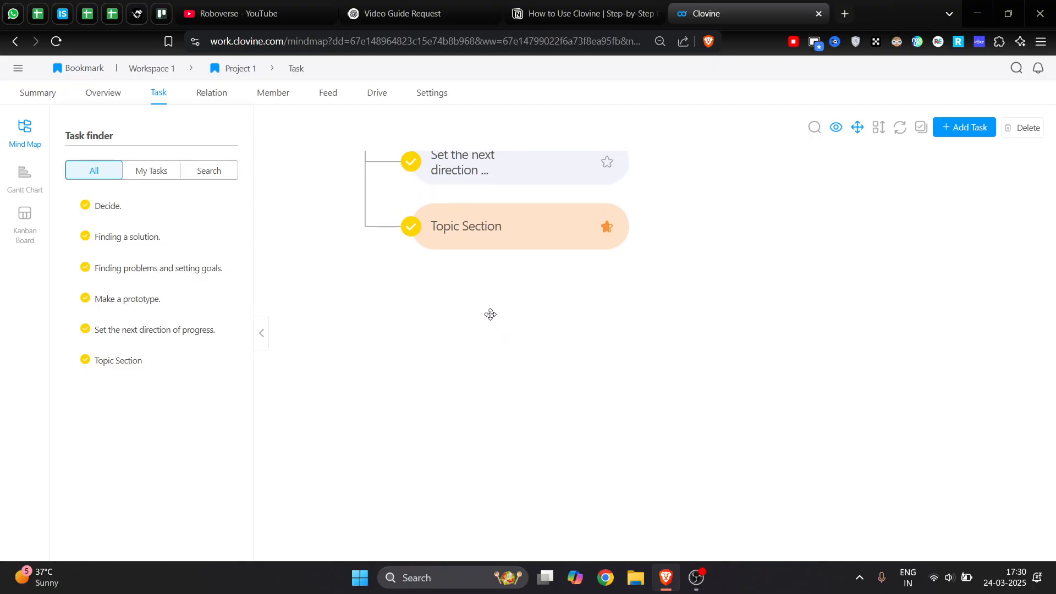
left_click_drag(492, 317, 532, 456)
scroll(538, 450, "down", 4)
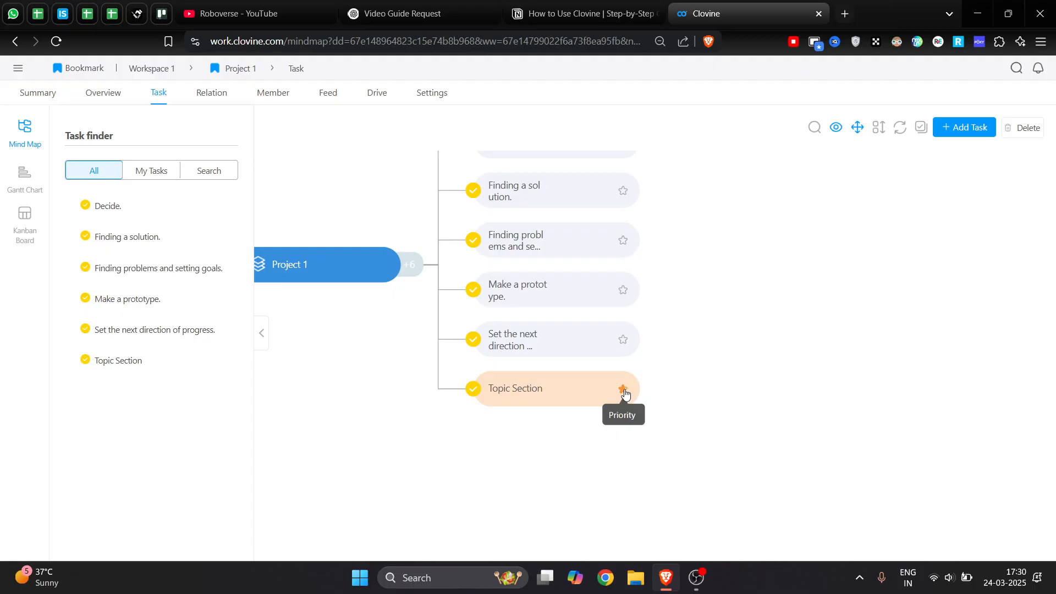
scroll(625, 393, "up", 3)
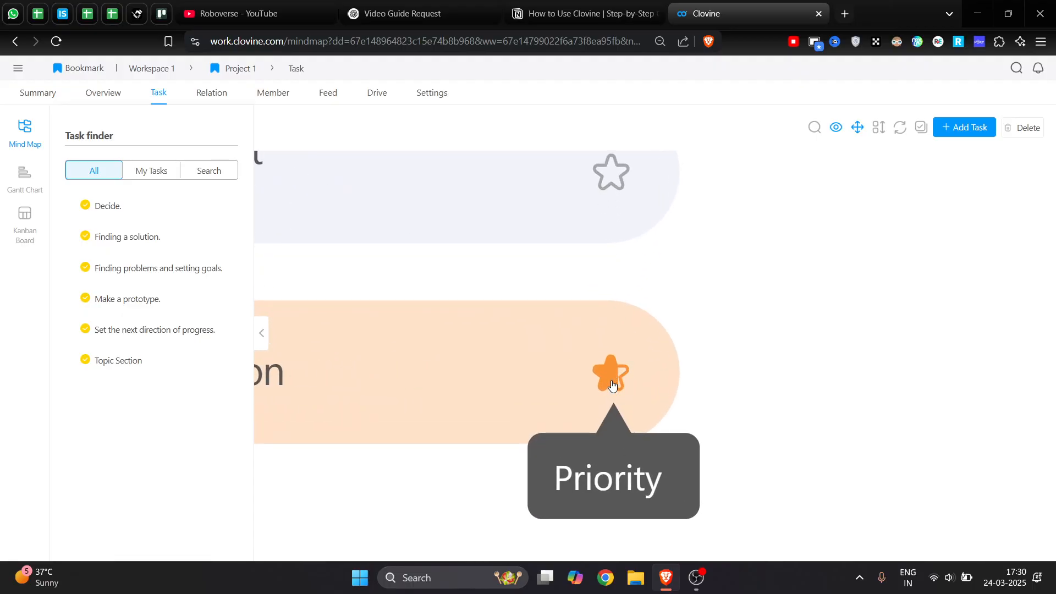
scroll(613, 384, "down", 1)
scroll(612, 385, "down", 3)
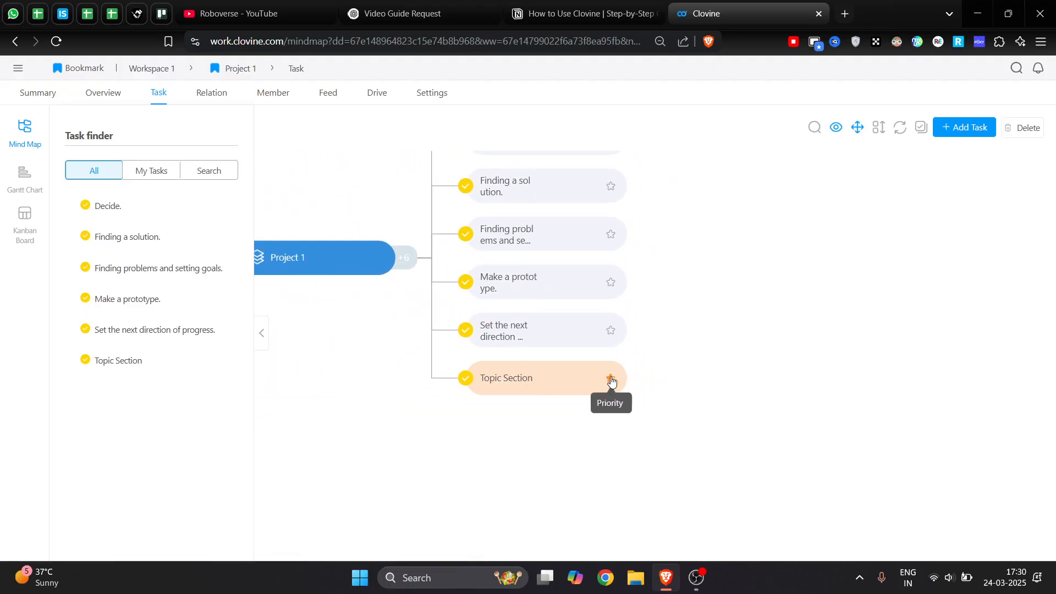
left_click(611, 333)
left_click_drag(448, 319, 655, 319)
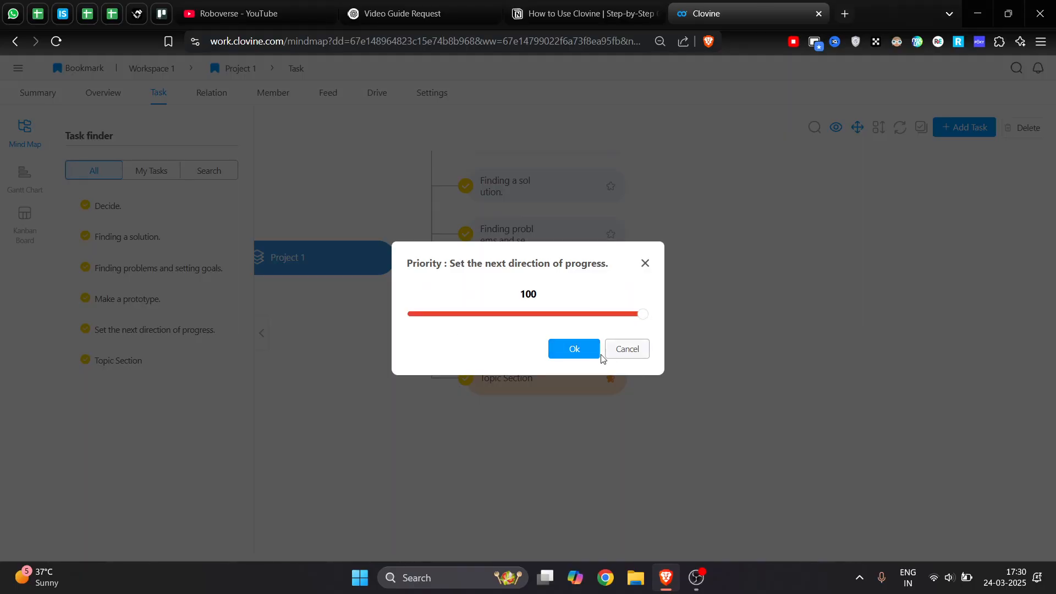
left_click(575, 349)
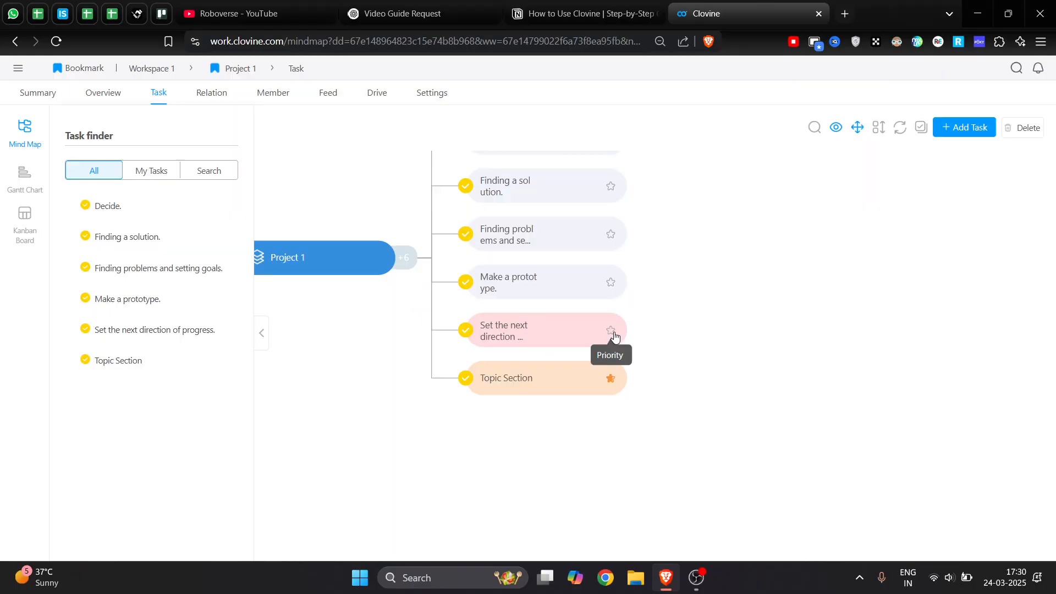
Set the priority of the task "Make a prototype." to 36
left_click(609, 284)
left_click_drag(535, 315, 496, 323)
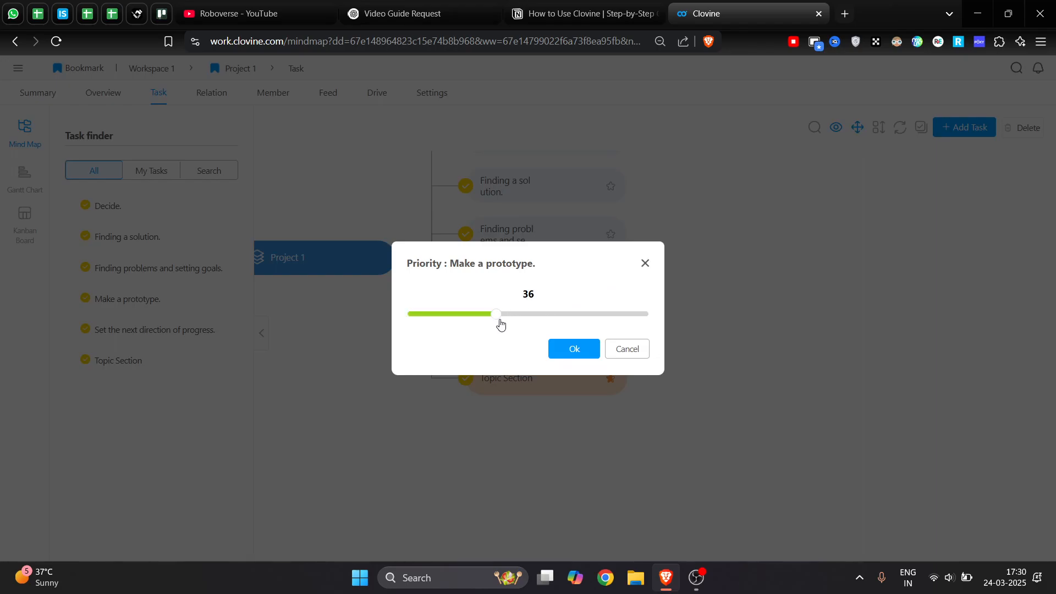
left_click(575, 349)
Expand all task cards in Project 1's mind map to show their details
scroll(600, 303, "up", 2)
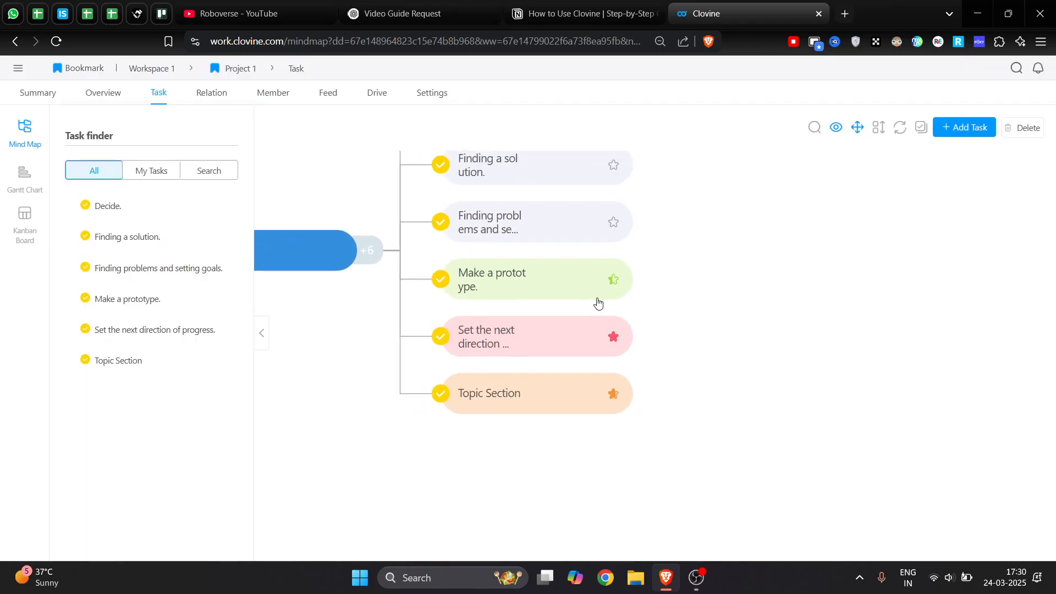
scroll(599, 302, "down", 4)
left_click_drag(408, 362, 408, 401)
left_click_drag(423, 366, 452, 331)
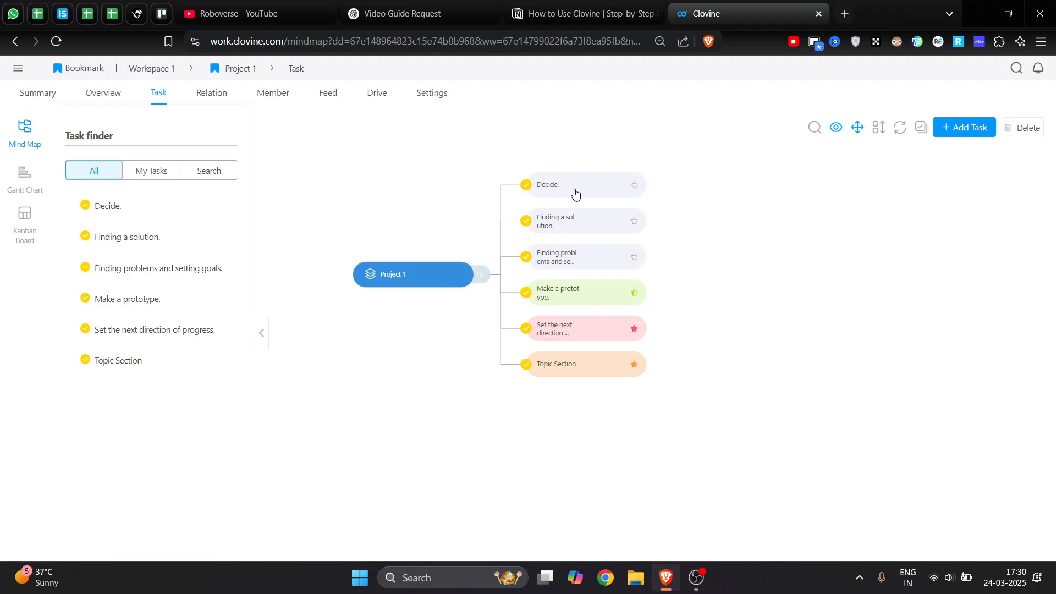
scroll(485, 283, "up", 5)
scroll(476, 285, "down", 5)
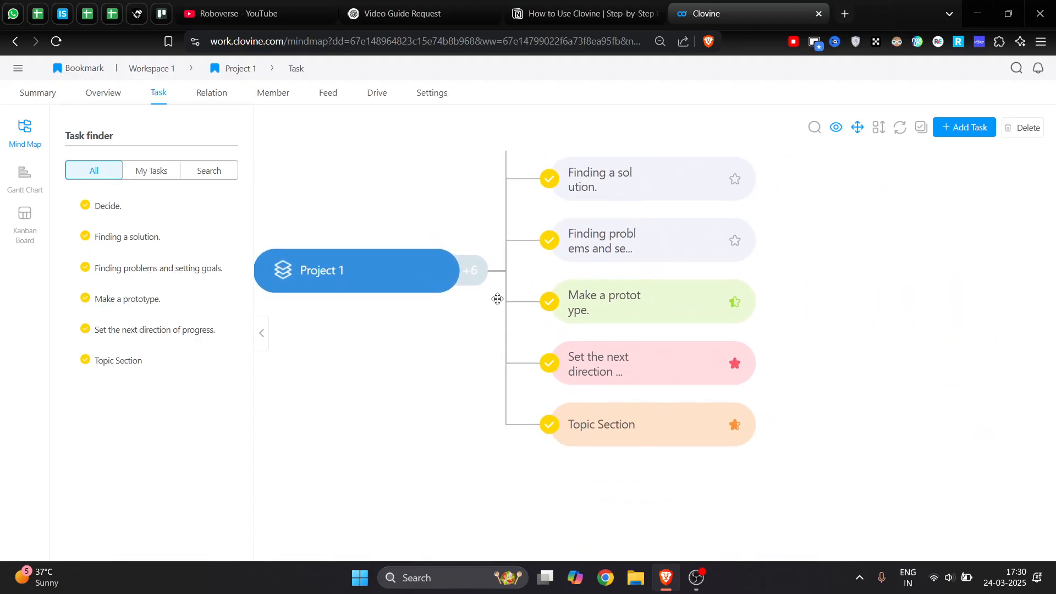
left_click(880, 129)
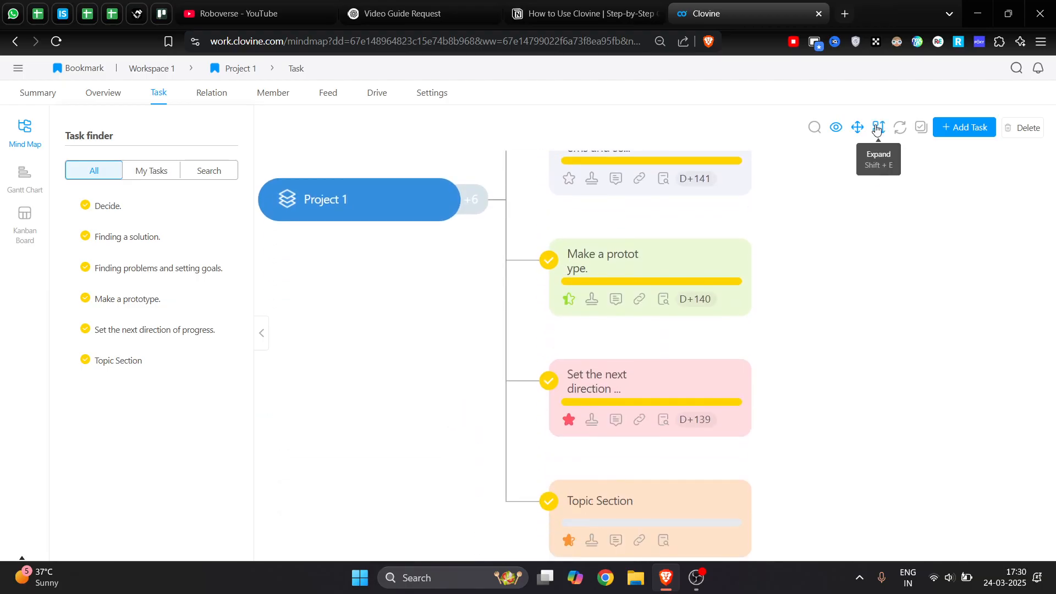
left_click(880, 130)
left_click(880, 130)
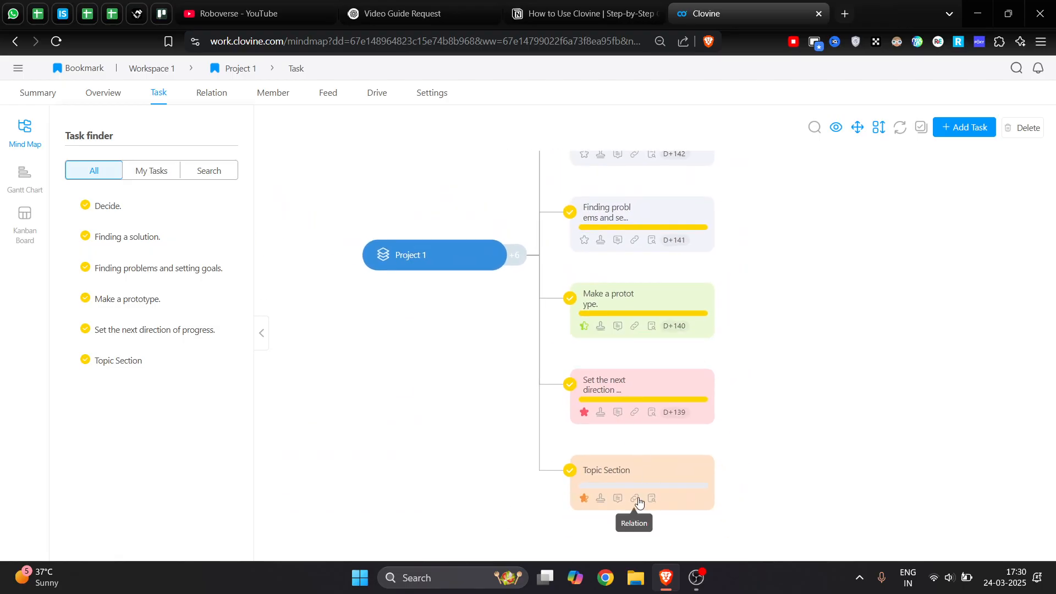
Start an approval for the Topic Section task and enter TOPIC 1 and tOPIC 2 as separate lines of its contents
scroll(639, 498, "up", 5)
scroll(724, 487, "down", 3)
scroll(513, 494, "down", 1)
left_click_drag(484, 474, 414, 333)
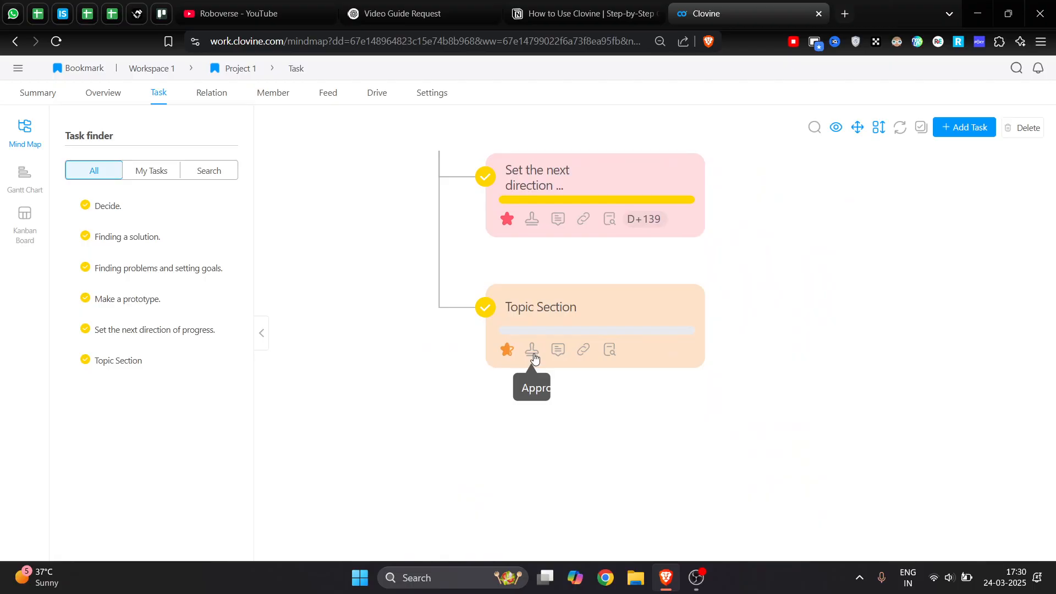
left_click(533, 352)
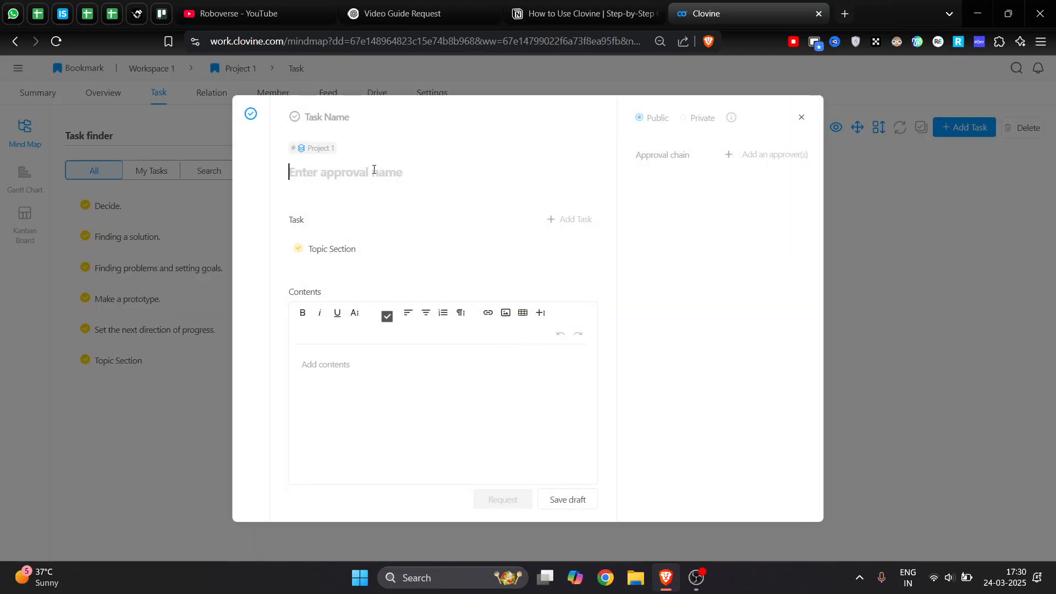
left_click(360, 390)
type("TOPIC 1")
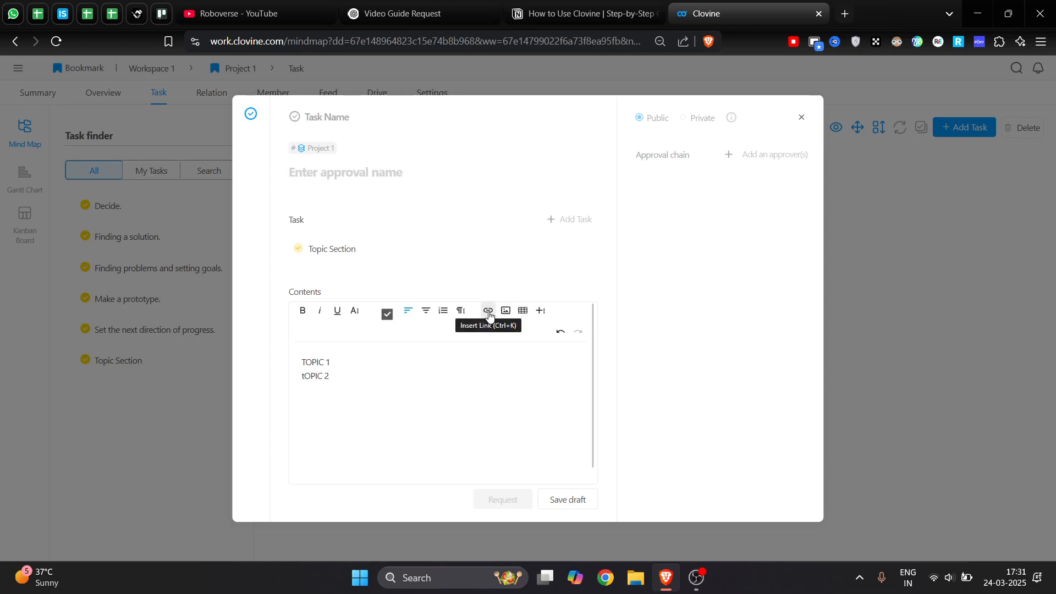
Insert a table with 2 rows and 3 columns below the topic lines and head its columns sr no, Topic Name and Seo
left_click(524, 312)
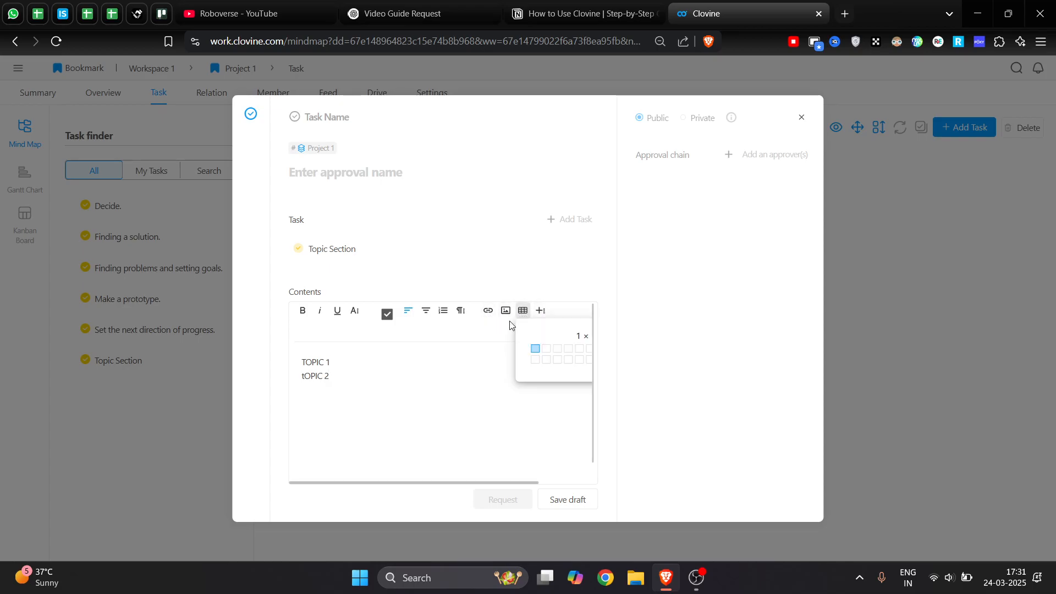
left_click(557, 360)
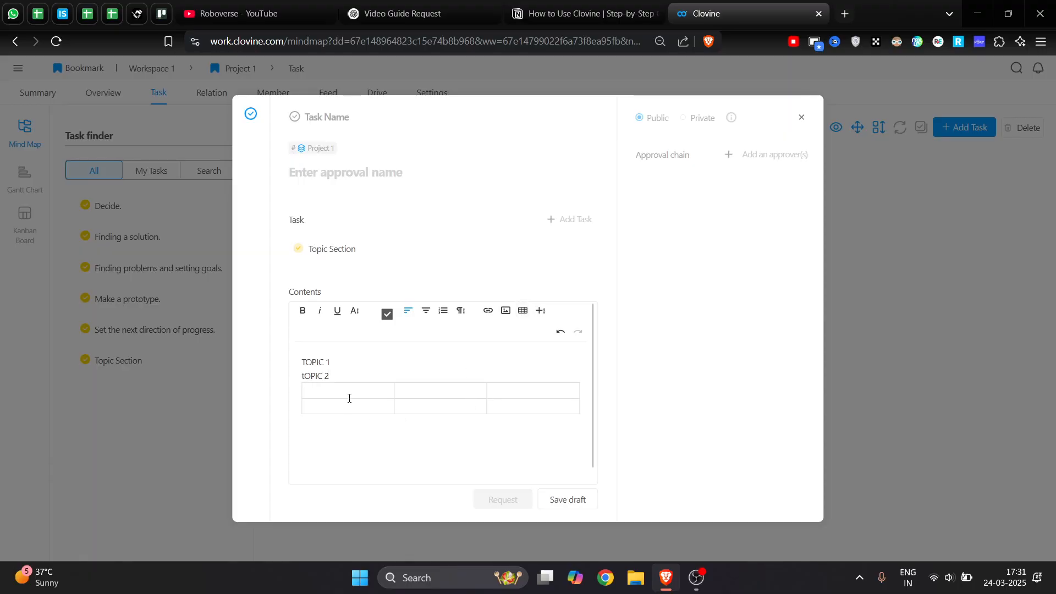
type("sr no")
left_click(405, 394)
type("Topic Name")
left_click(500, 395)
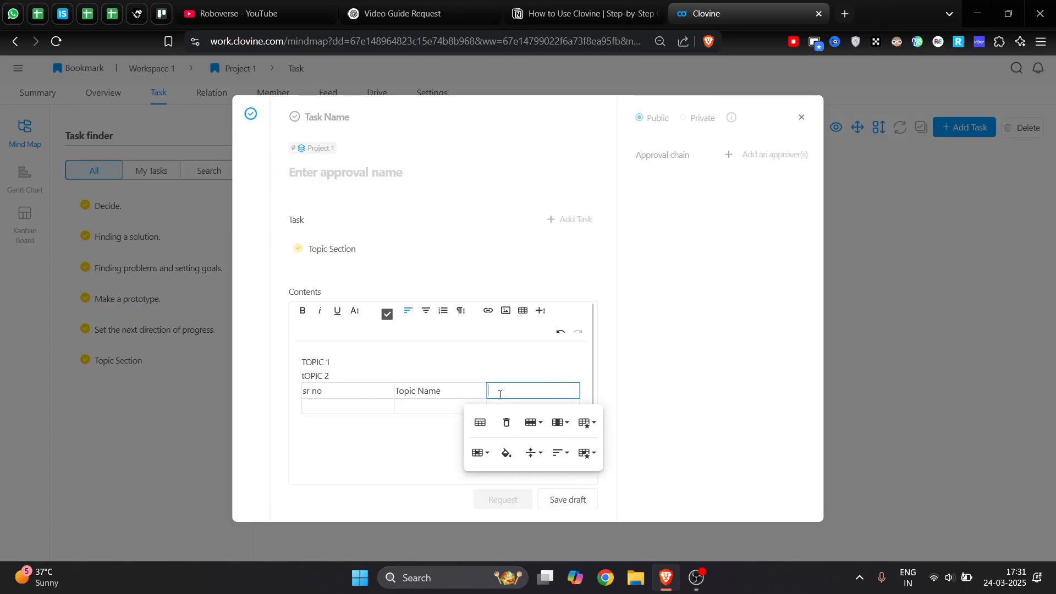
type("Se")
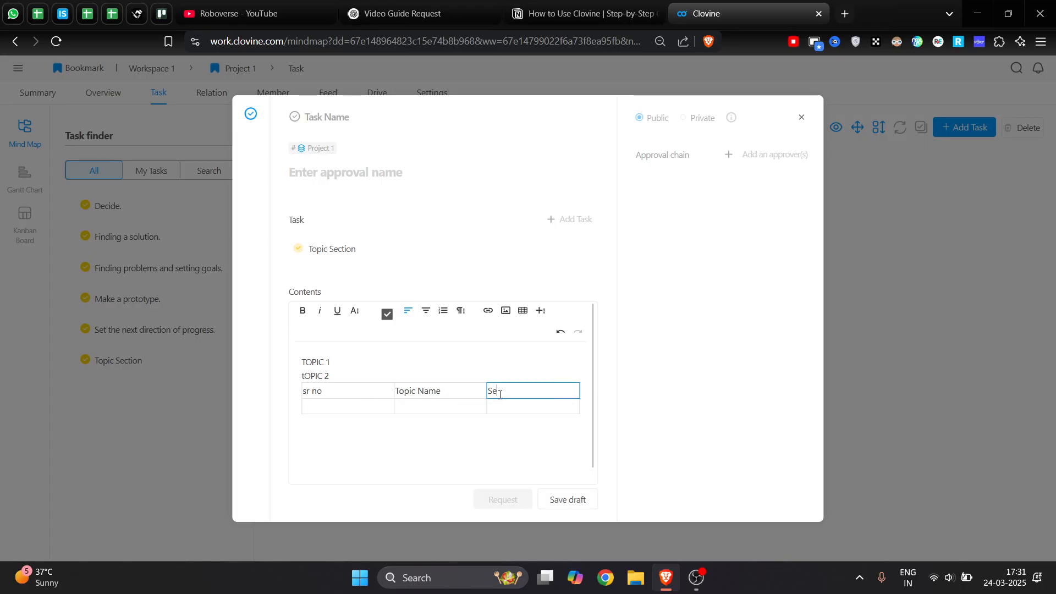
type("o")
left_click(355, 406)
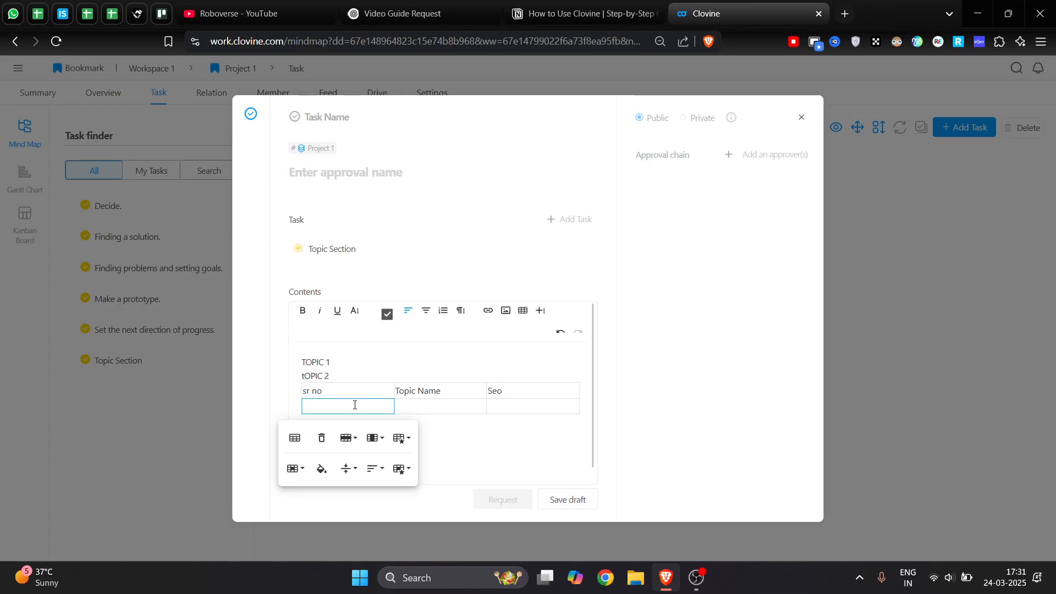
left_click(515, 411)
key("Return")
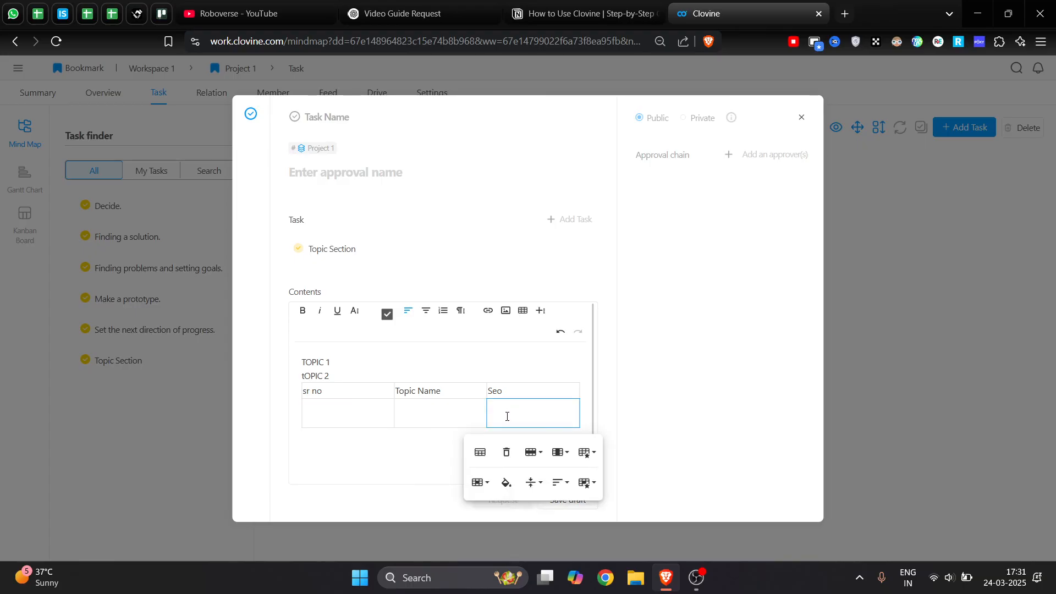
left_click(356, 422)
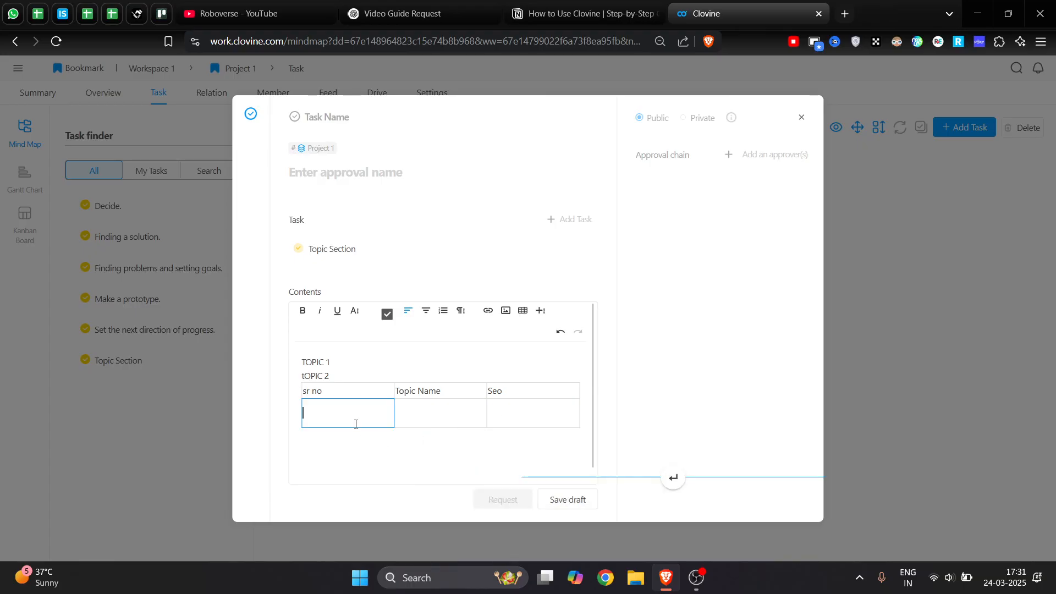
Insert a second table with 1 row and 2 columns below the first one in the approval contents
left_click(586, 431)
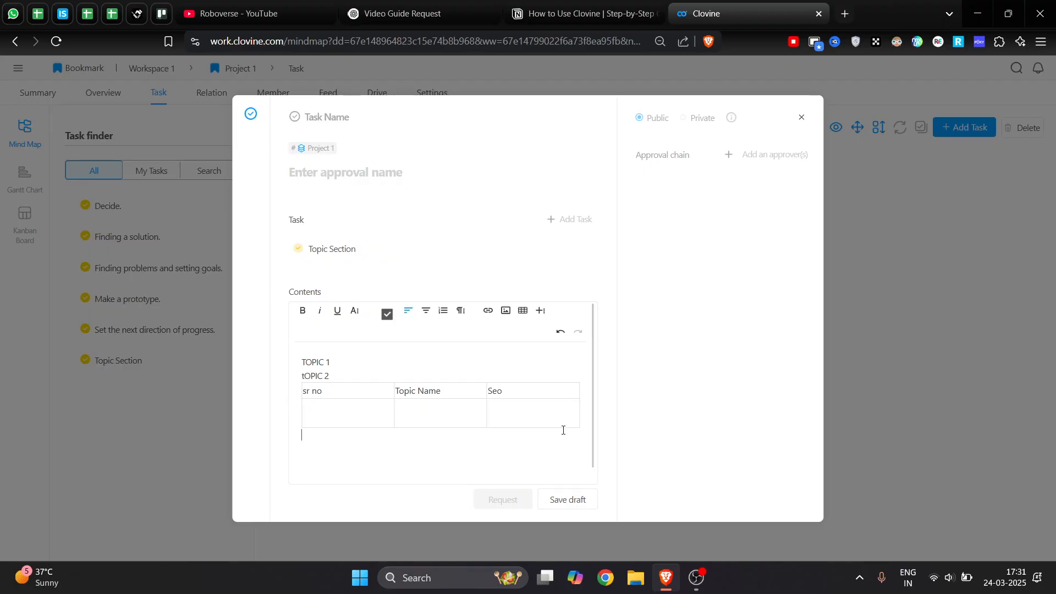
scroll(421, 428, "down", 1)
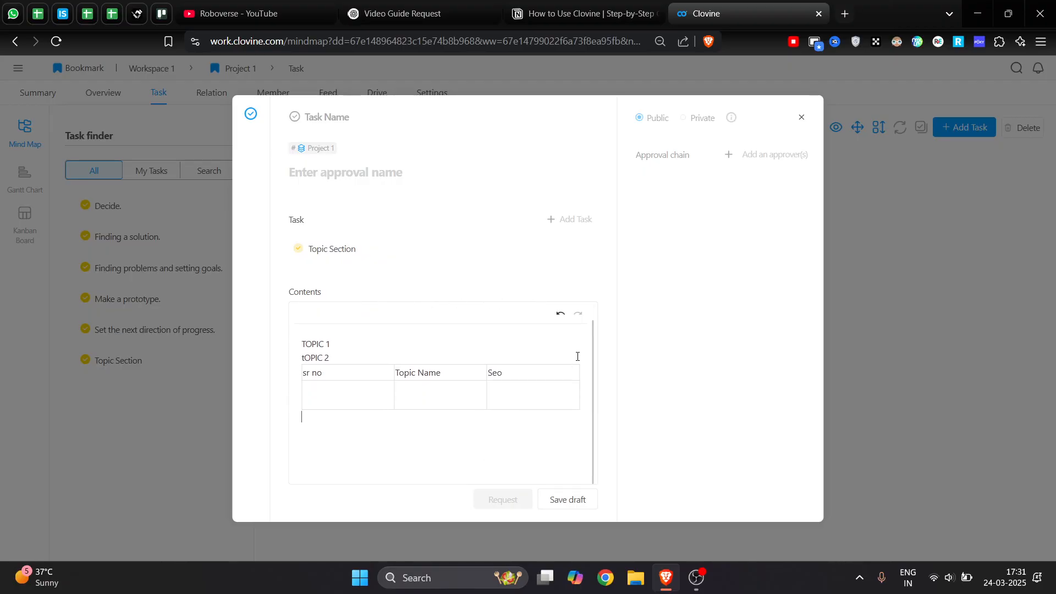
scroll(574, 366, "up", 1)
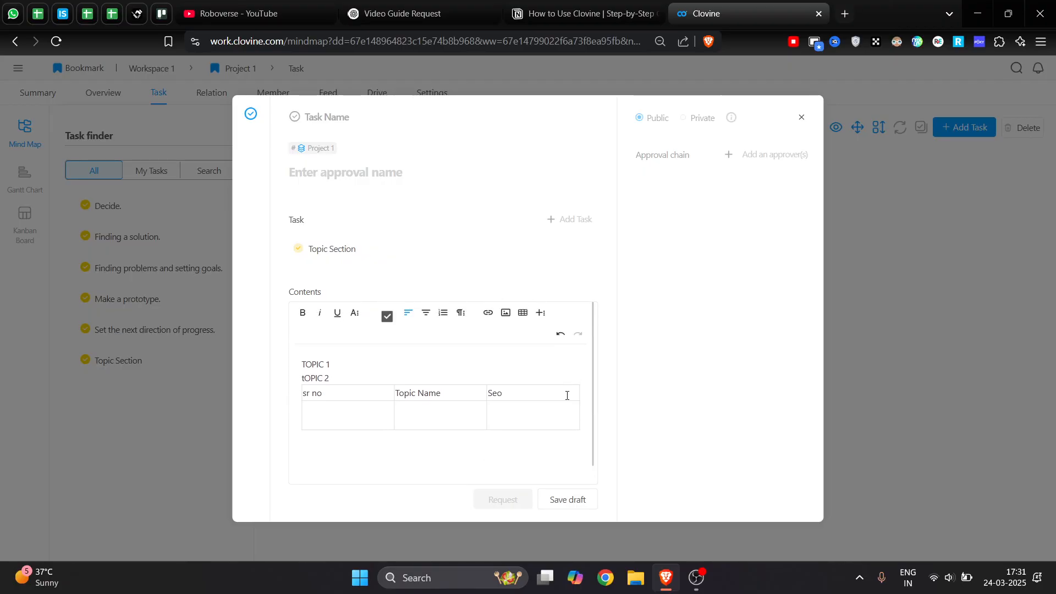
left_click(523, 312)
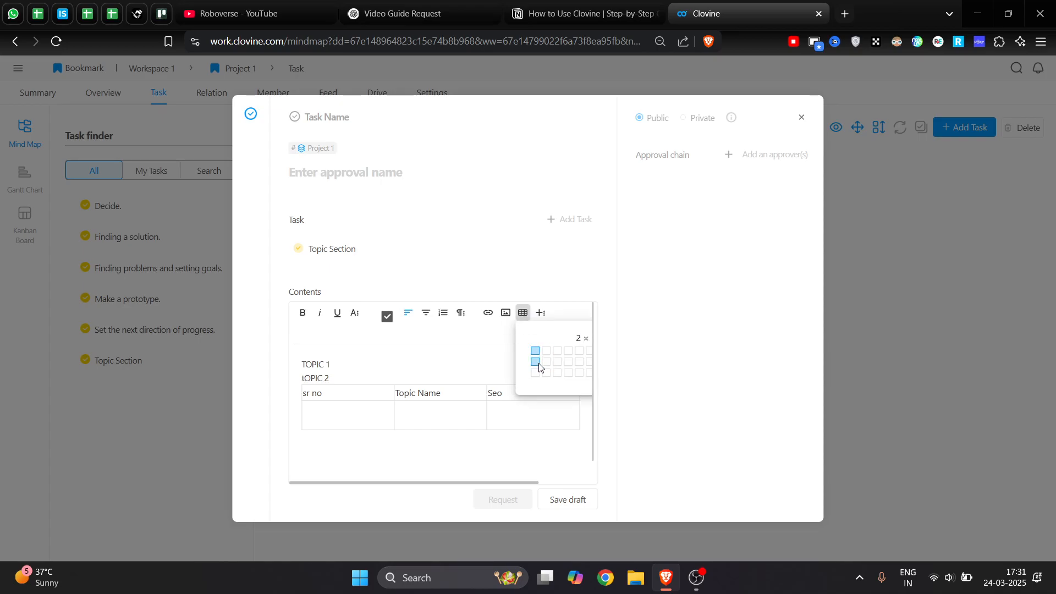
left_click(546, 352)
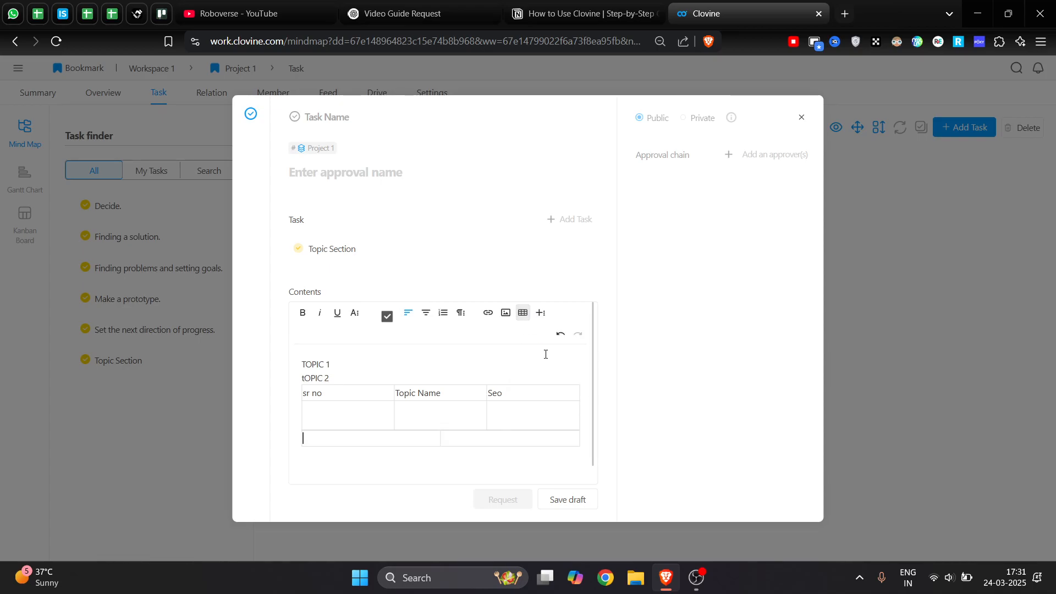
scroll(440, 457, "down", 1)
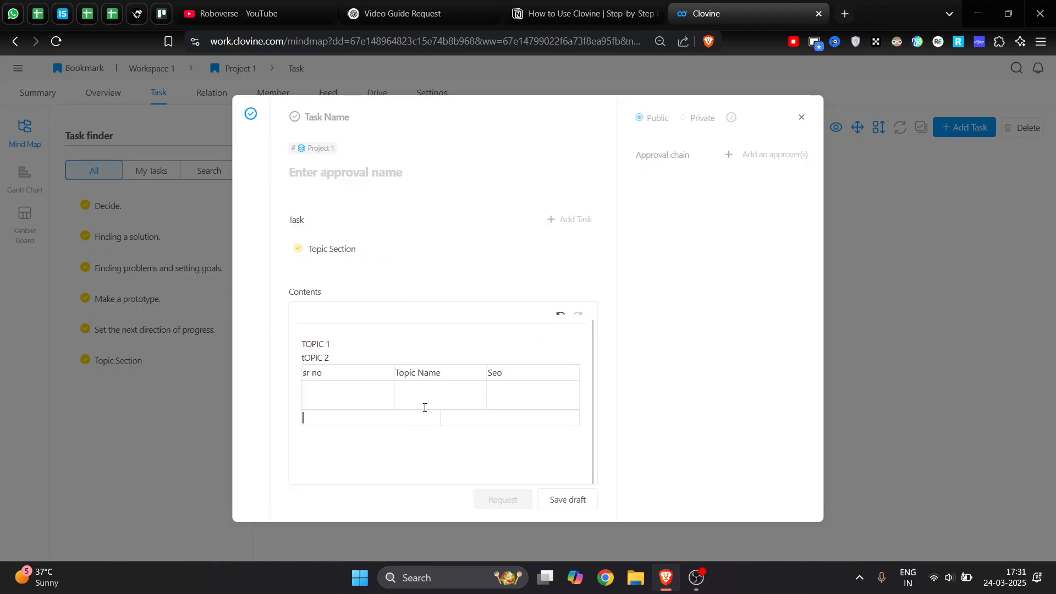
scroll(427, 404, "up", 1)
View the list of available approvers and close the approval without adding anyone or saving the draft
left_click(383, 177)
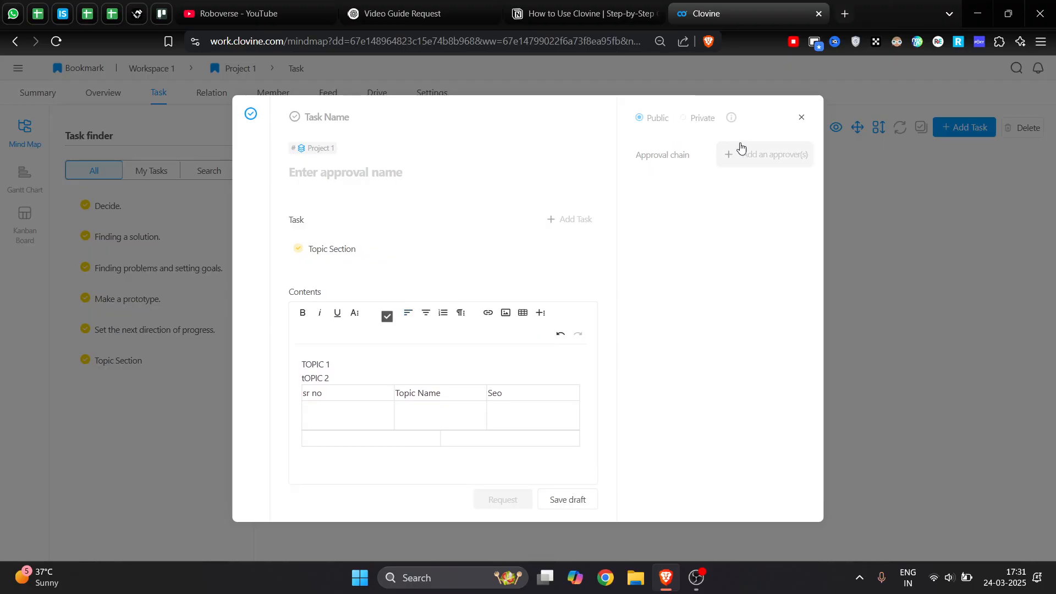
left_click(753, 158)
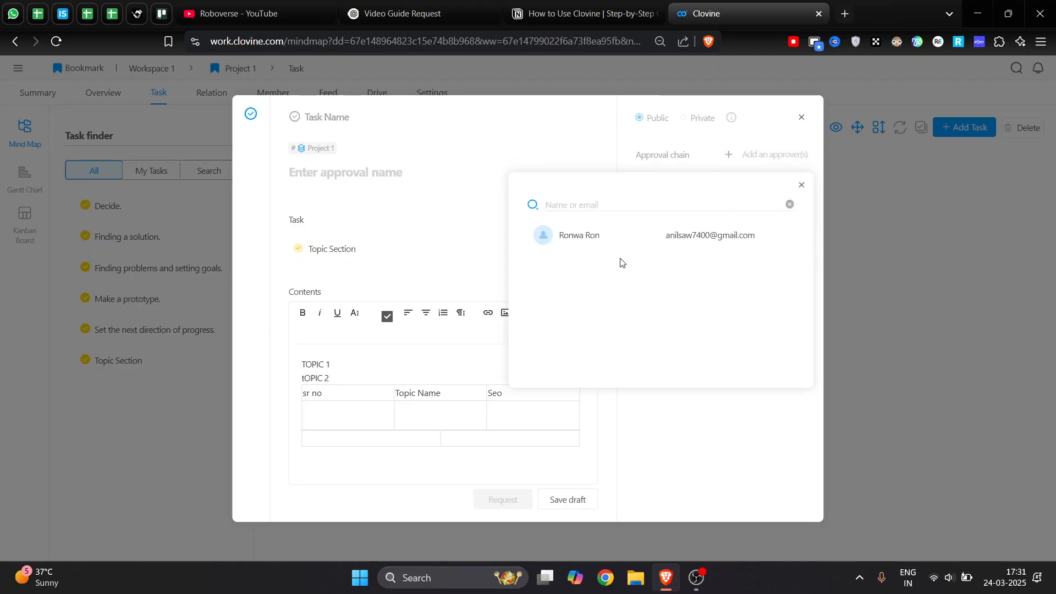
left_click(660, 150)
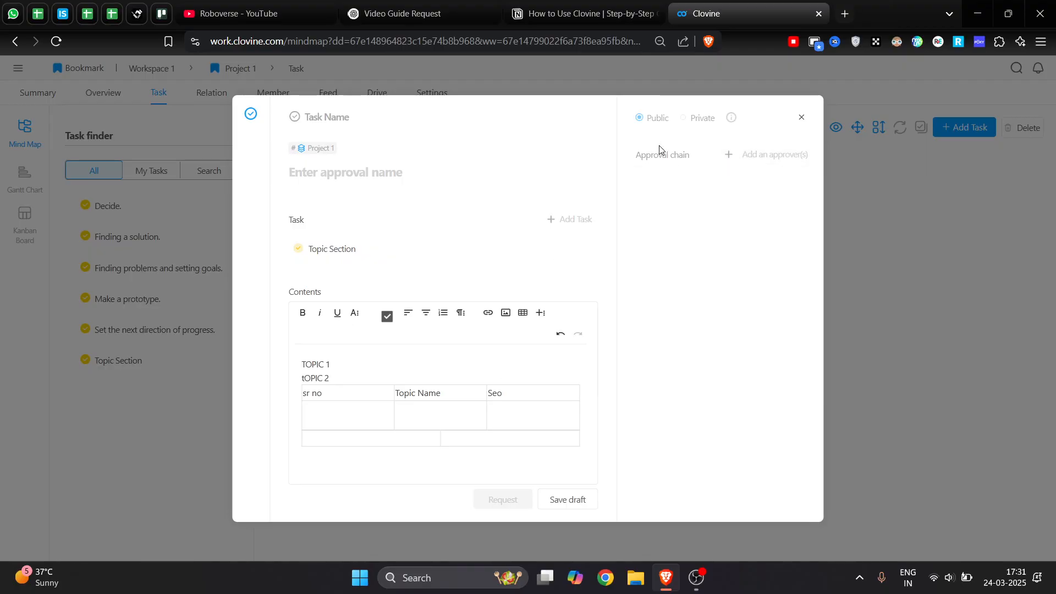
left_click(802, 117)
Switch the Task finder to My Tasks and on to its keyword search
left_click_drag(884, 292, 811, 303)
scroll(809, 304, "down", 5)
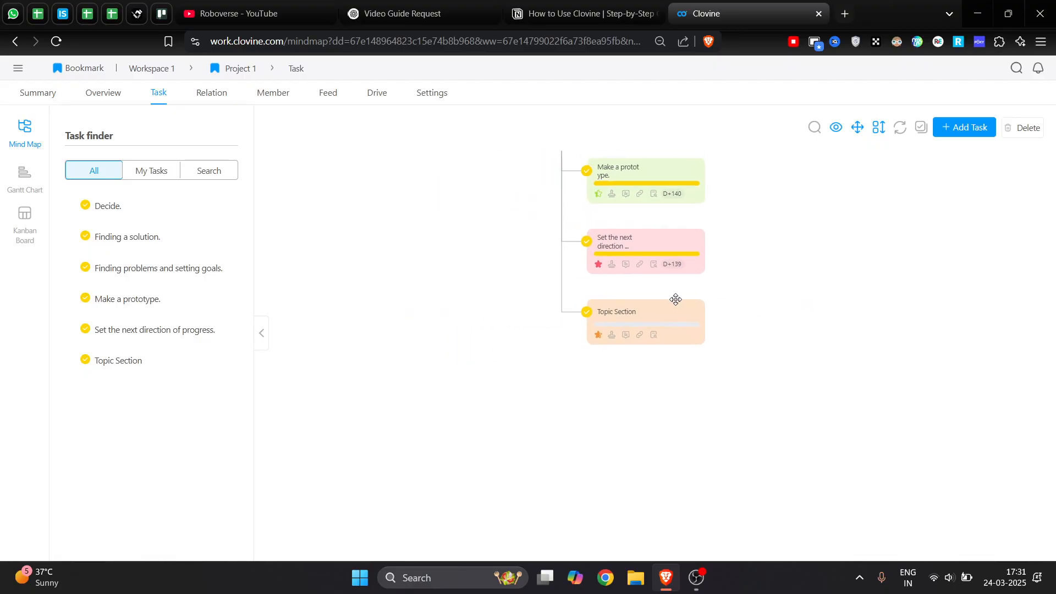
left_click(140, 175)
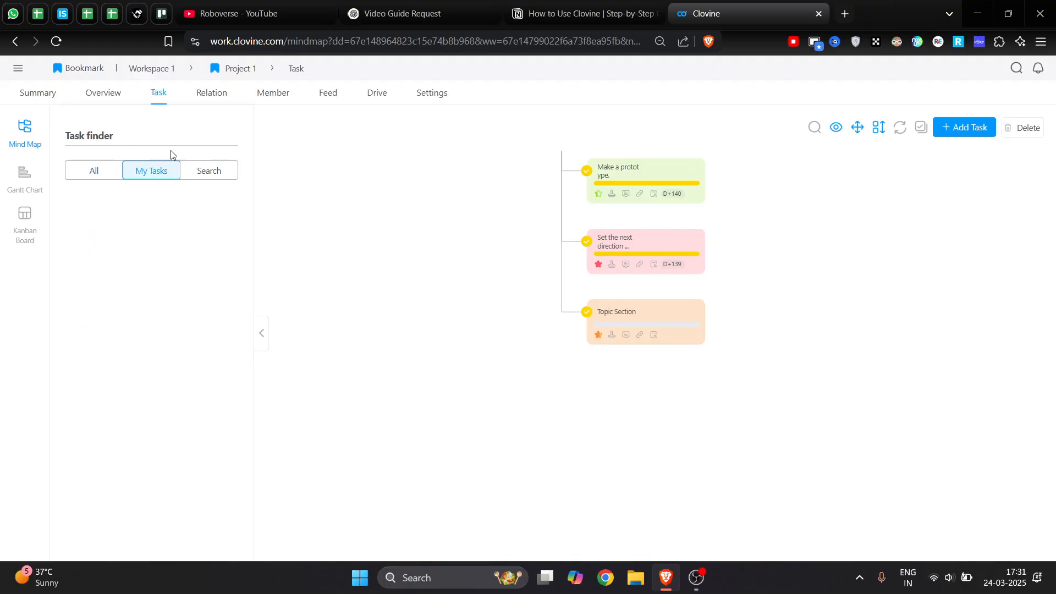
left_click(208, 171)
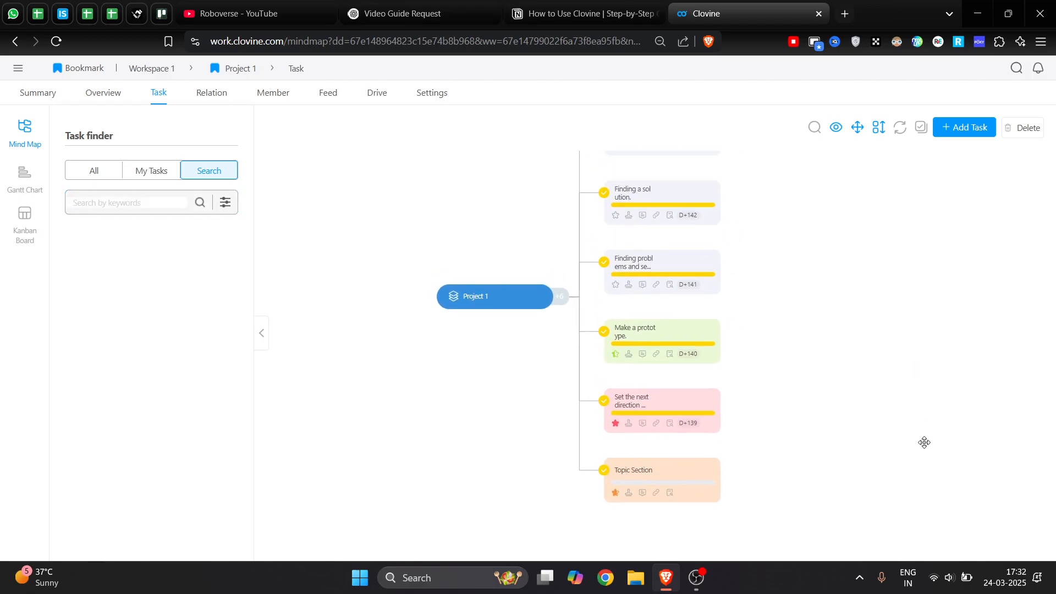
View the details of the "Decide." task in the mind map and close them again
left_click_drag(803, 251, 797, 375)
left_click_drag(856, 397, 745, 264)
left_click_drag(710, 431, 418, 269)
scroll(705, 416, "down", 3)
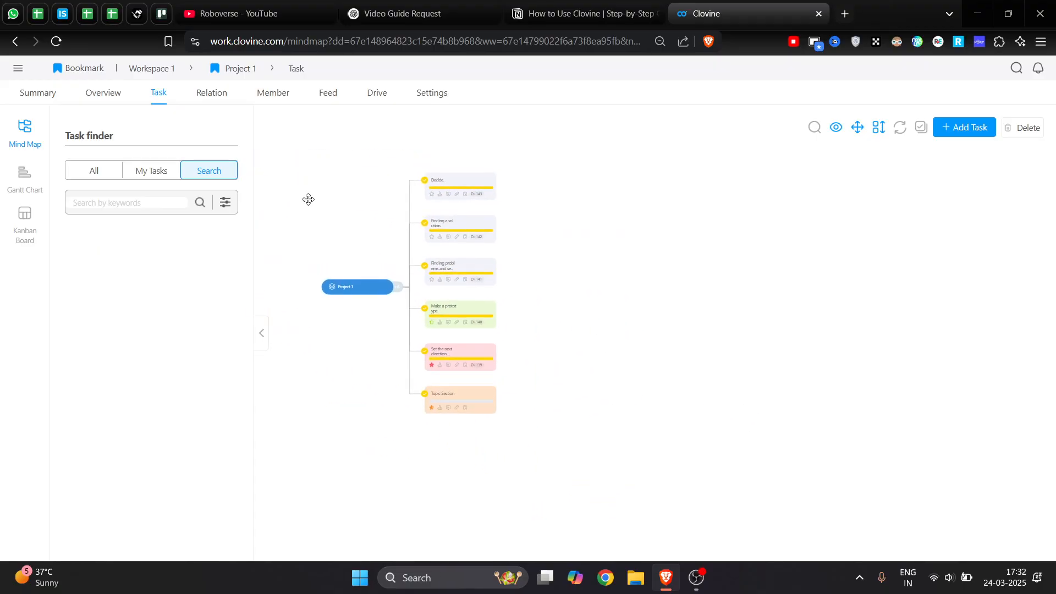
mouse_move(701, 212)
left_mouse_down()
mouse_move(696, 250)
mouse_move(708, 231)
left_mouse_up()
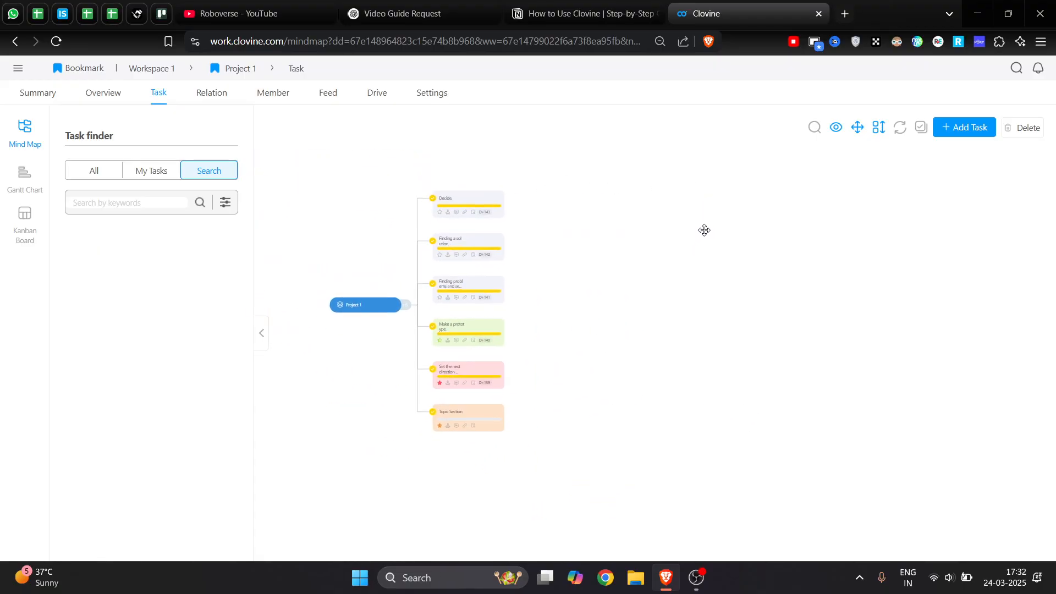
scroll(472, 206, "up", 3)
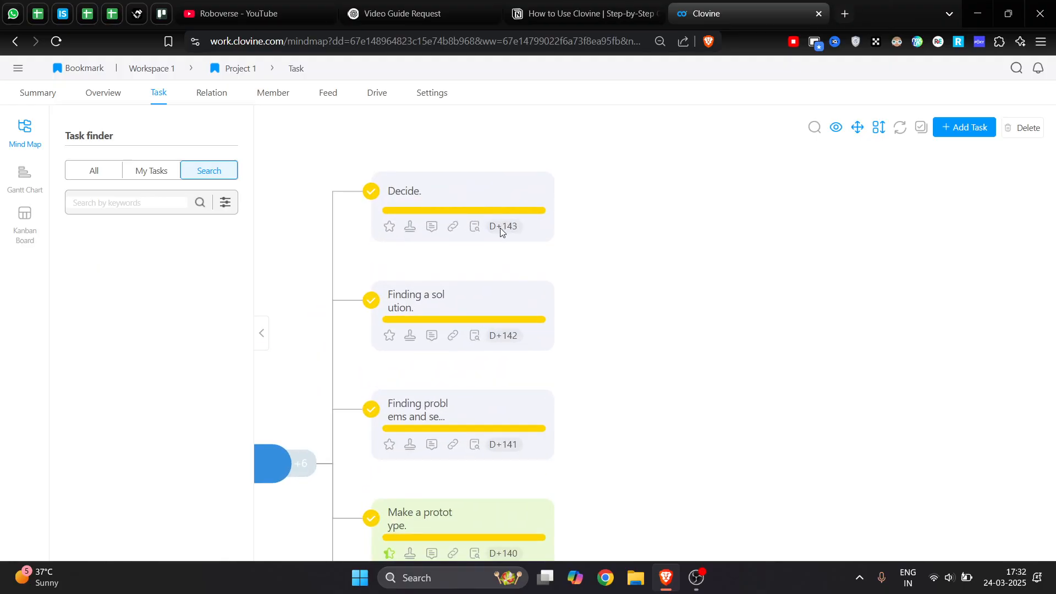
left_click(437, 191)
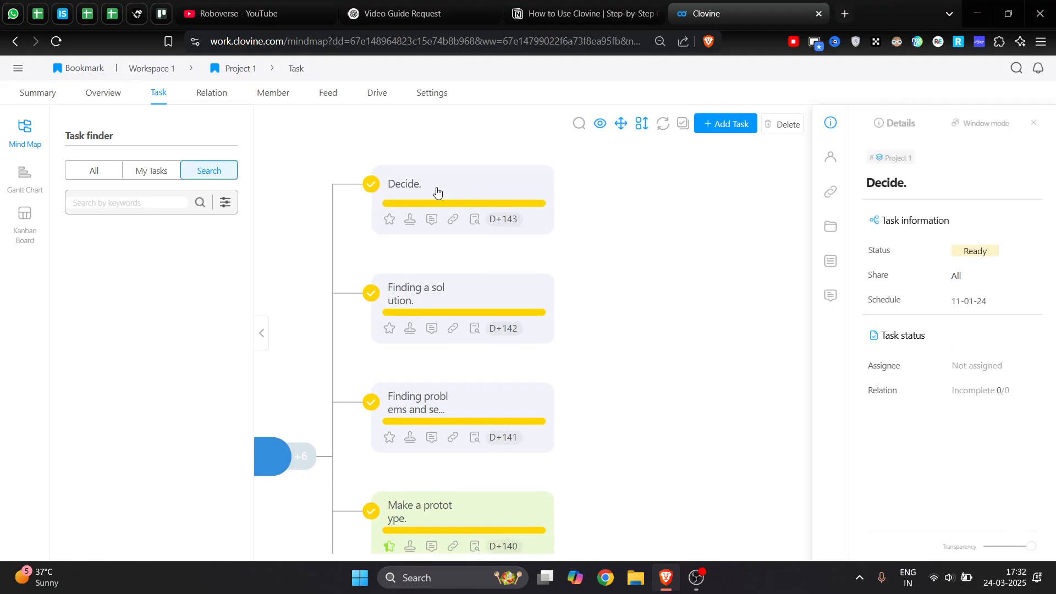
left_click(1035, 123)
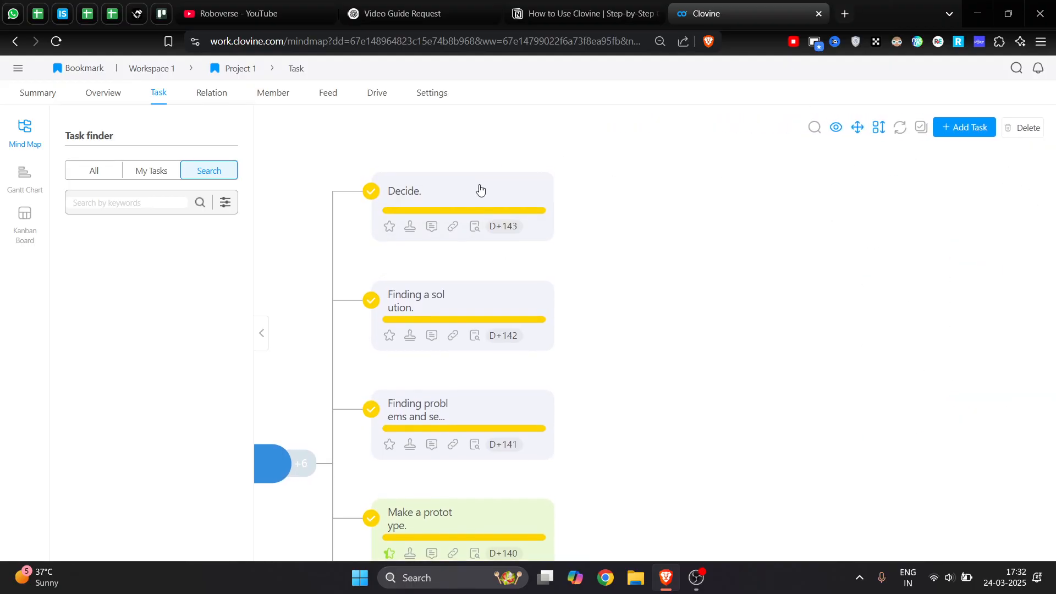
Add a subtask named Decide 2 under the "Decide." task, leaving no further subtask created
left_click(947, 136)
type("Dec")
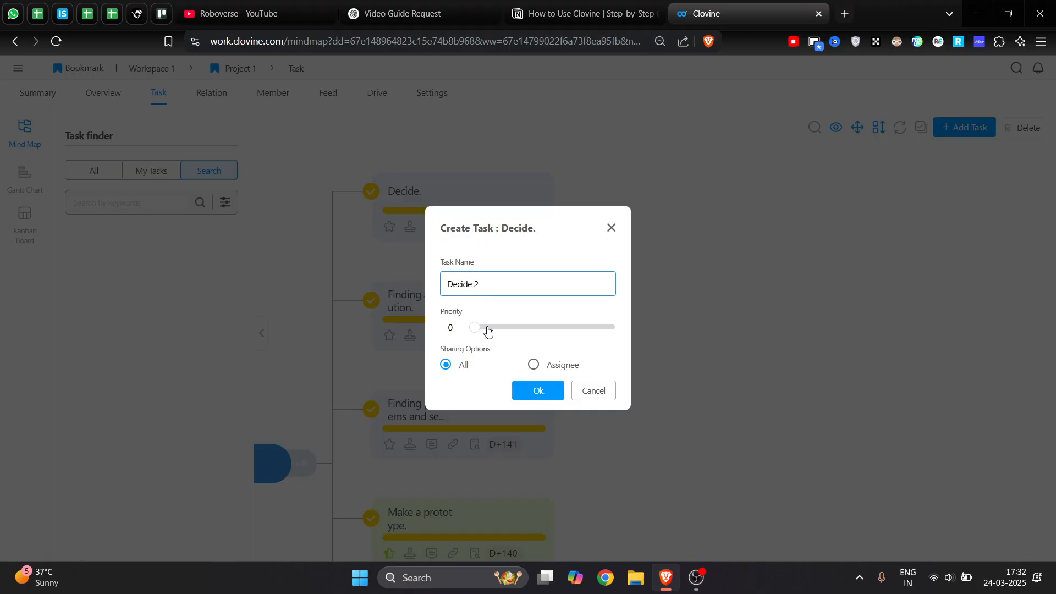
type("ide 2")
left_click(531, 391)
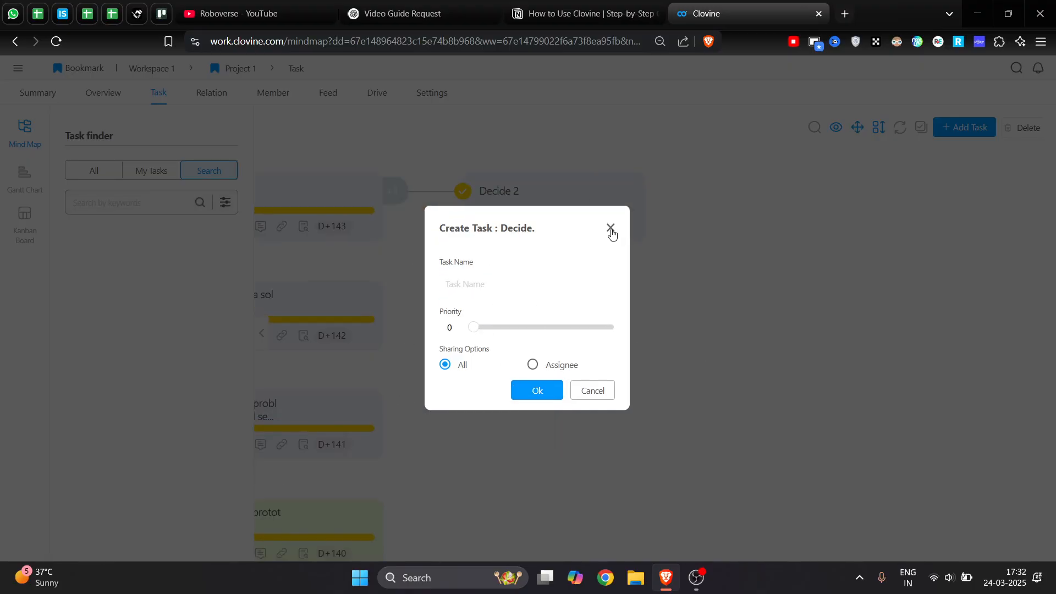
left_click(601, 390)
Visit Project 1's Relation page and return to its task mind map
scroll(547, 327, "down", 3)
left_click_drag(595, 358, 580, 318)
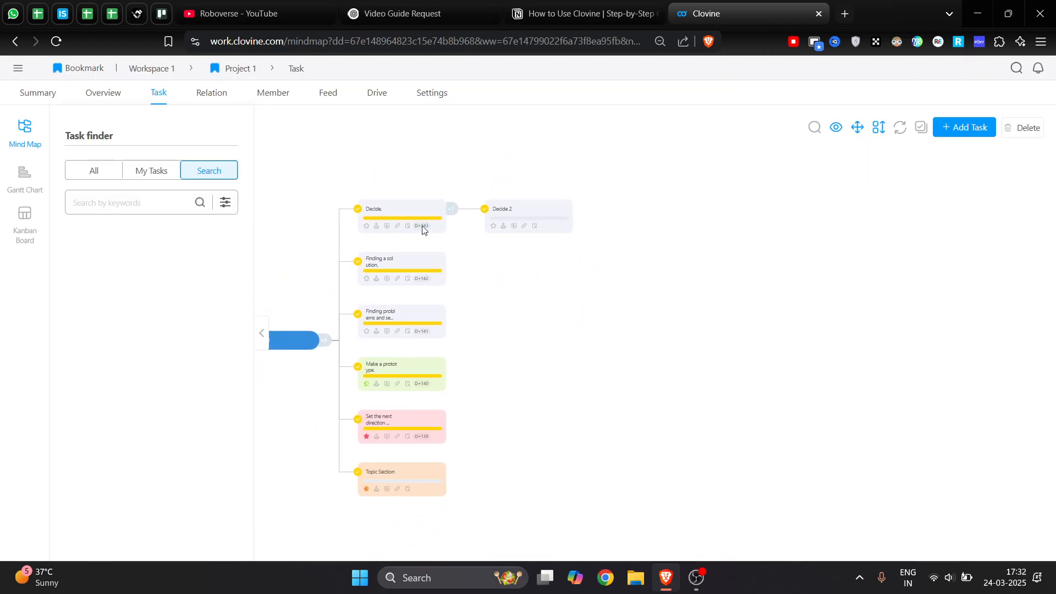
left_click_drag(628, 227, 616, 323)
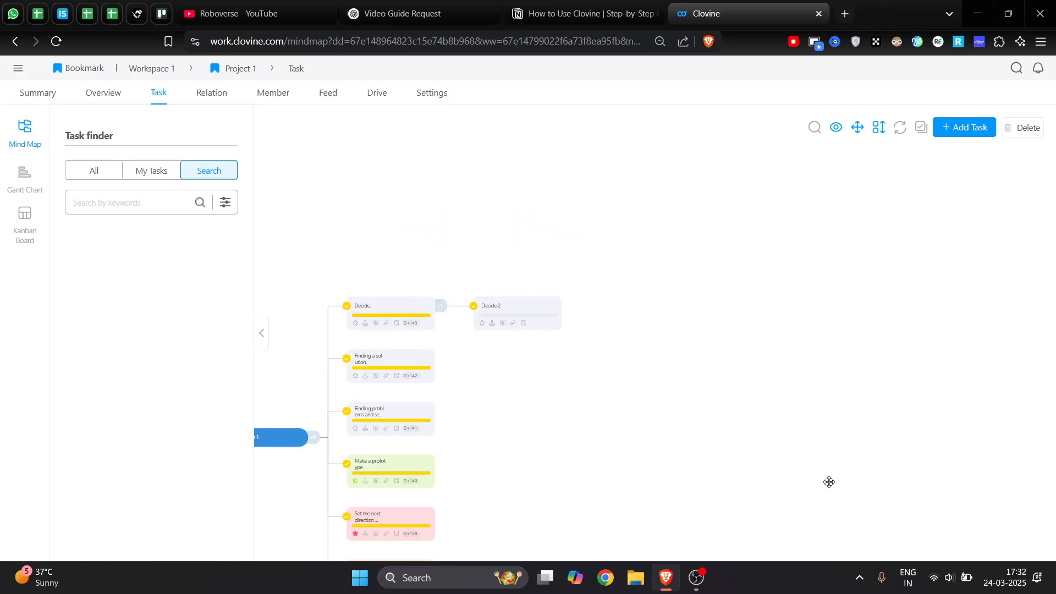
left_click_drag(580, 347, 565, 315)
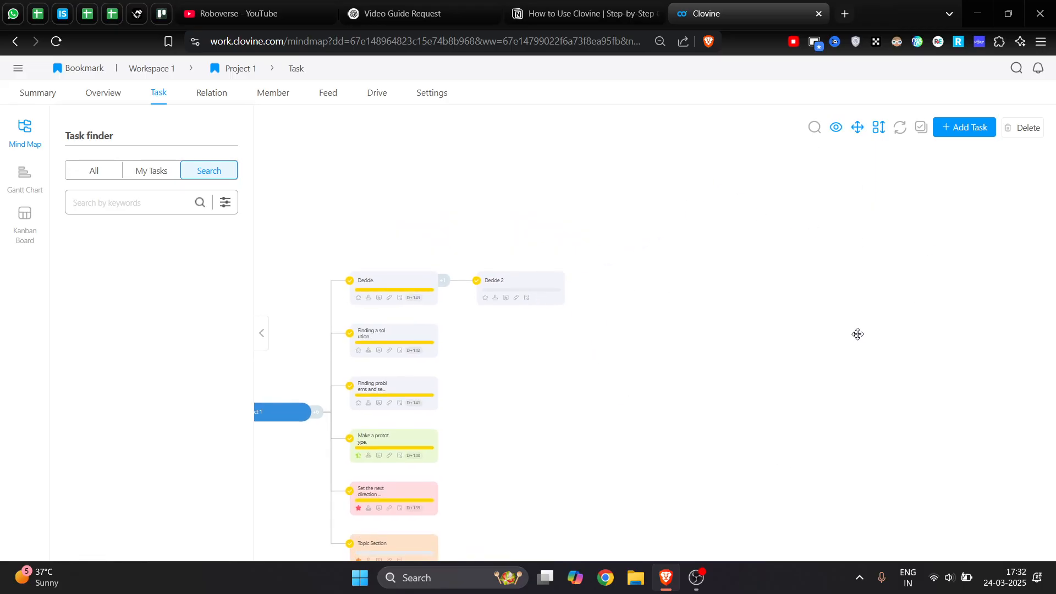
scroll(866, 334, "down", 2)
left_click_drag(329, 257, 464, 270)
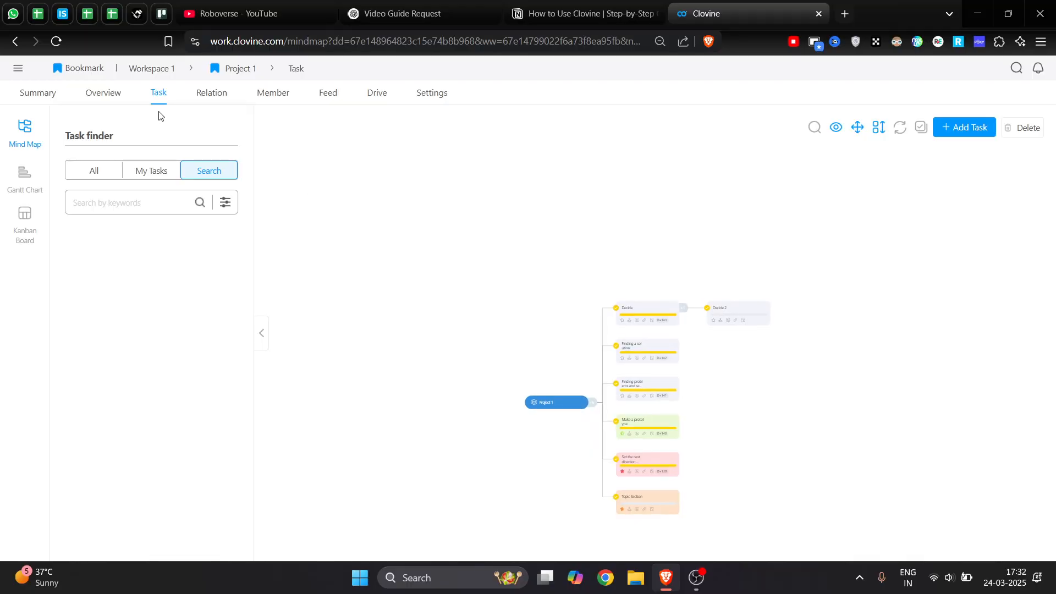
left_click(208, 93)
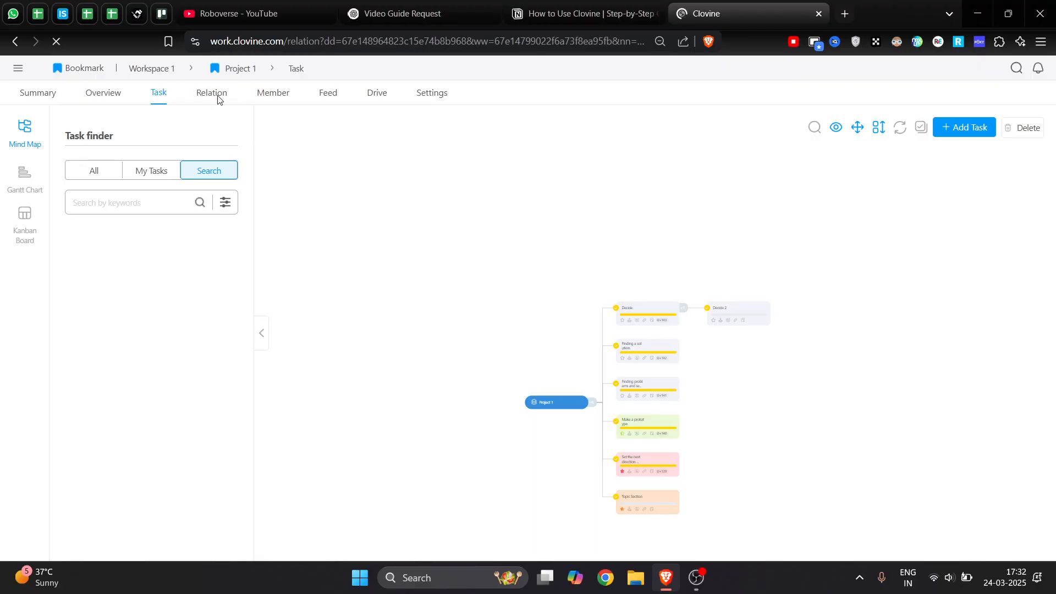
left_click(157, 95)
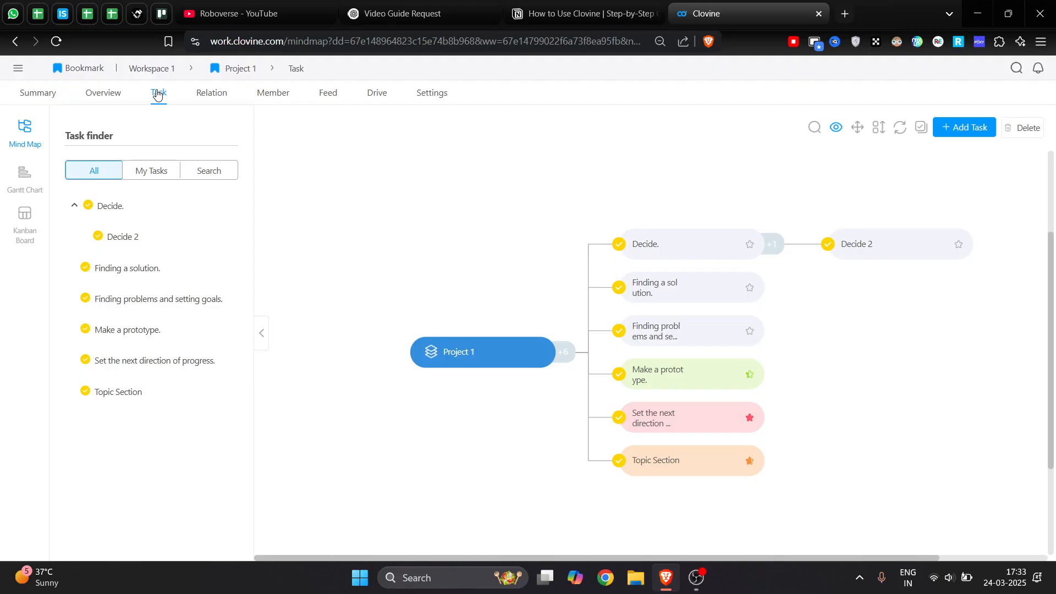
Show Project 1's tasks as a Gantt chart
scroll(361, 262, "down", 1)
scroll(361, 262, "right", 2)
scroll(362, 267, "right", 1)
scroll(362, 267, "up", 1)
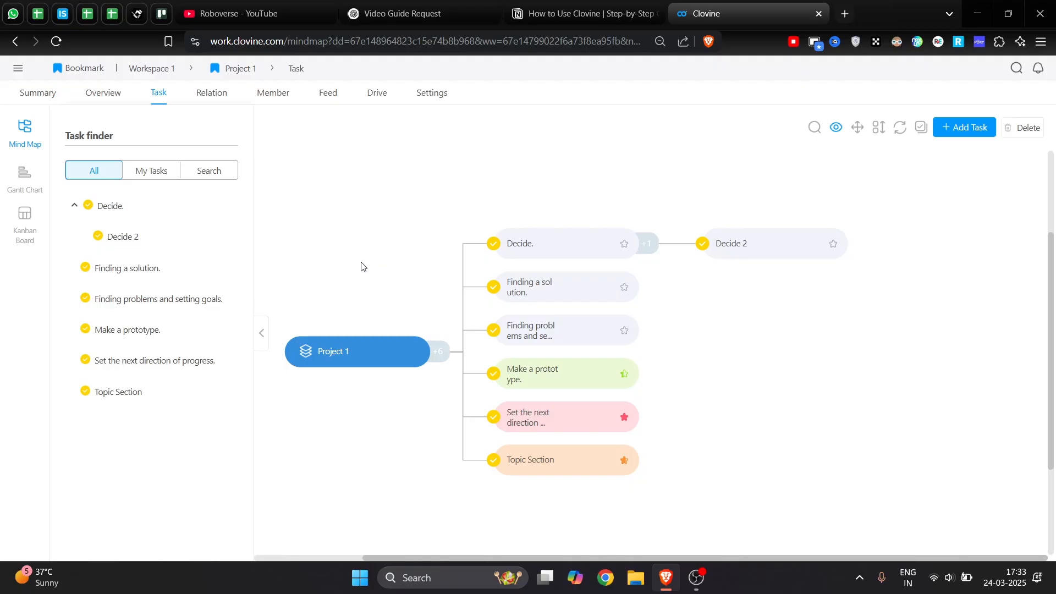
scroll(363, 267, "up", 2)
scroll(363, 267, "down", 2)
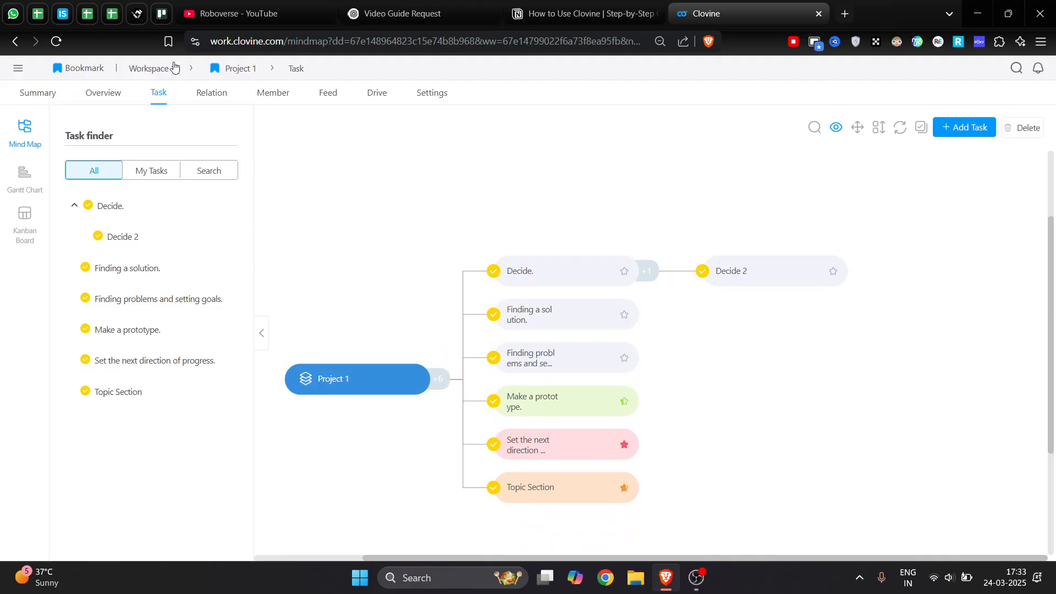
left_click(22, 179)
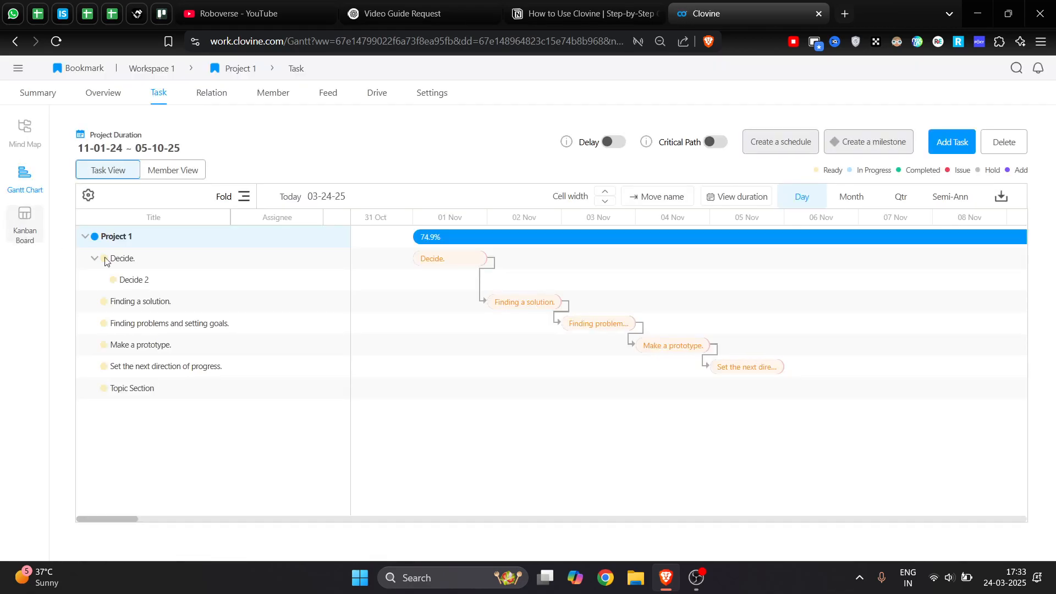
Show Project 1's tasks on the Kanban board and open the project's Summary page
left_click(30, 224)
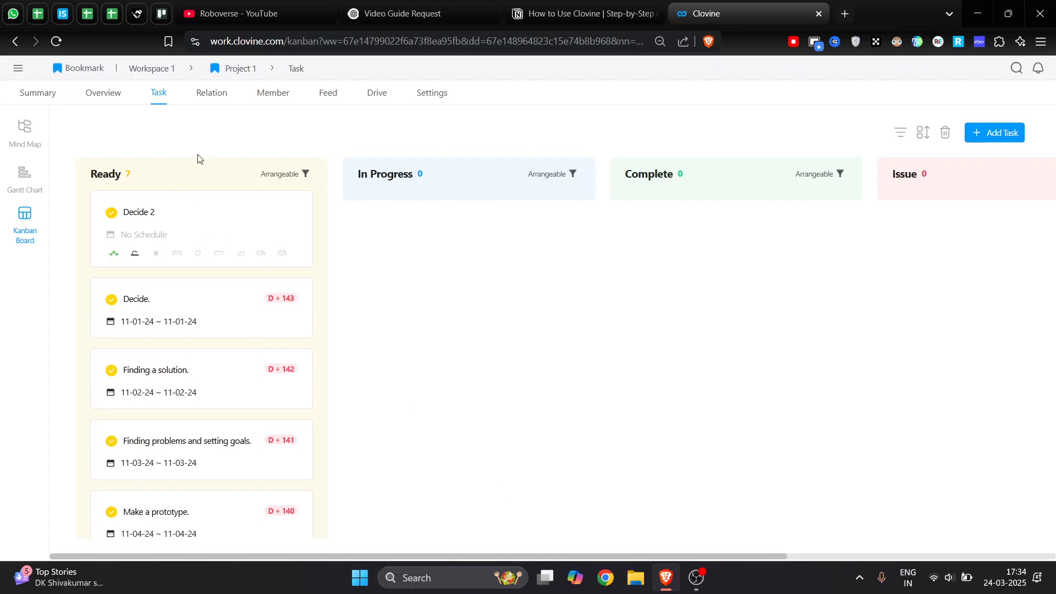
left_click(40, 95)
left_click(100, 94)
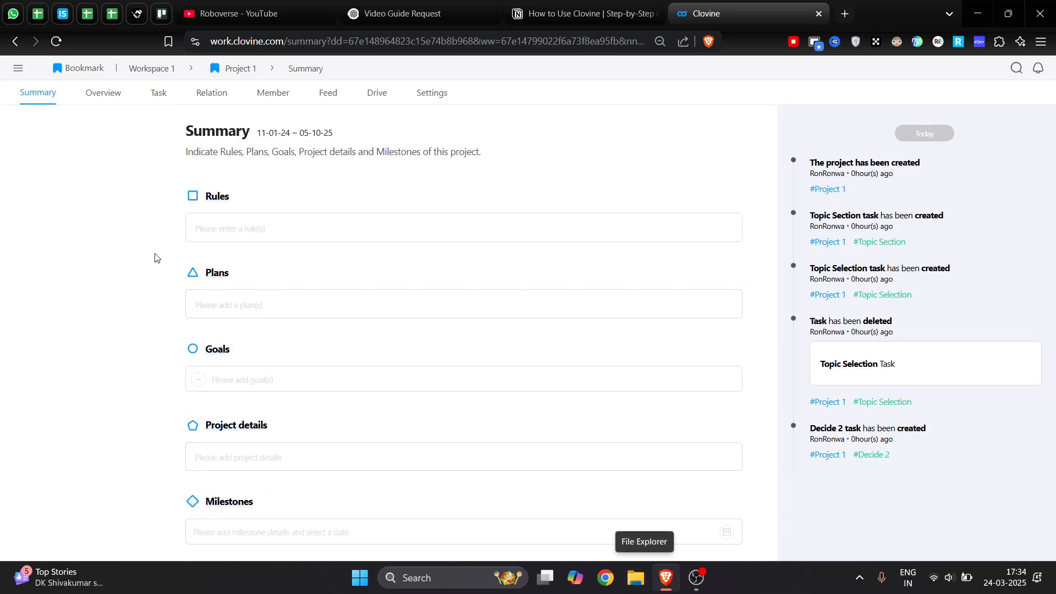
Open Project 1's Overview page and translate it into English, dismissing the translation bar
left_click(106, 98)
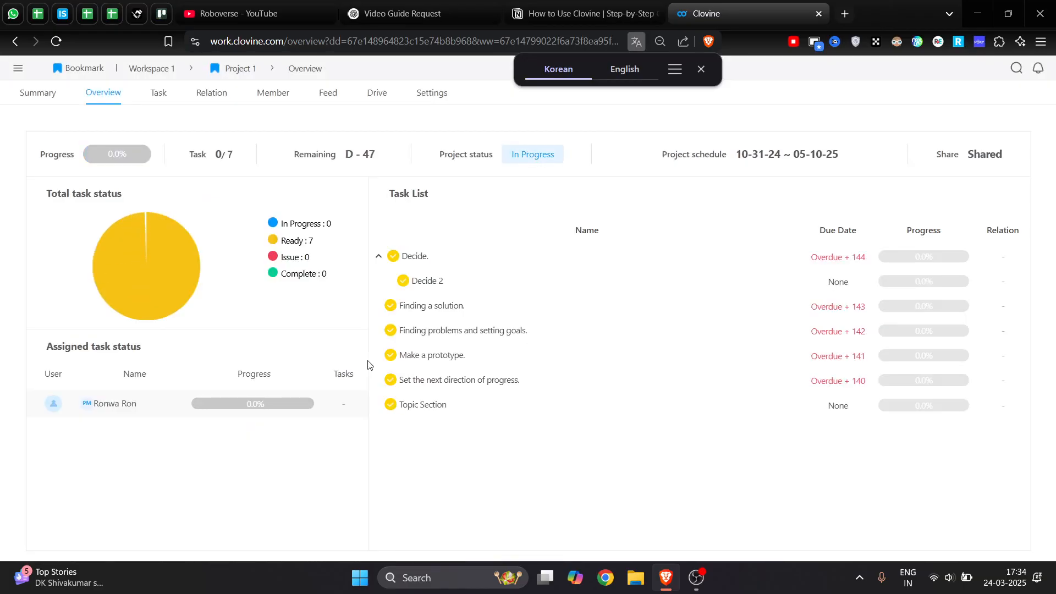
left_click(625, 71)
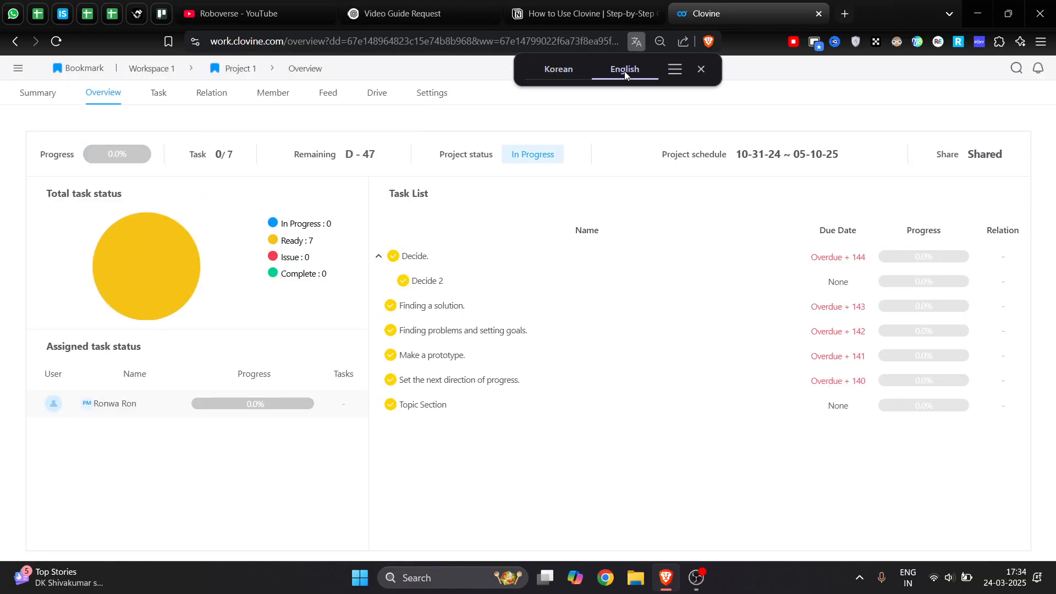
left_click(698, 70)
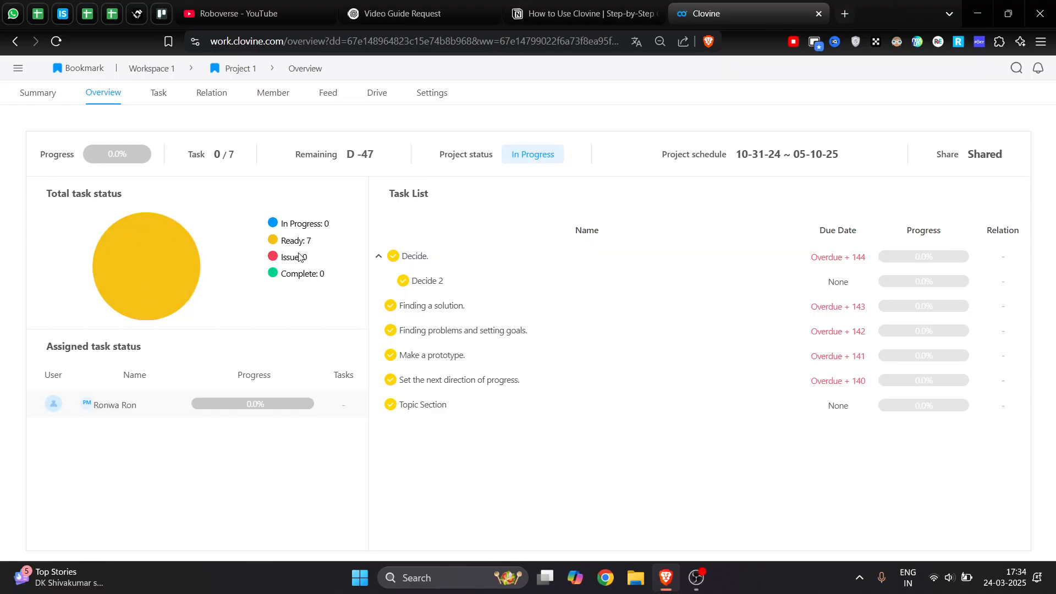
Move the "Decide." task from Ready to Complete on Project 1's Kanban board
left_click(161, 96)
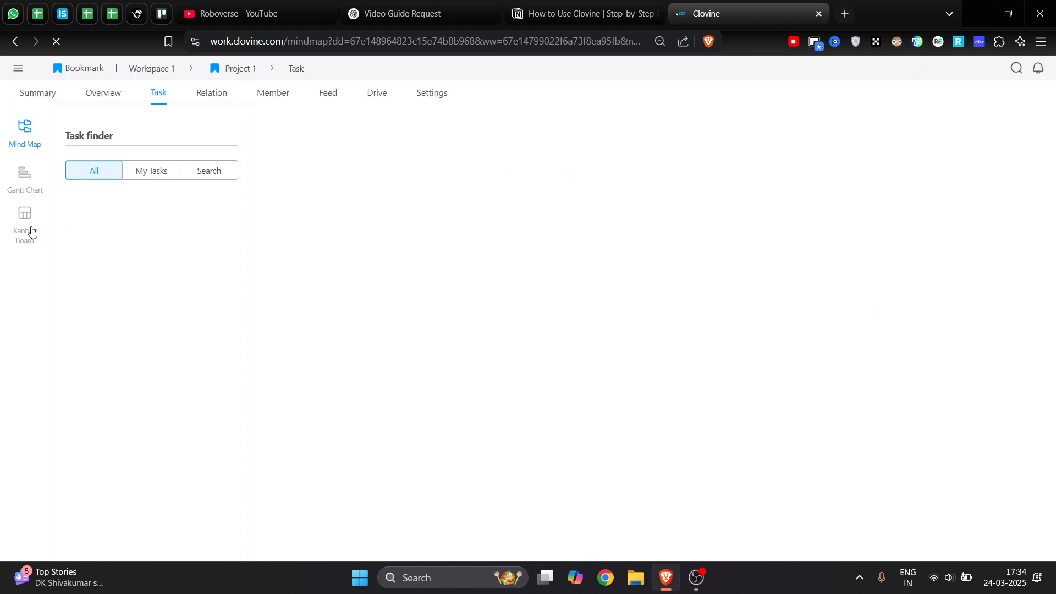
left_click(32, 231)
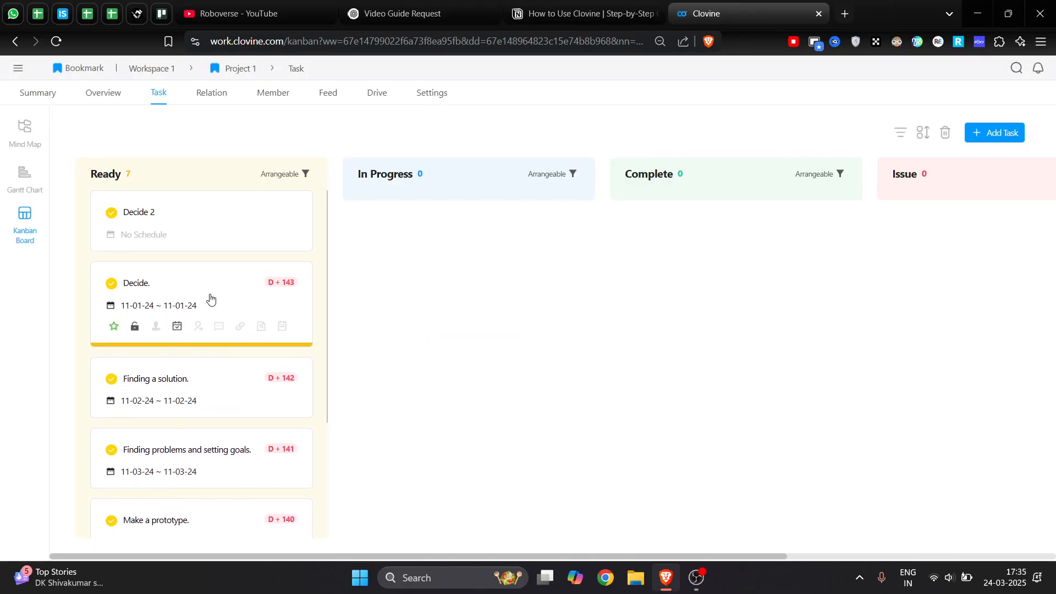
left_click_drag(210, 298, 708, 238)
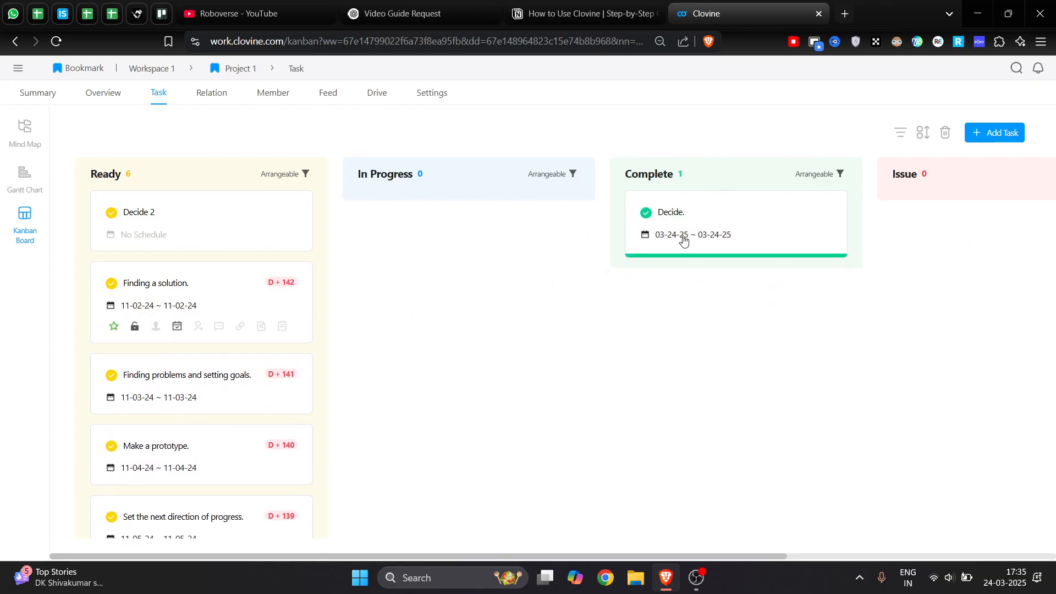
Browse Project 1's Overview, Feed, Member and Drive pages, dismissing the translation offer
left_click(107, 98)
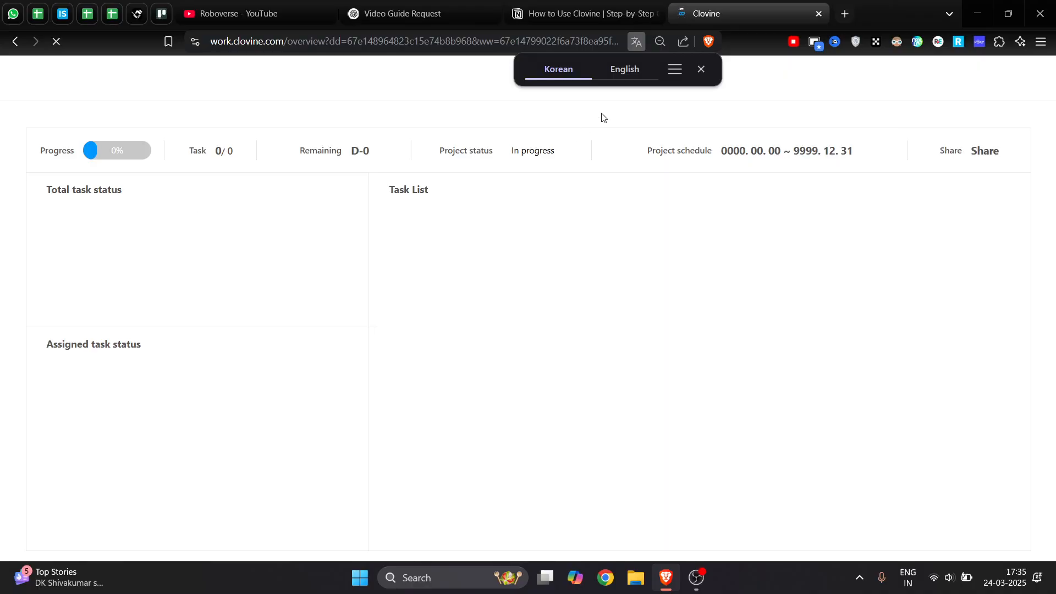
left_click(700, 70)
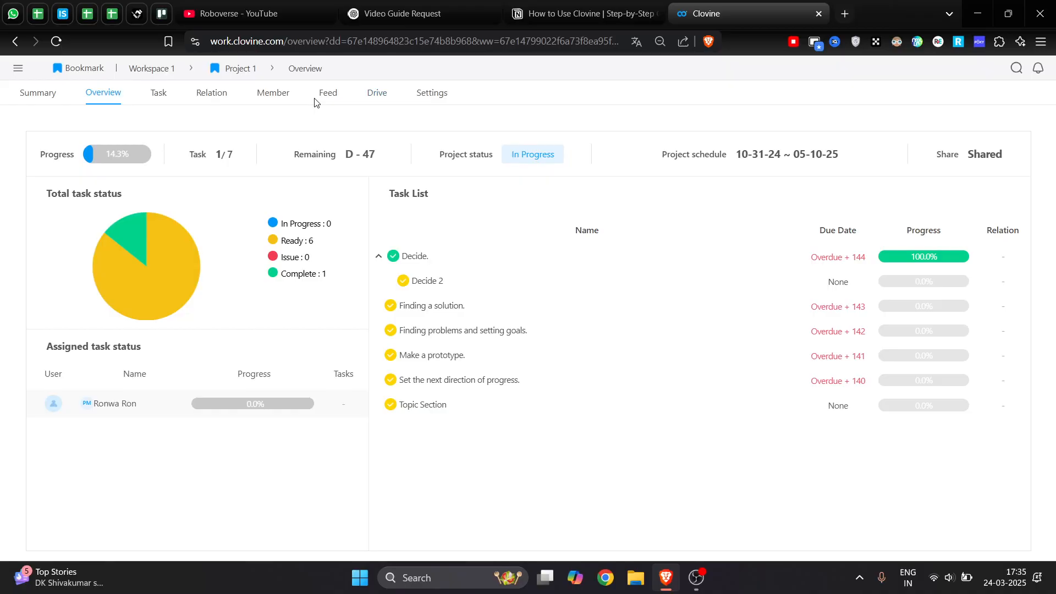
left_click(332, 94)
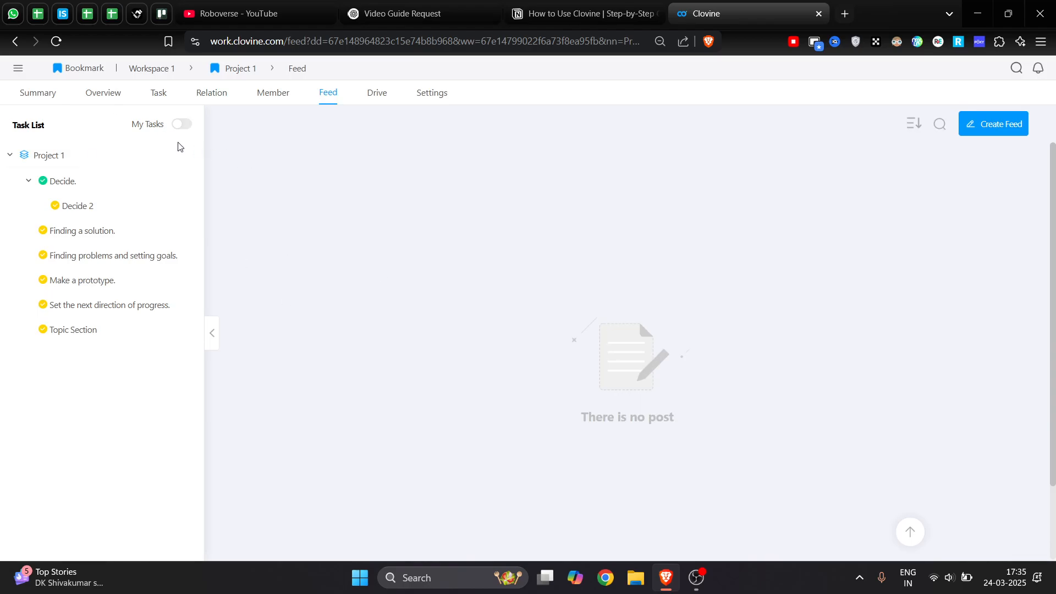
left_click(271, 94)
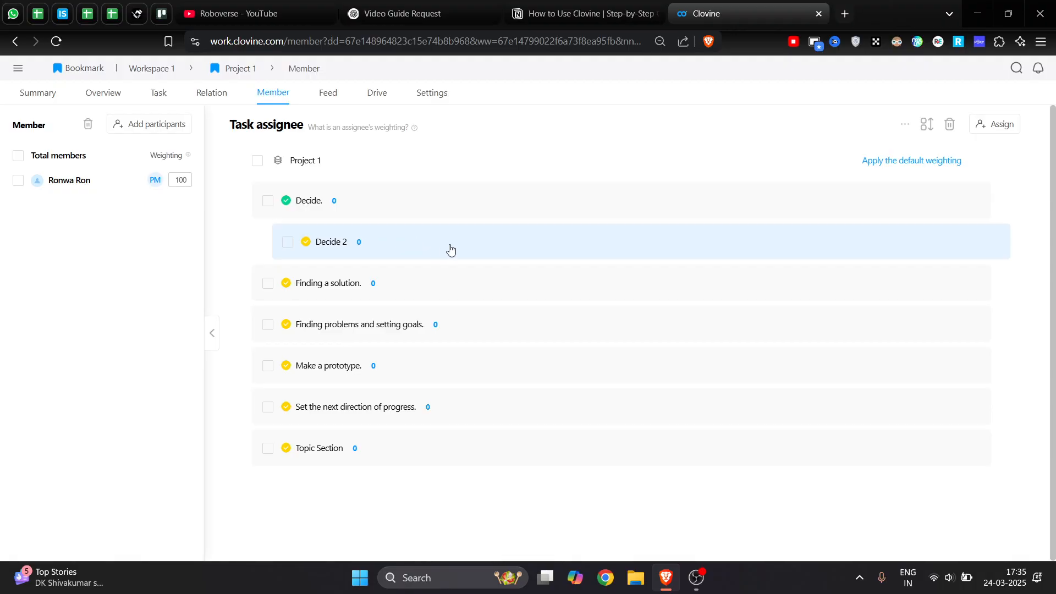
left_click(373, 95)
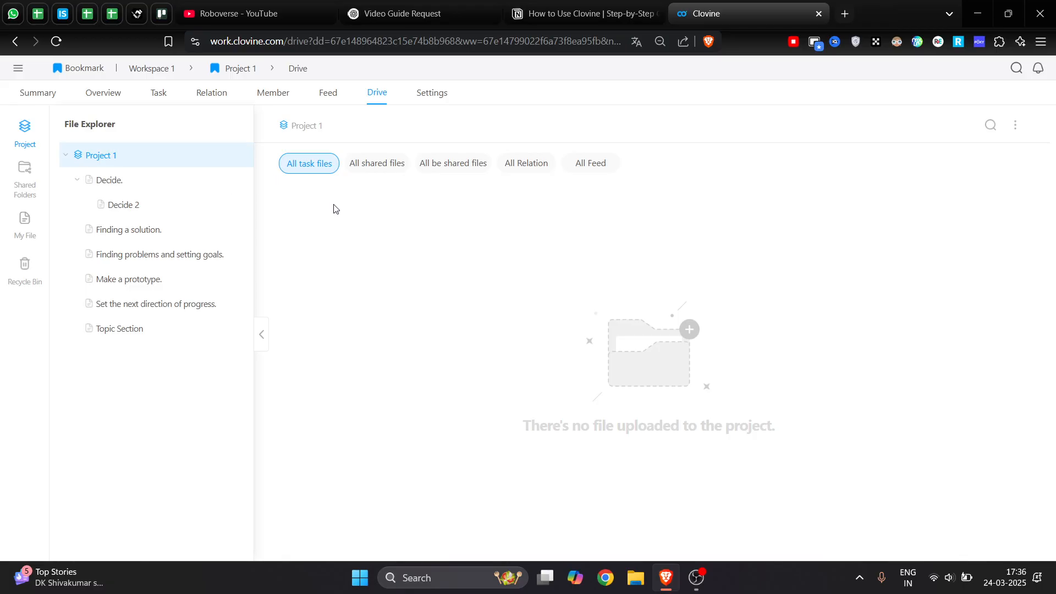
Examine Project 1's settings, including status, evaluation, schedule, reminders, sharing and project manager
left_click(427, 99)
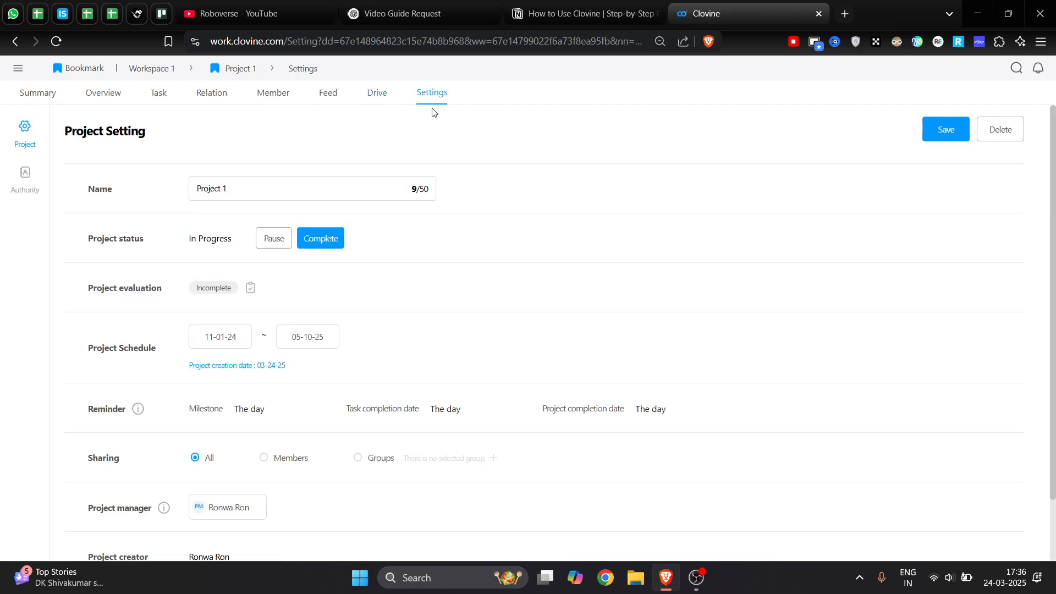
scroll(448, 271, "down", 1)
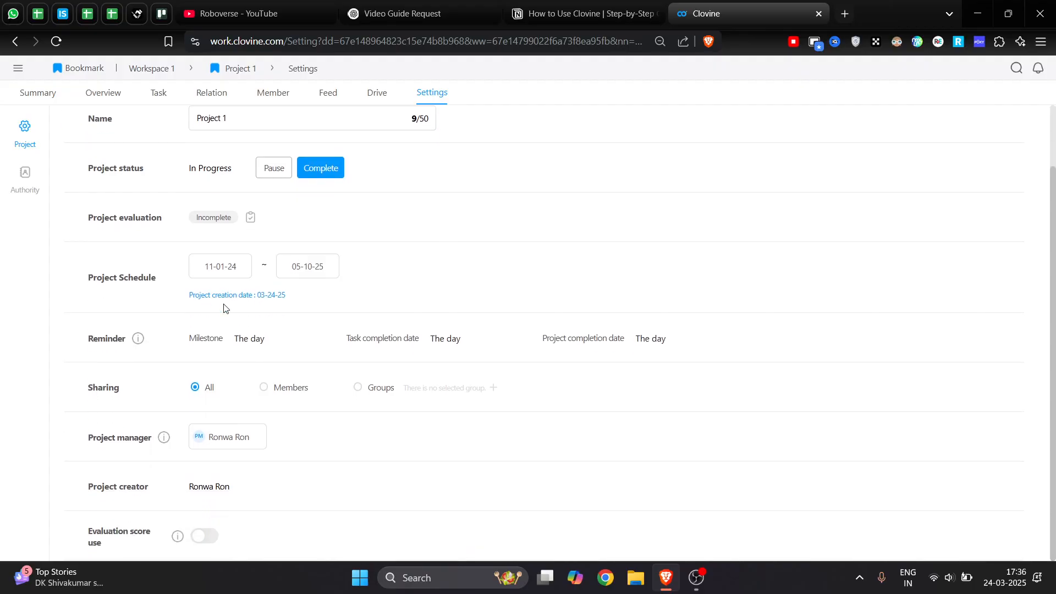
scroll(275, 385, "up", 1)
scroll(238, 464, "down", 1)
scroll(245, 477, "up", 1)
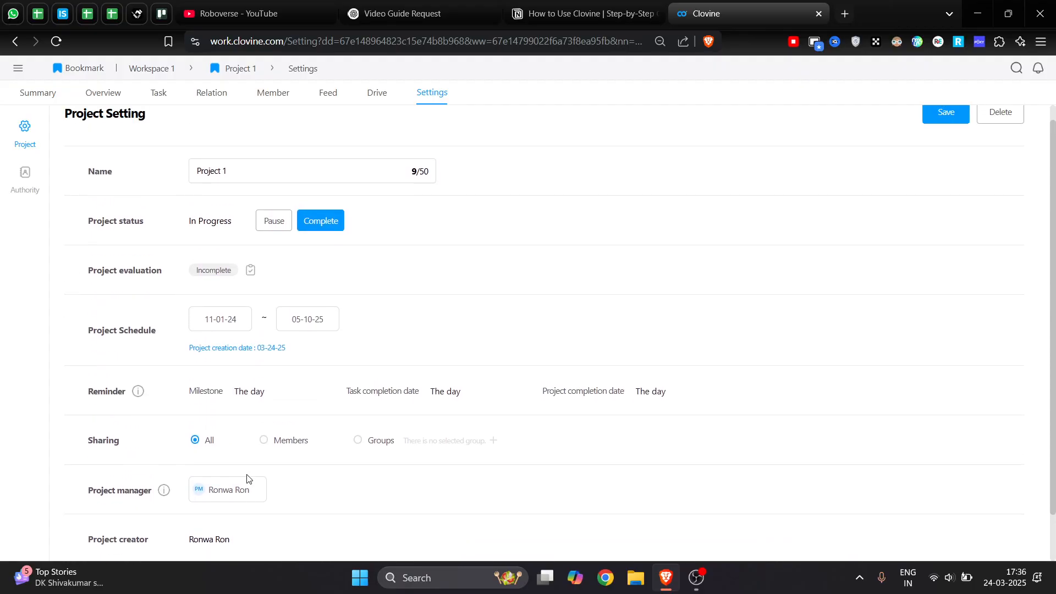
Open the workspace Dashboard and look over the main navigation options without choosing one
left_click(18, 70)
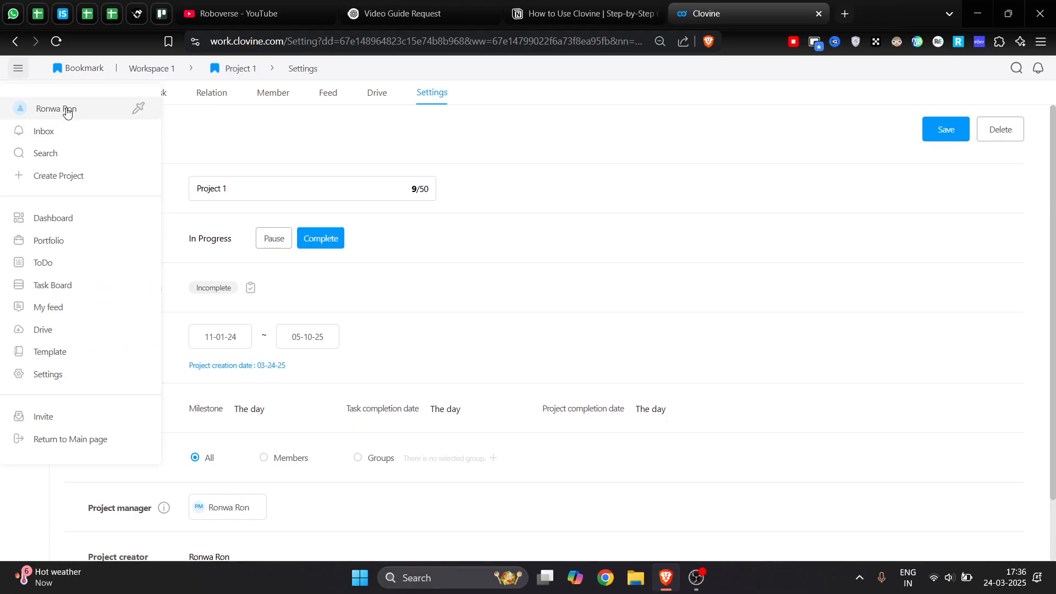
left_click(66, 226)
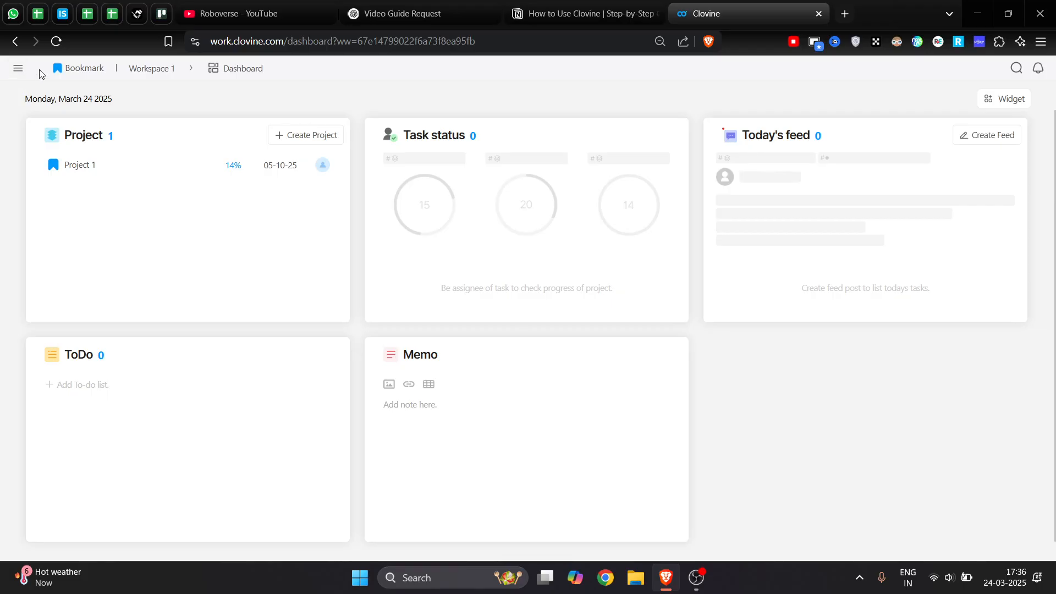
left_click(18, 68)
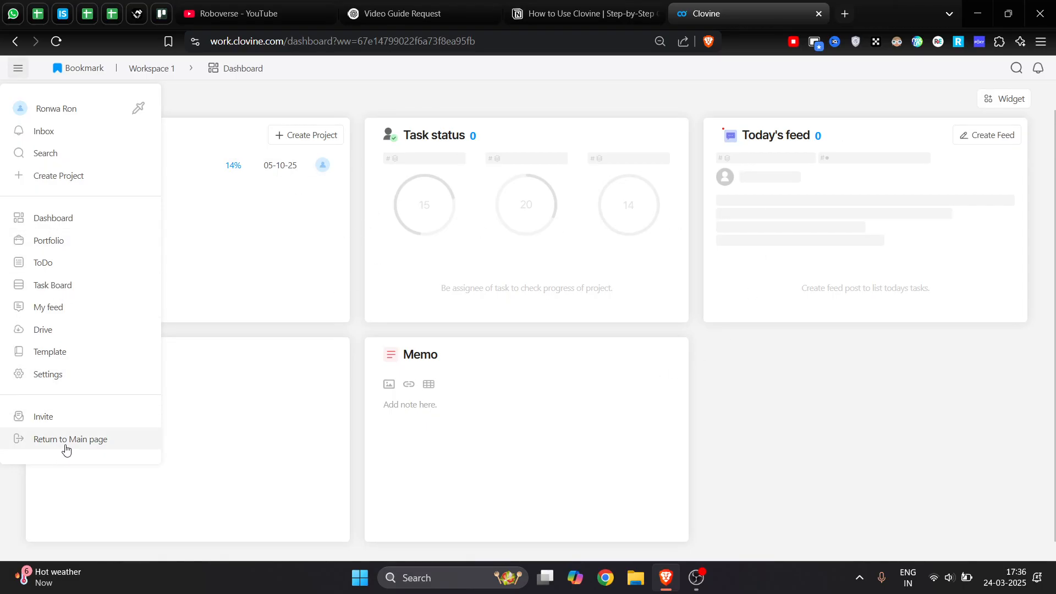
left_click(832, 466)
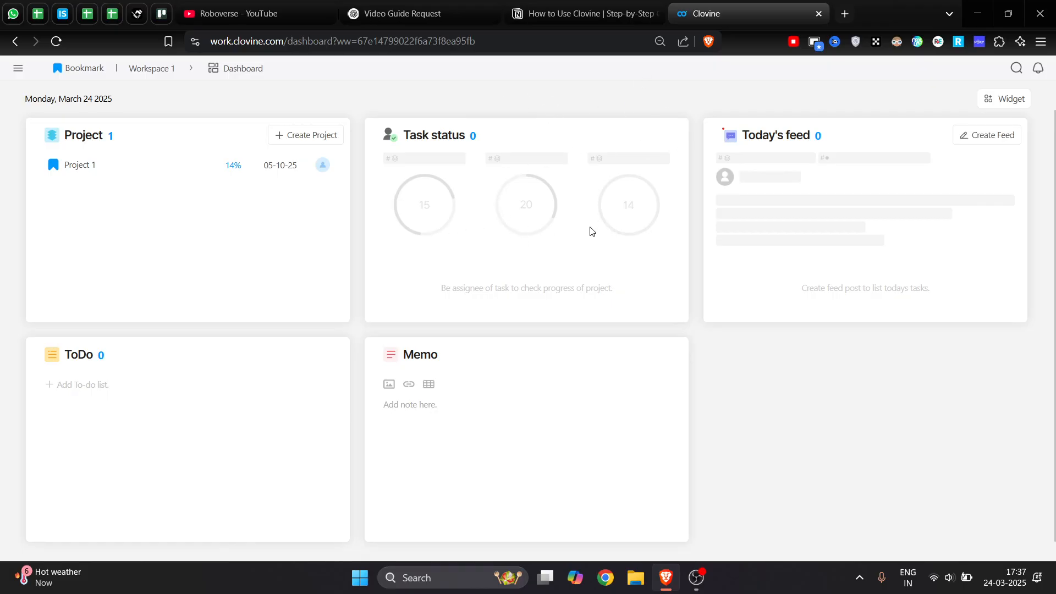
Look through the Dashboard's widget editor and leave it without adding a widget
left_click(997, 99)
left_click(856, 141)
left_click(896, 146)
left_click(957, 148)
left_click(1015, 102)
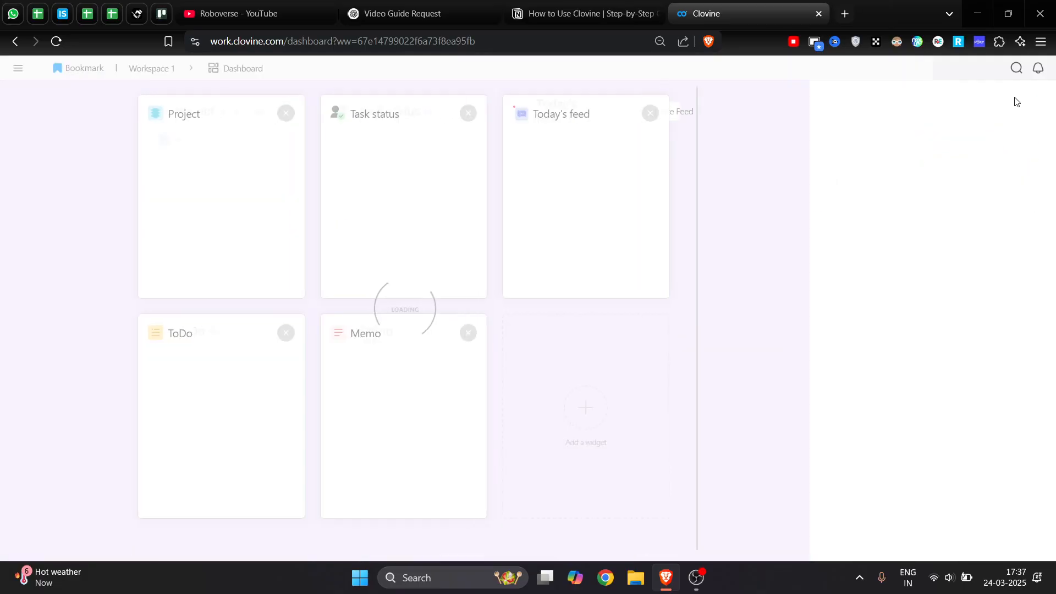
Return to the main workspace page and translate it into English, dismissing the translation bar
left_click(17, 77)
left_click(57, 439)
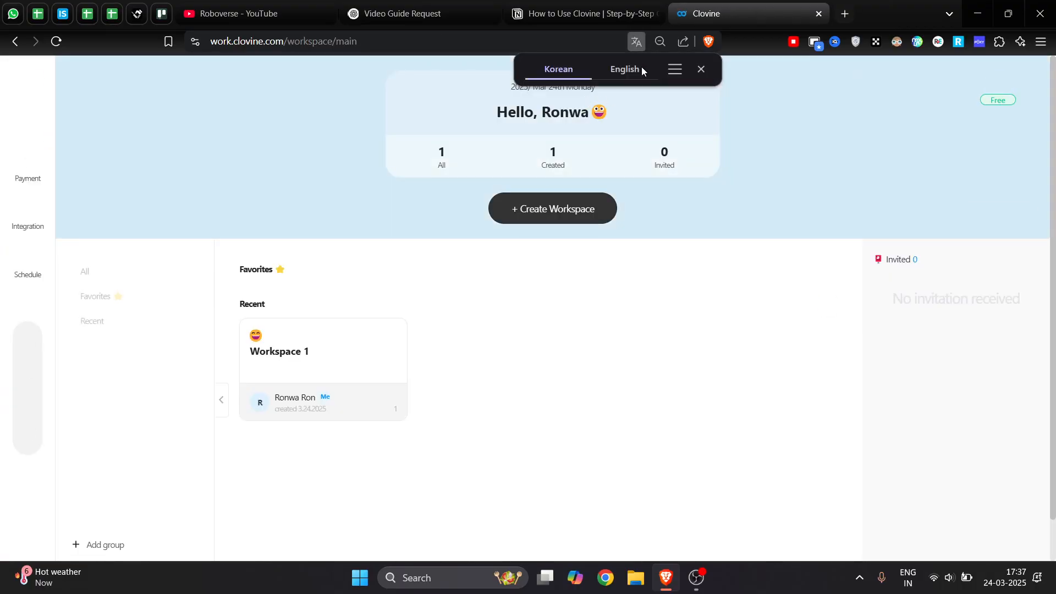
left_click(641, 70)
left_click(700, 70)
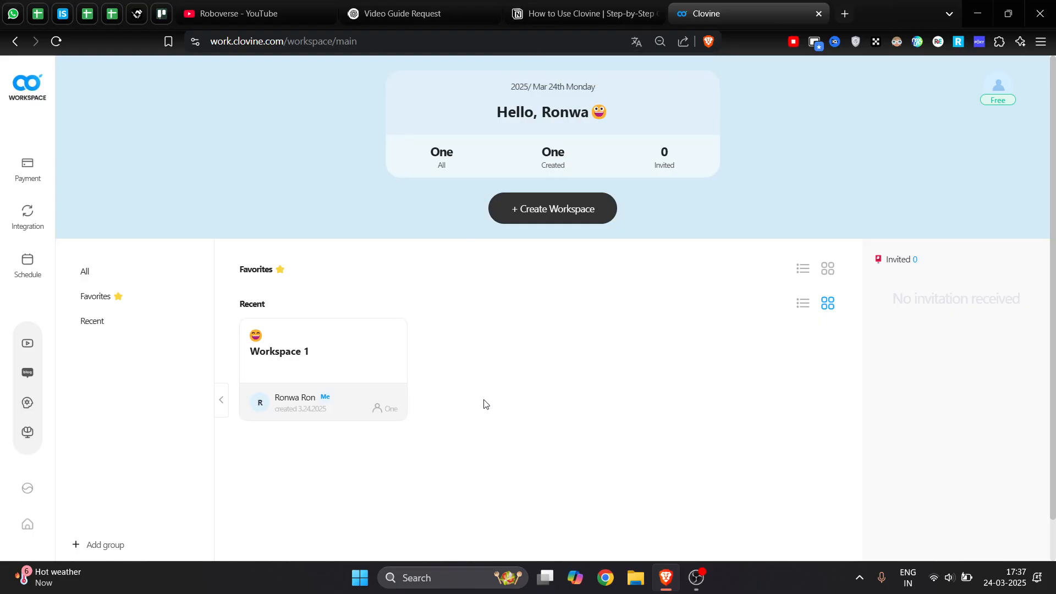
Compare the Free, Standard, Professional, Premium and Enterprise plans on the Payment page
left_click(28, 168)
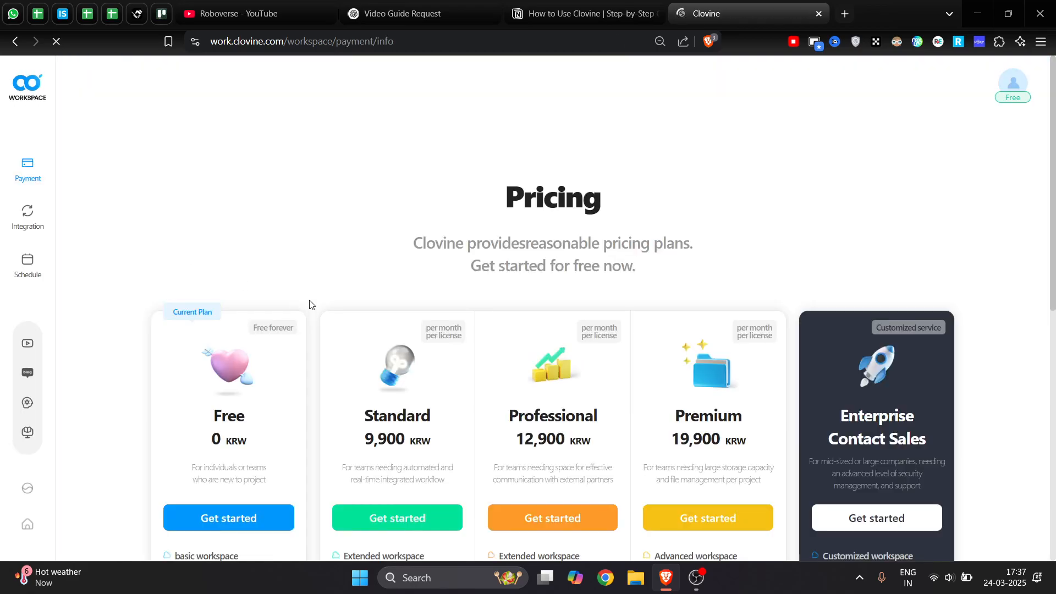
scroll(335, 432, "down", 8)
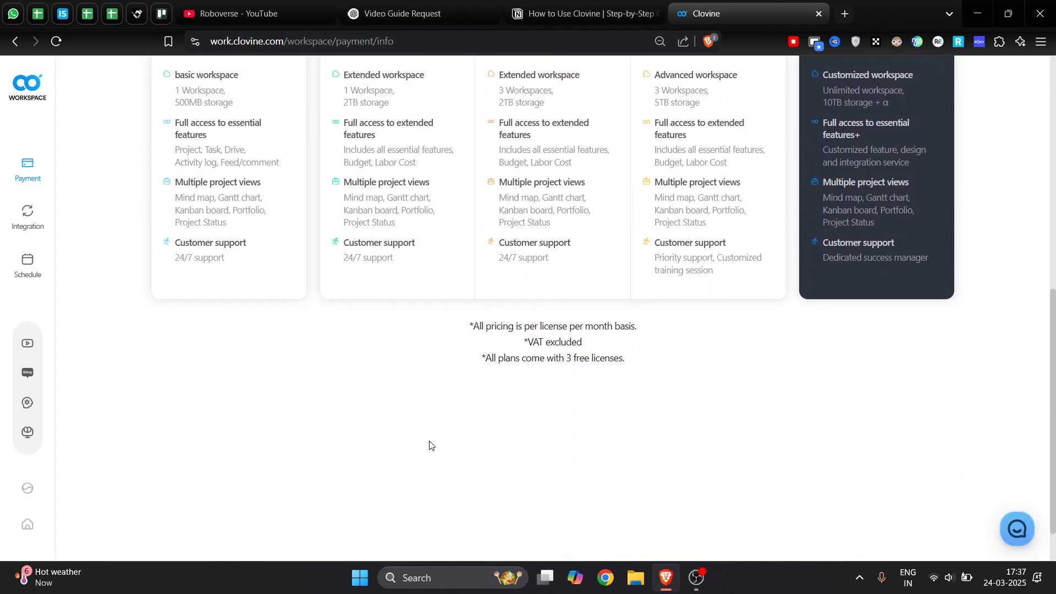
scroll(430, 440, "up", 4)
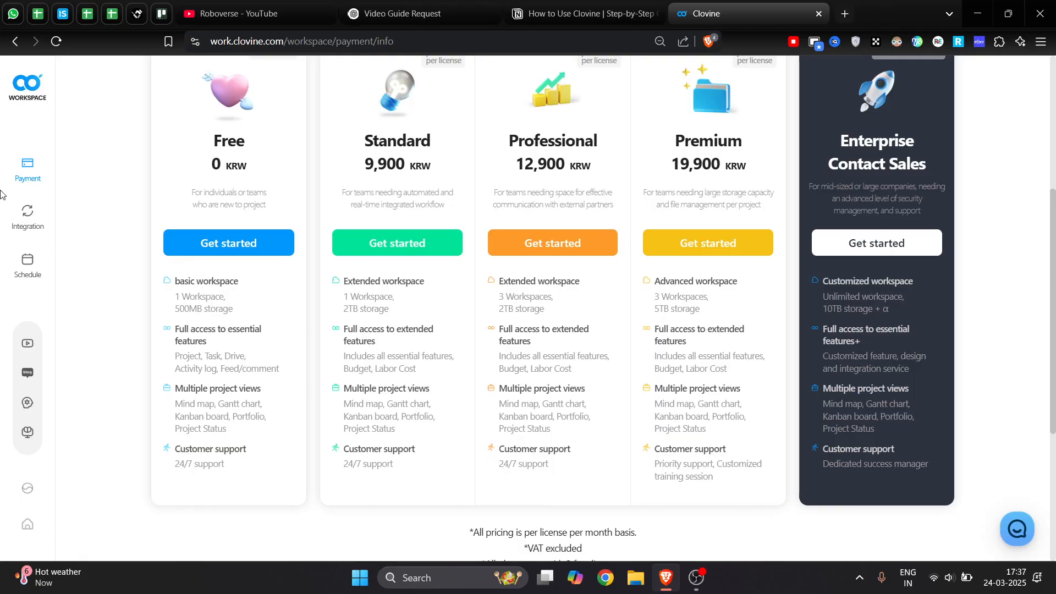
View the workspace's app integration options without translating the page and open the Schedule page
left_click(26, 217)
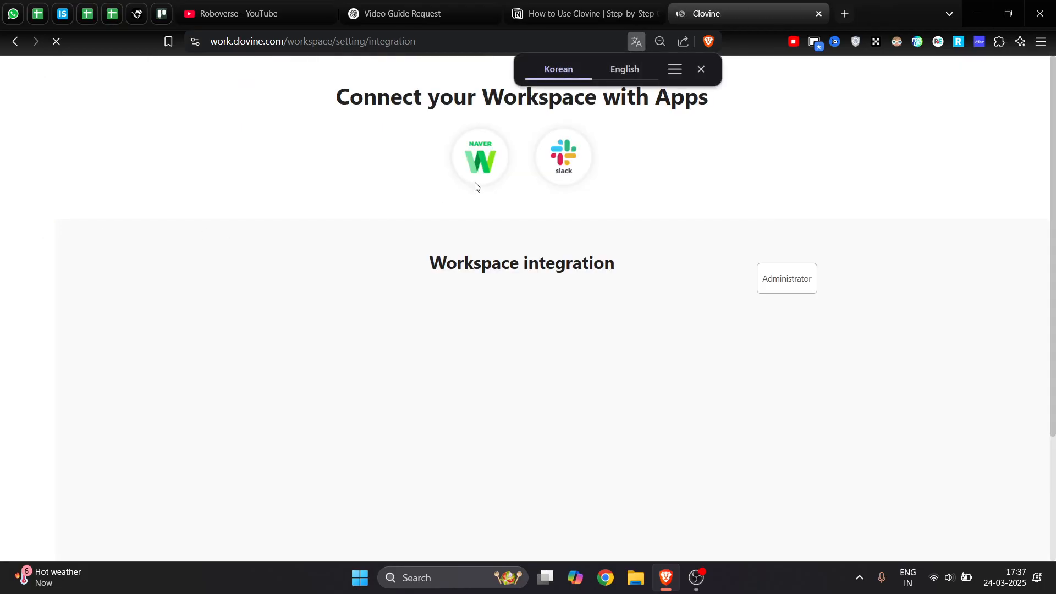
left_click(702, 69)
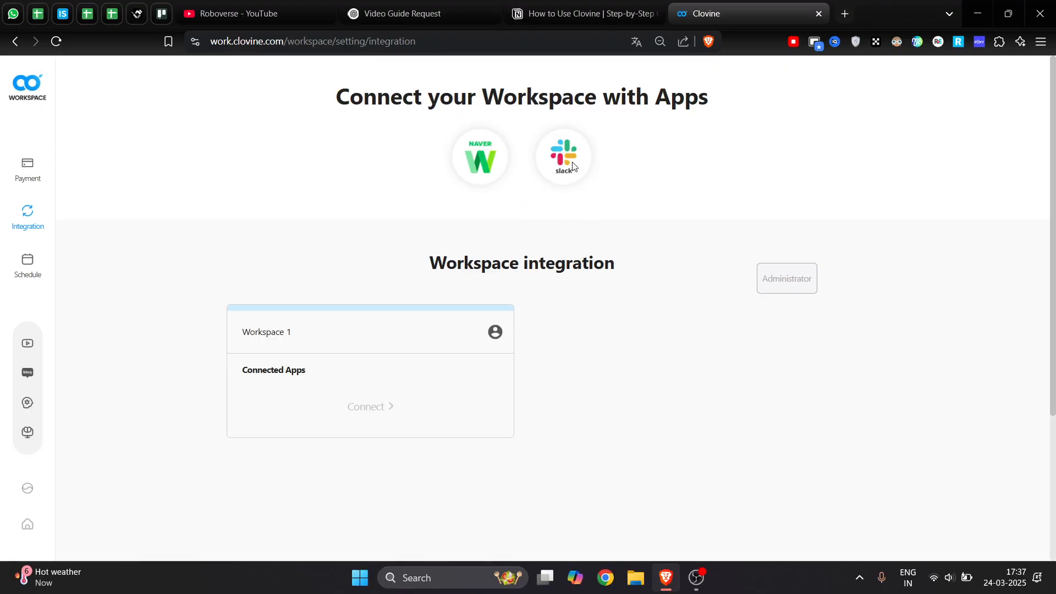
left_click(27, 264)
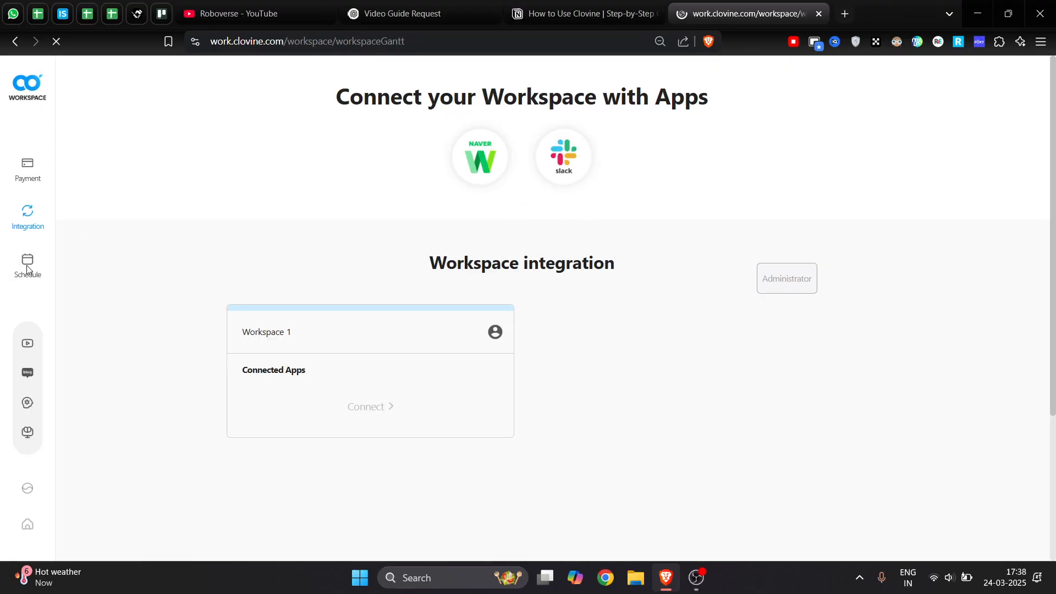